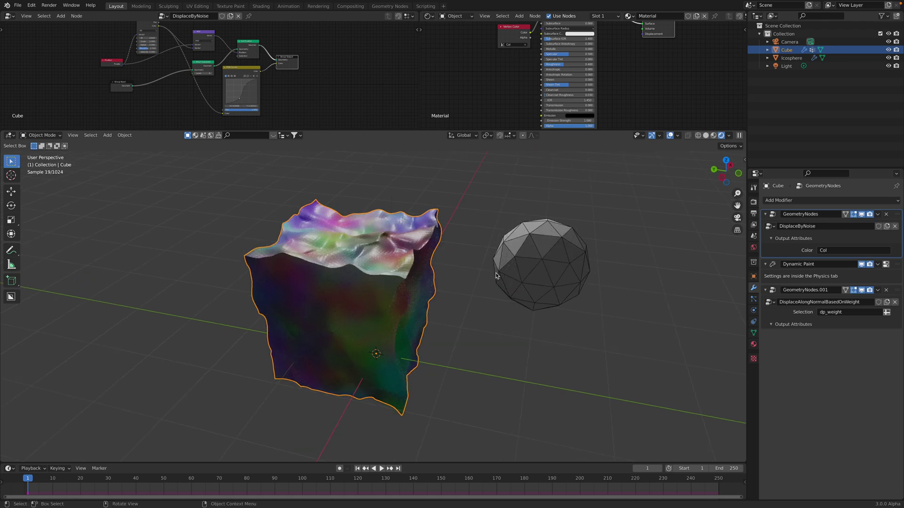
# Try moving the icosphere toward the noise-displaced cube, and reselect the cube
pyautogui.click(509, 257)
pyautogui.moveTo(525, 264); pyautogui.dragTo(509, 269, button='middle')
pyautogui.click(431, 258)
pyautogui.moveTo(431, 259); pyautogui.dragTo(438, 261, button='middle')
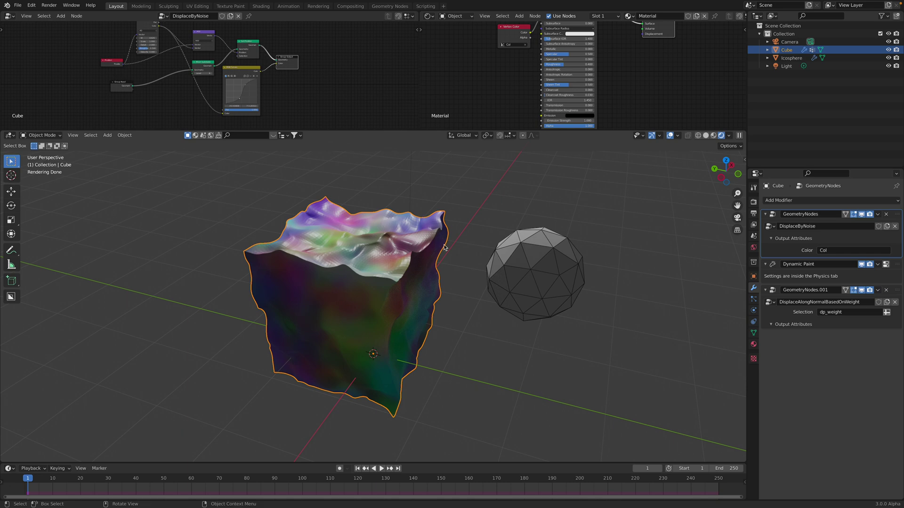
pyautogui.click(515, 259)
pyautogui.moveTo(515, 259); pyautogui.dragTo(525, 275, button='middle')
pyautogui.press('g')
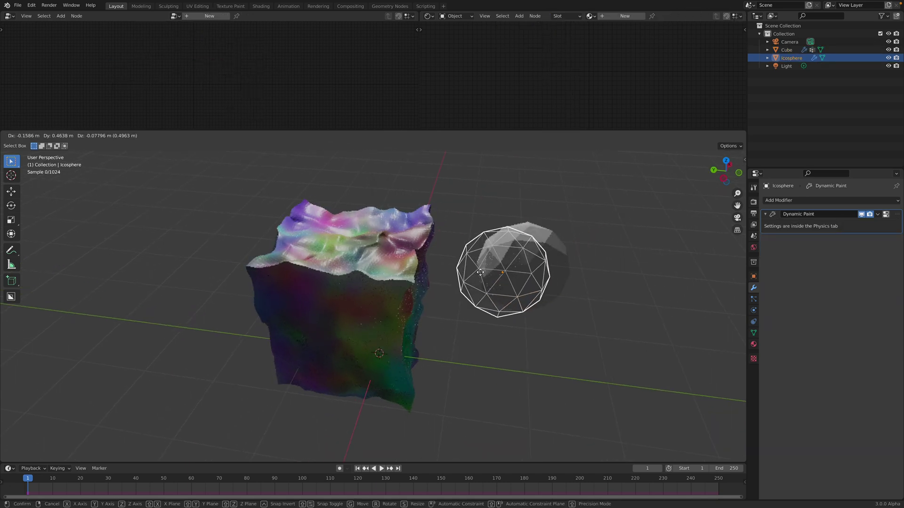
pyautogui.click(506, 273)
pyautogui.click(384, 251)
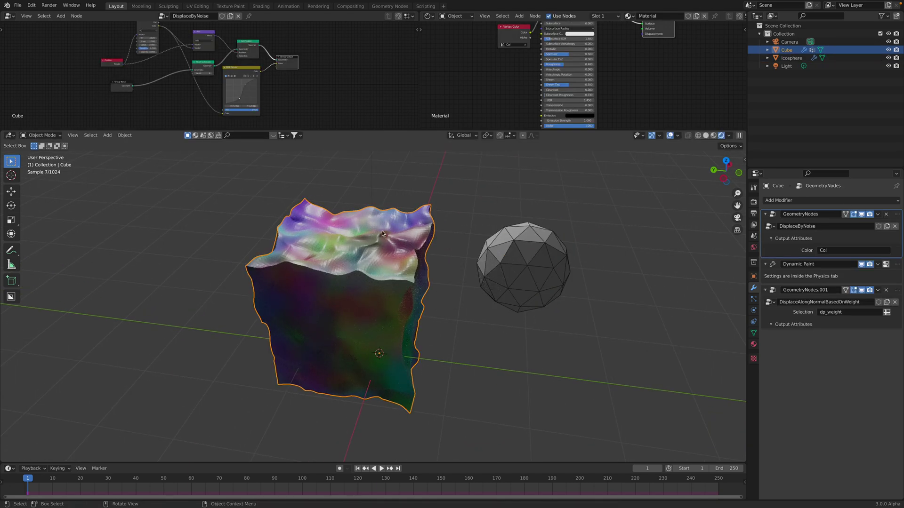
pyautogui.moveTo(383, 251); pyautogui.dragTo(387, 251, button='middle')
pyautogui.moveTo(395, 318); pyautogui.dragTo(416, 366, button='middle')
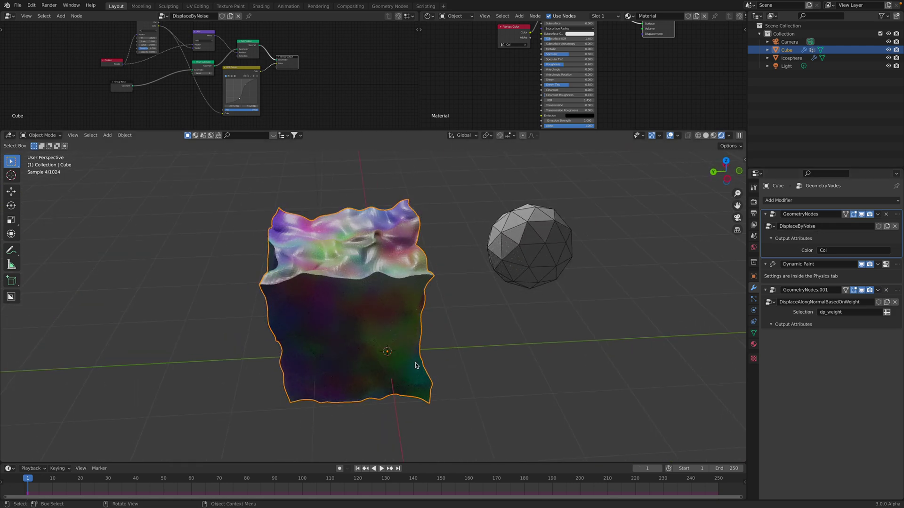
# Move the icosphere into the upper corner of the displaced cube so it affects the cube's surface
pyautogui.click(550, 250)
pyautogui.moveTo(550, 250); pyautogui.dragTo(536, 268, button='middle')
pyautogui.press('g')
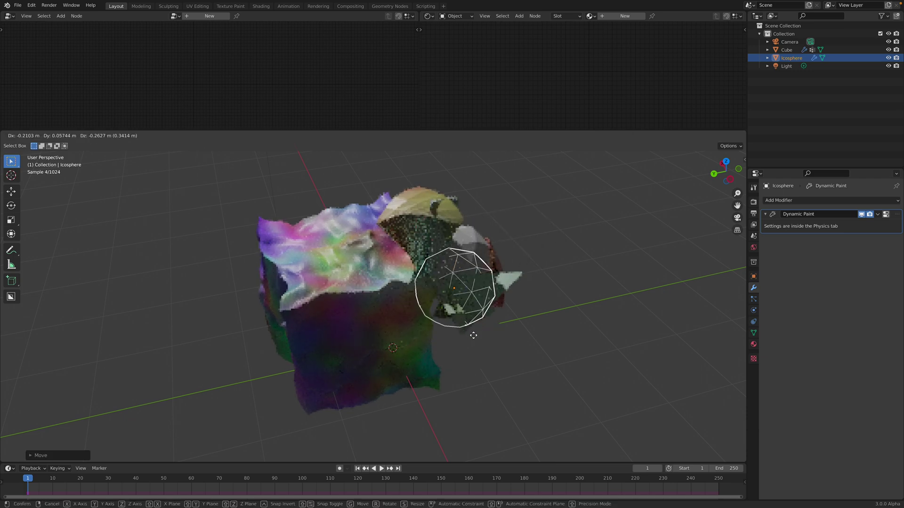
pyautogui.click(440, 371)
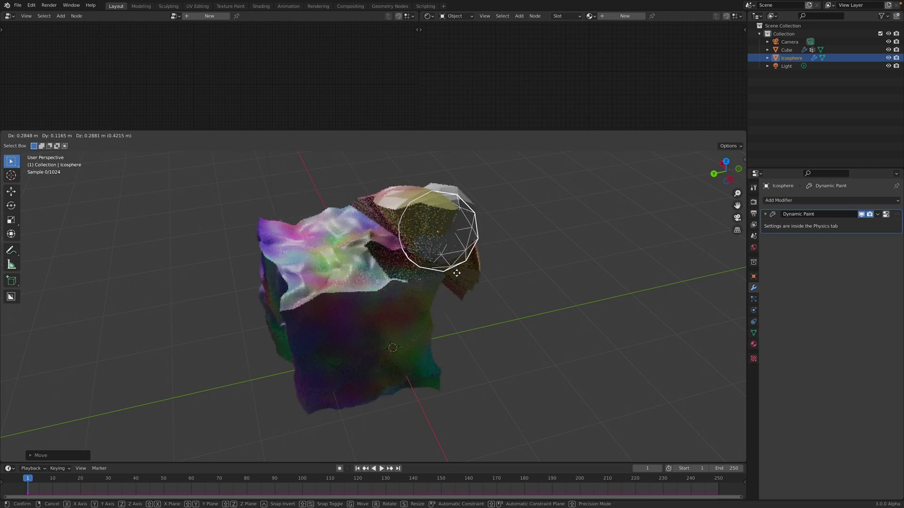
pyautogui.click(459, 261)
# Move the icosphere back out of the cube so the two objects no longer overlap
pyautogui.click(364, 311)
pyautogui.moveTo(334, 303); pyautogui.dragTo(377, 306, button='middle')
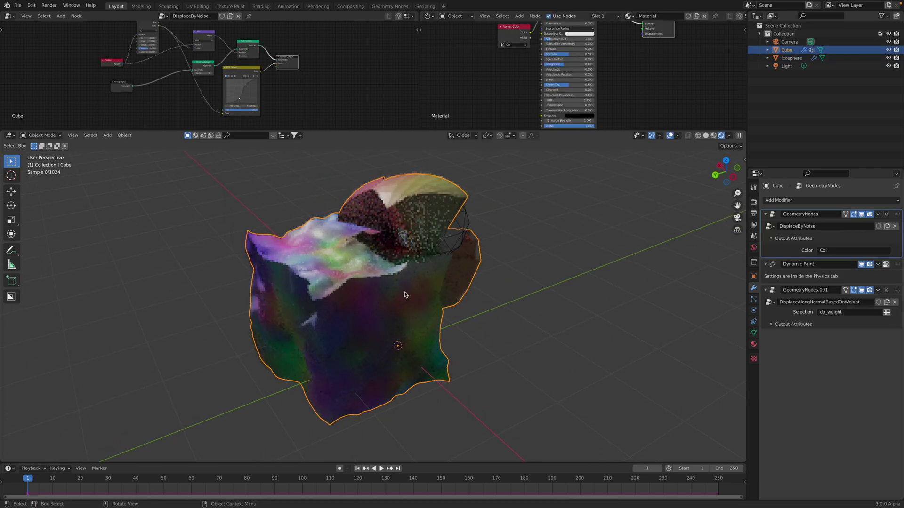
pyautogui.click(466, 230)
pyautogui.press('g')
pyautogui.click(580, 282)
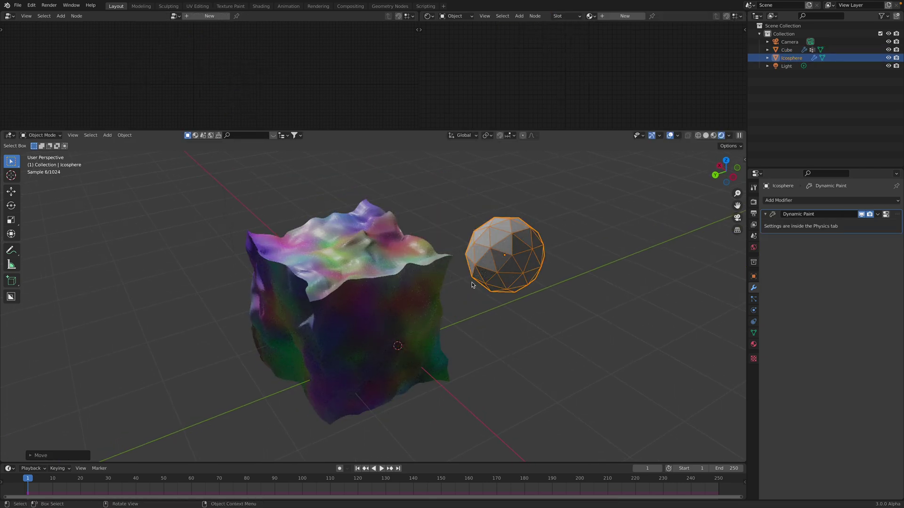
# Scale up the icosphere and move it so it overlaps the cube's upper corner
pyautogui.press('s')
pyautogui.click(504, 320)
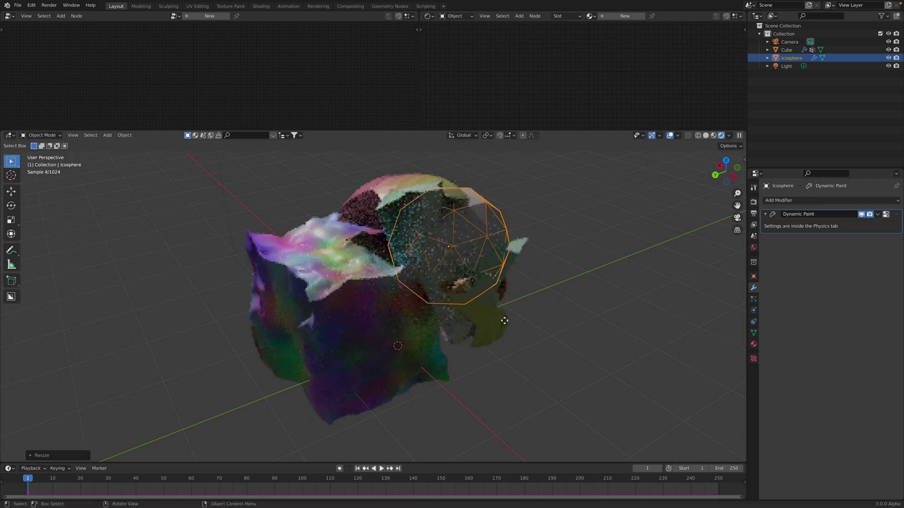
pyautogui.press('g')
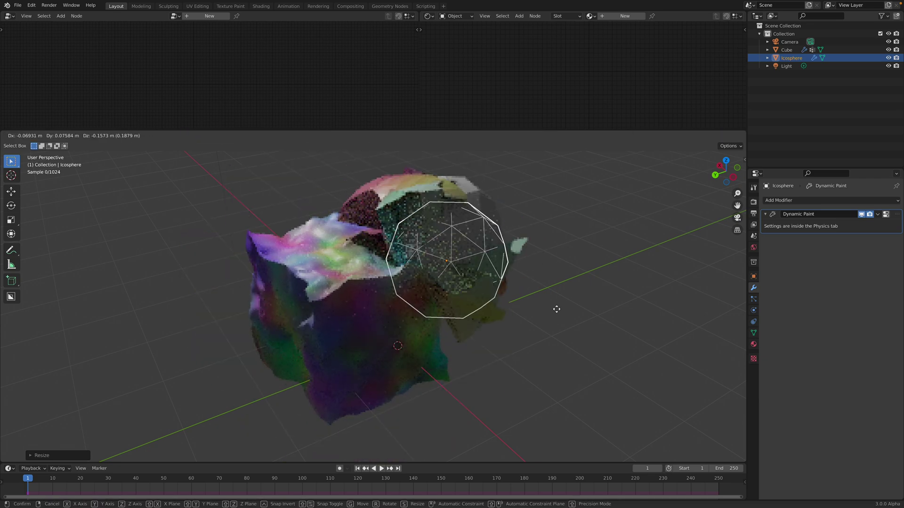
pyautogui.click(523, 313)
# Play the animation, move the icosphere across the cube to deform its surface, and stop playback
pyautogui.click(382, 469)
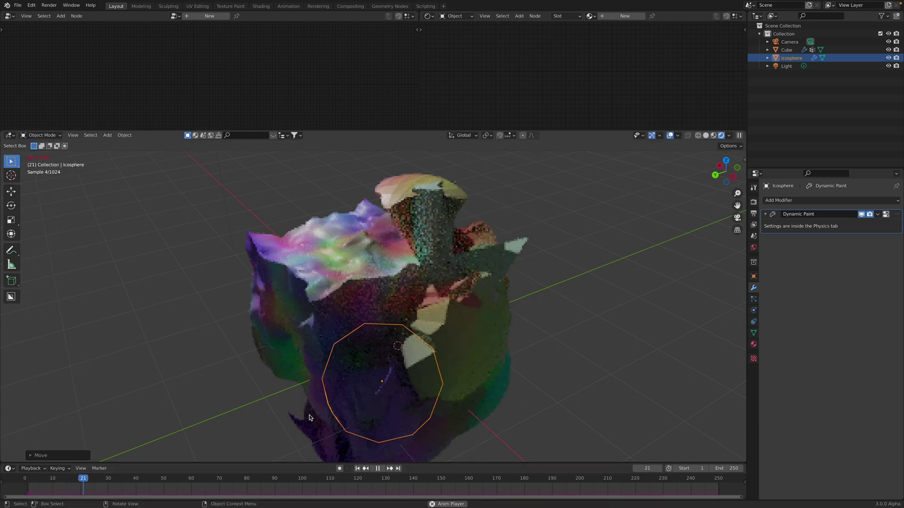
pyautogui.moveTo(417, 371); pyautogui.dragTo(395, 376, button='middle')
pyautogui.scroll(-2, 353, 389)
pyautogui.press('g')
pyautogui.click(426, 306)
pyautogui.moveTo(426, 306); pyautogui.dragTo(463, 322, button='middle')
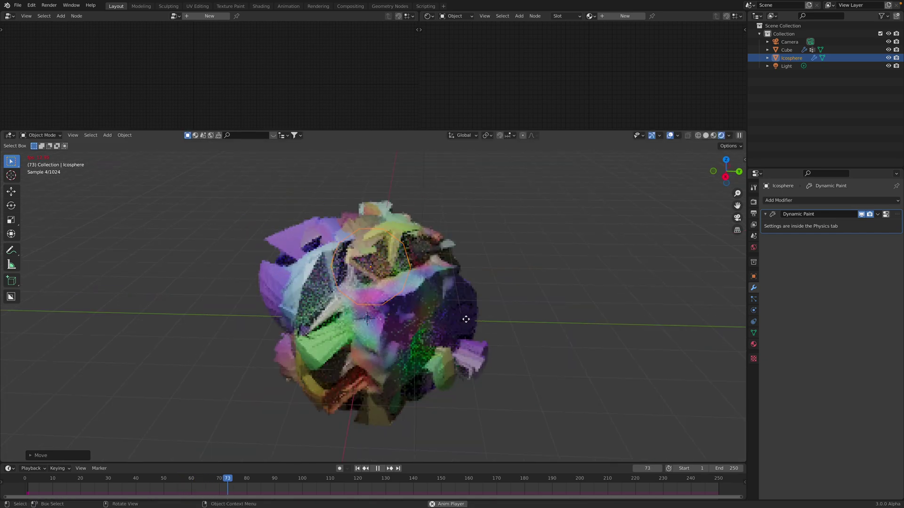
pyautogui.click(377, 468)
# Switch the viewport to solid shading and select the deformed cube
pyautogui.moveTo(451, 383)
pyautogui.mouseDown(button='middle')
pyautogui.moveTo(358, 367)
pyautogui.moveTo(264, 373)
pyautogui.moveTo(436, 375)
pyautogui.mouseUp(button='middle')
pyautogui.click(704, 136)
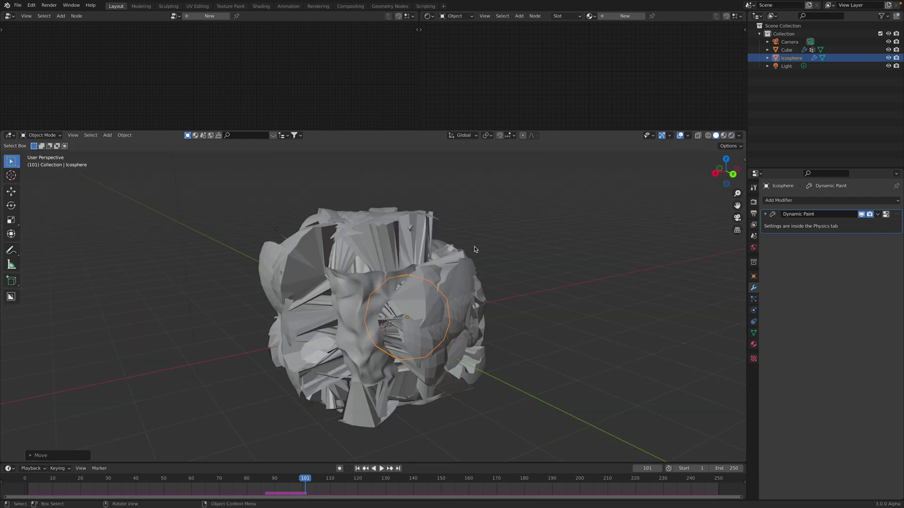
pyautogui.click(438, 295)
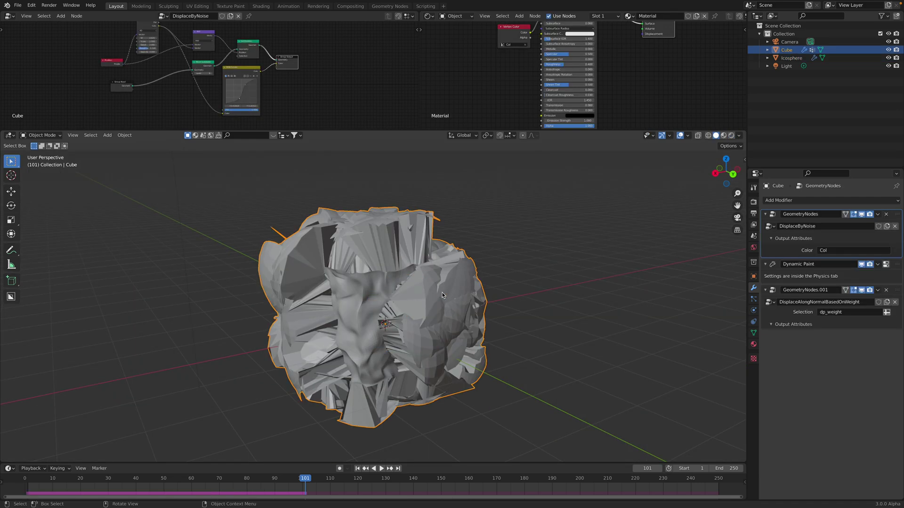
# Move the icosphere clear of the deformed cube and return the timeline to frame 1
pyautogui.click(781, 59)
pyautogui.press('g')
pyautogui.click(564, 223)
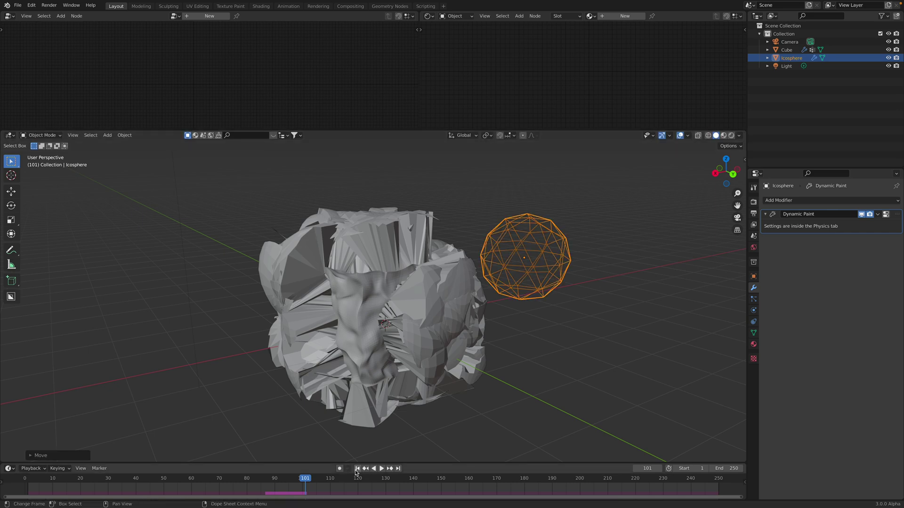
pyautogui.click(357, 468)
# Select the cube and save the current file
pyautogui.click(440, 294)
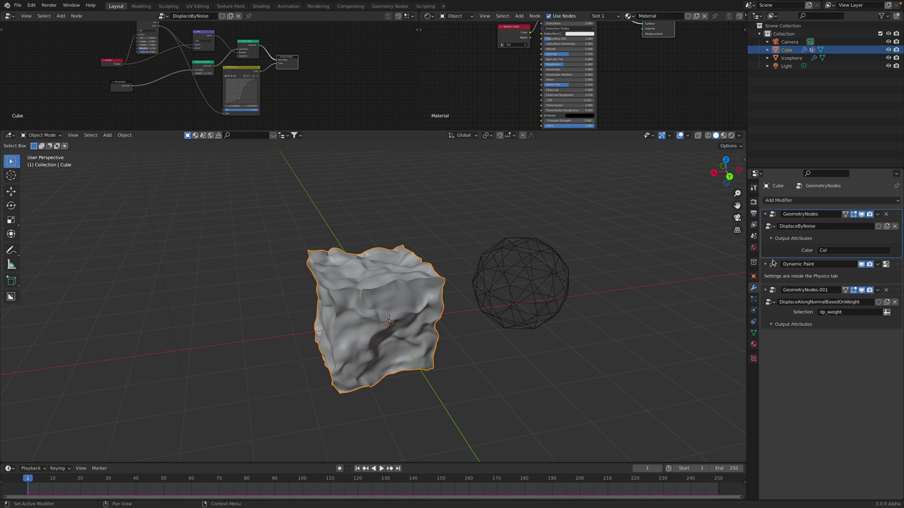
pyautogui.moveTo(571, 294); pyautogui.dragTo(525, 302, button='middle')
pyautogui.hotkey('ctrl', 's')
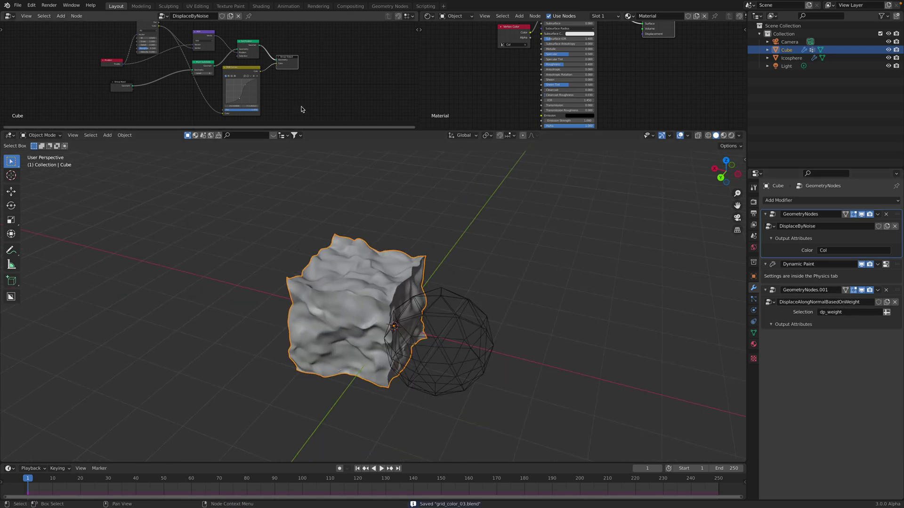
# Enlarge the node editor area to examine the cube's DisplaceByNoise node tree
pyautogui.scroll(-3, 302, 62)
pyautogui.moveTo(309, 89); pyautogui.dragTo(314, 99, button='middle')
pyautogui.moveTo(343, 129); pyautogui.dragTo(343, 190)
pyautogui.scroll(3, 272, 120)
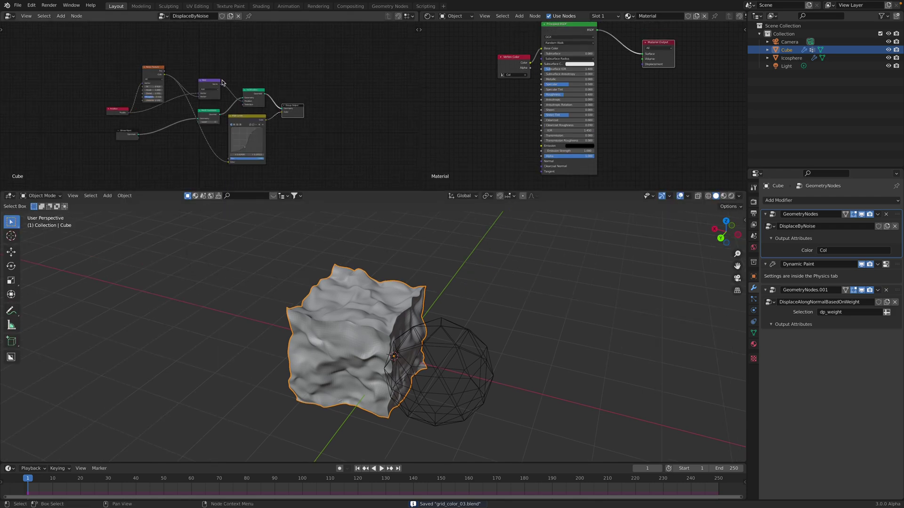
pyautogui.scroll(1, 229, 99)
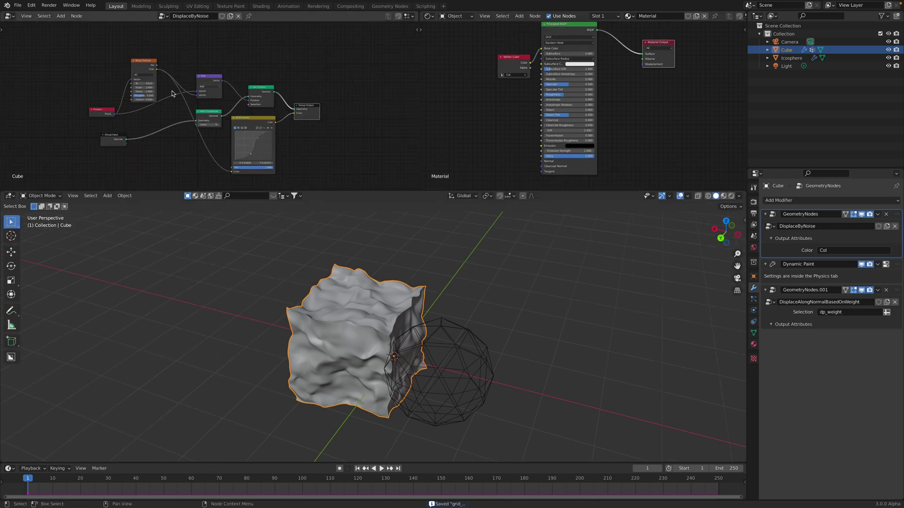
# Start a new General file and delete all of its default objects
pyautogui.click(19, 6)
pyautogui.moveTo(52, 14)
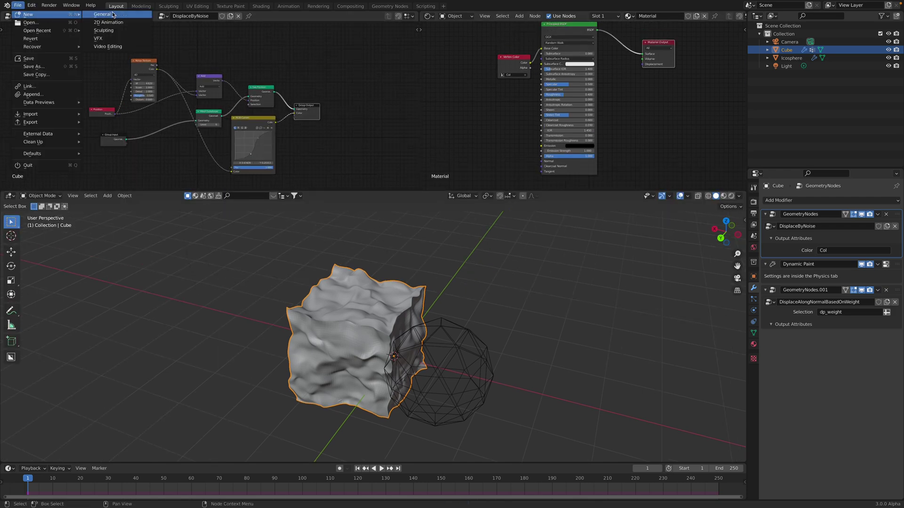
pyautogui.click(113, 14)
pyautogui.scroll(2, 375, 261)
pyautogui.press('a')
pyautogui.press('x')
pyautogui.click(448, 235)
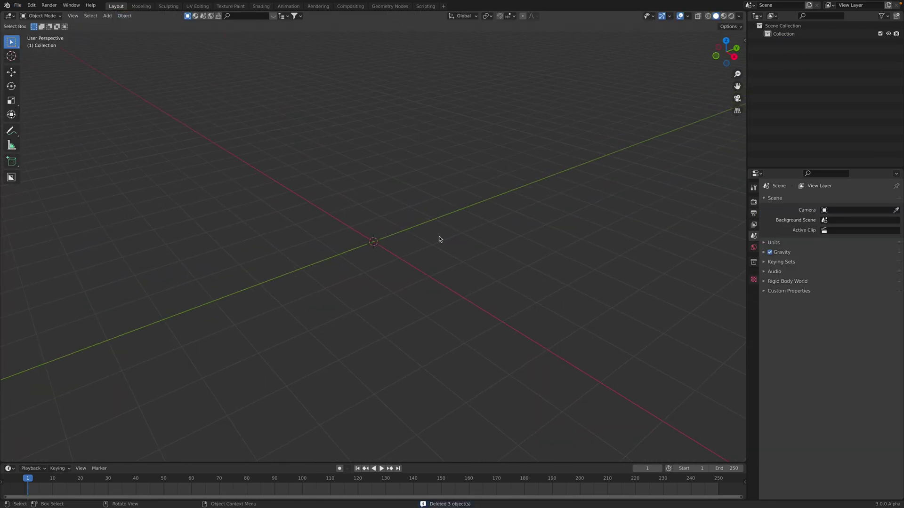
# Add a mesh cube and split the 3D viewport into two areas stacked one above the other
pyautogui.hotkey('shift', 'a')
pyautogui.click(455, 244)
pyautogui.moveTo(455, 244); pyautogui.dragTo(478, 217, button='middle')
pyautogui.moveTo(743, 14); pyautogui.dragTo(541, 188)
pyautogui.scroll(-1, 488, 239)
pyautogui.moveTo(472, 249); pyautogui.dragTo(497, 247, button='middle')
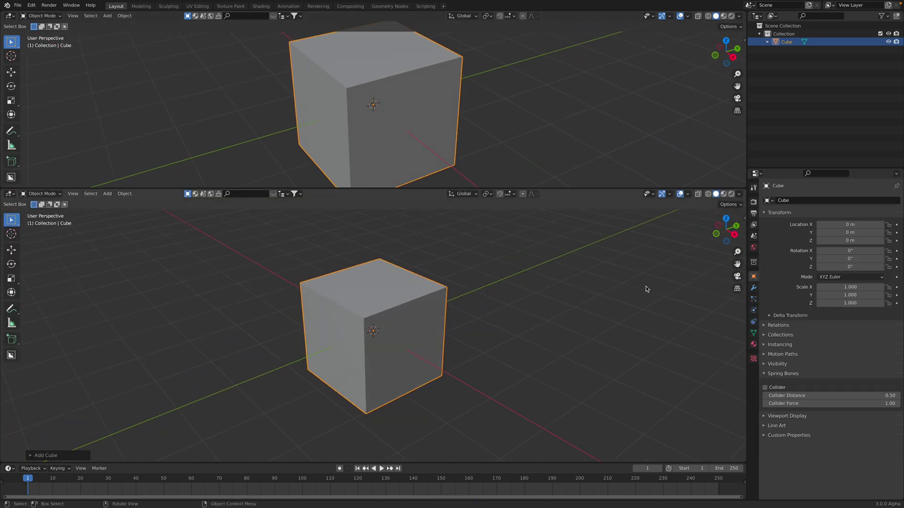
# Show the cube's modifier properties and turn the upper viewport into a slightly taller Geometry Node Editor
pyautogui.click(753, 287)
pyautogui.click(820, 202)
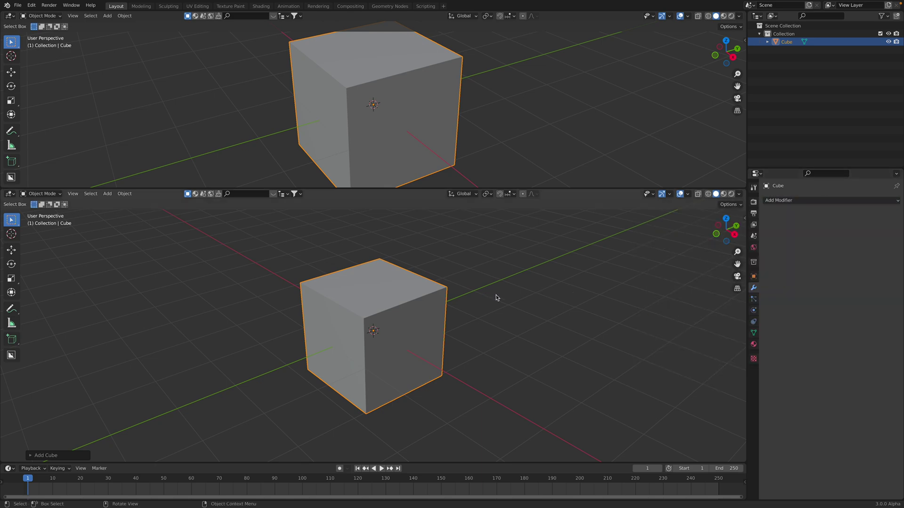
pyautogui.moveTo(484, 299); pyautogui.dragTo(422, 305, button='middle')
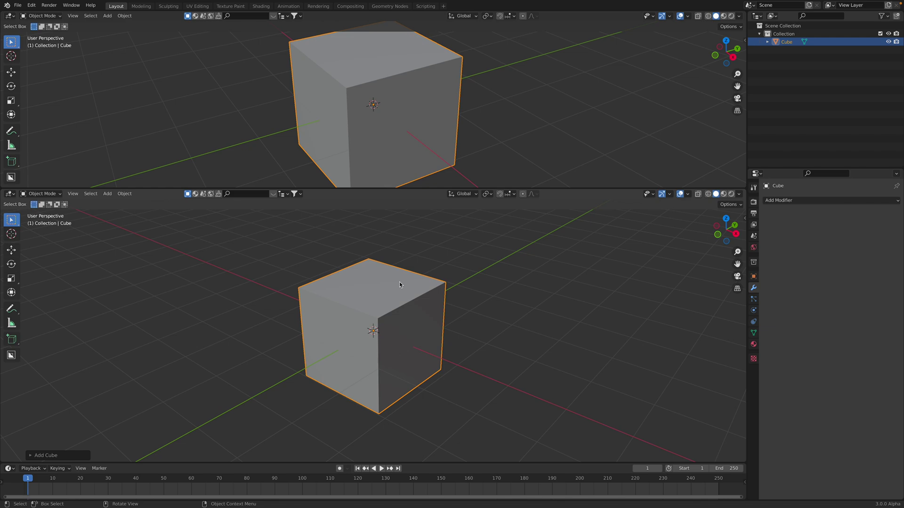
pyautogui.click(9, 16)
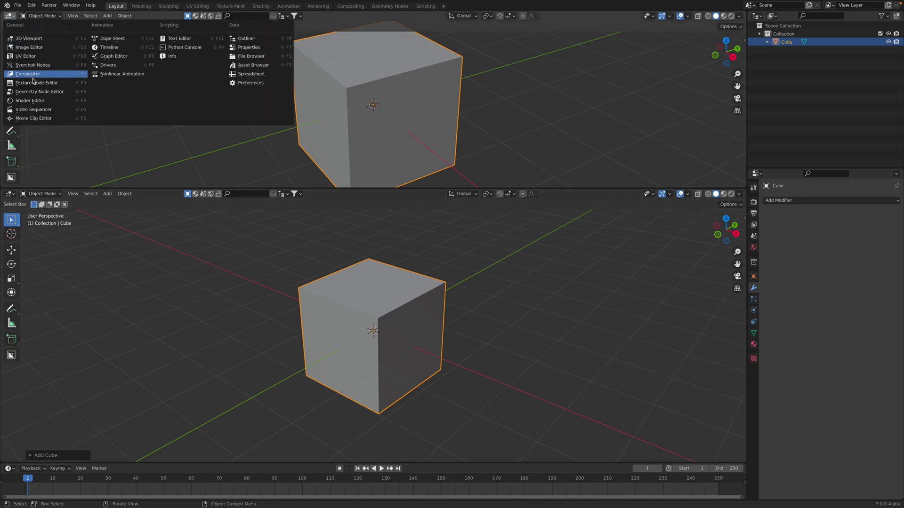
pyautogui.click(37, 92)
pyautogui.moveTo(312, 188); pyautogui.dragTo(315, 207)
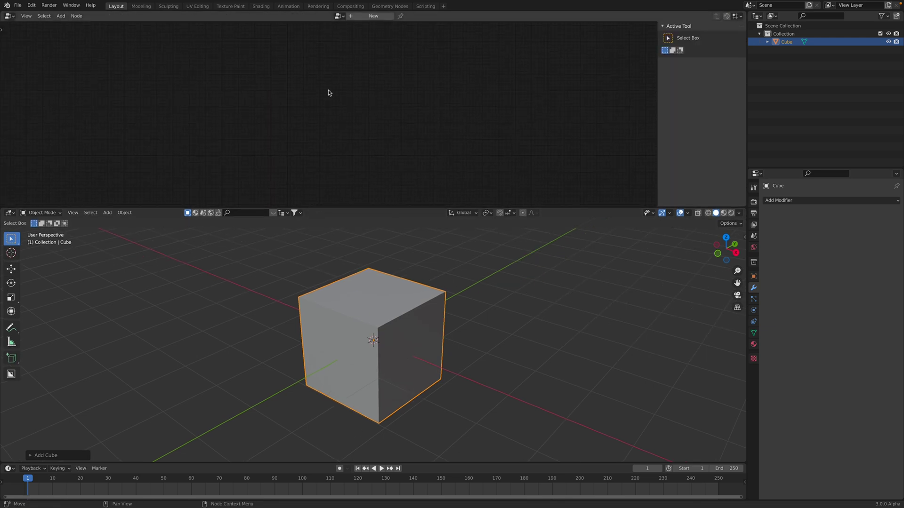
# Create a new geometry node tree on the cube and move the Group Output node farther from Group Input
pyautogui.click(372, 16)
pyautogui.scroll(5, 309, 89)
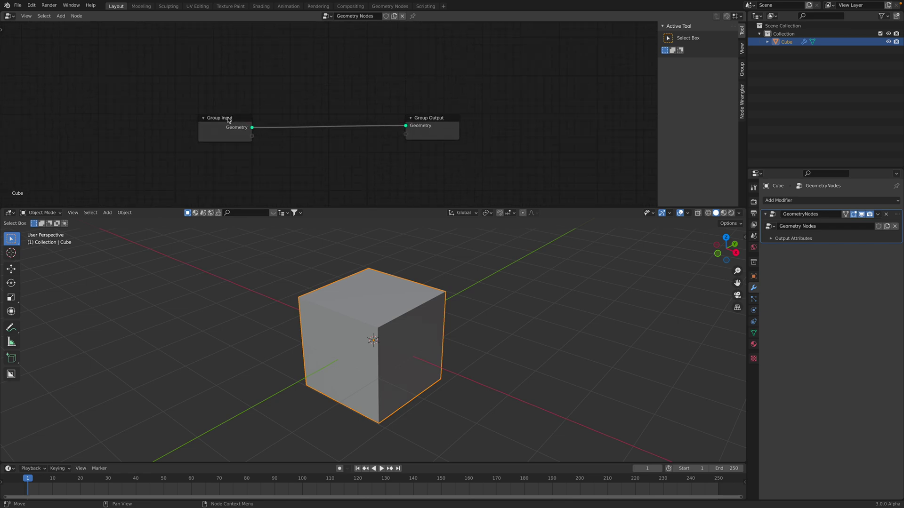
pyautogui.moveTo(451, 125); pyautogui.dragTo(494, 125)
pyautogui.moveTo(335, 92); pyautogui.dragTo(330, 118, button='middle')
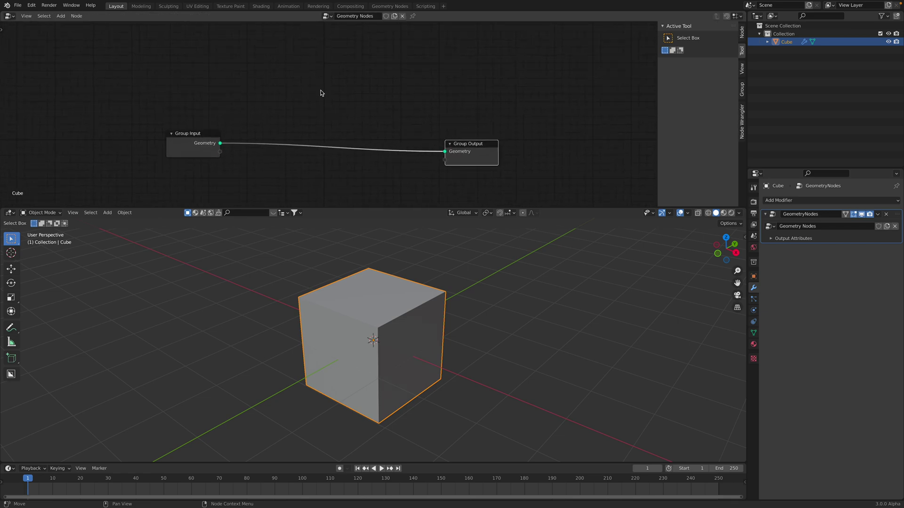
# Add a Mesh Subdivide node and connect its geometry between Group Input and Group Output
pyautogui.hotkey('shift', 'a')
pyautogui.click(305, 27)
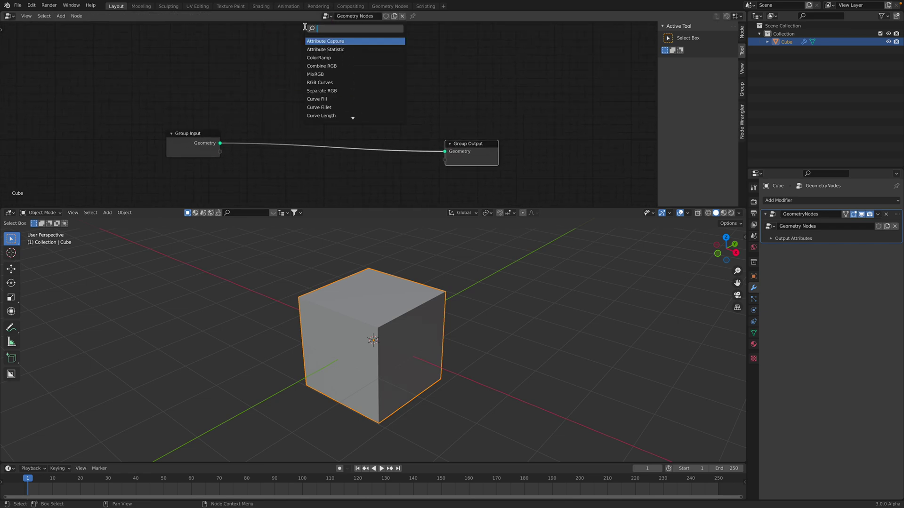
pyautogui.write('sub')
pyautogui.press('Return')
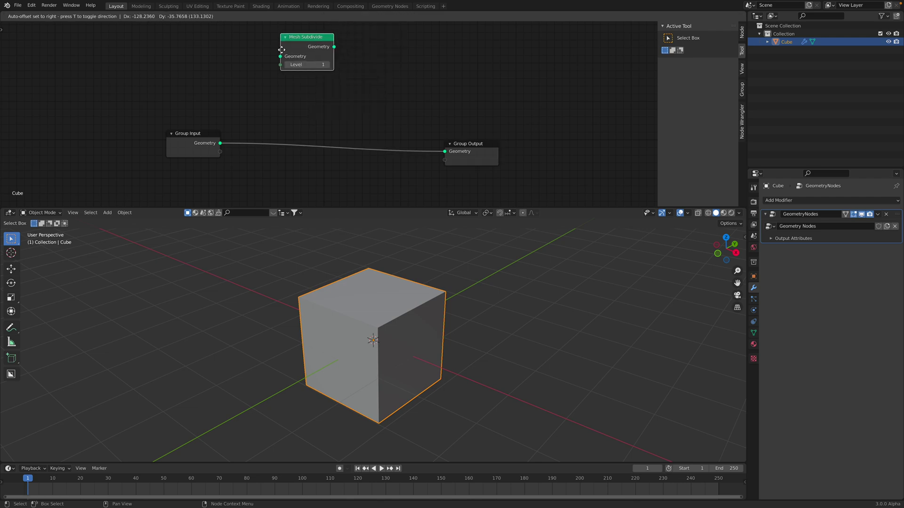
pyautogui.click(286, 118)
pyautogui.moveTo(219, 143); pyautogui.dragTo(287, 125)
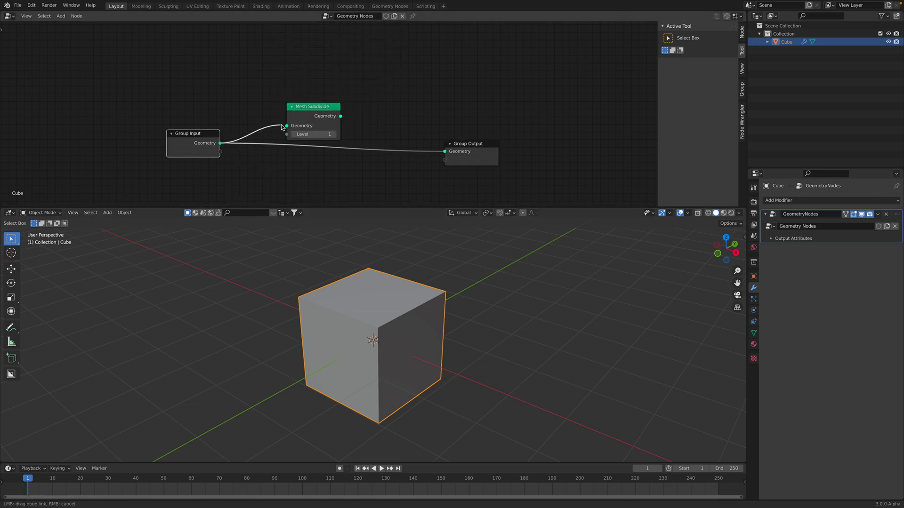
pyautogui.moveTo(340, 116); pyautogui.dragTo(444, 151)
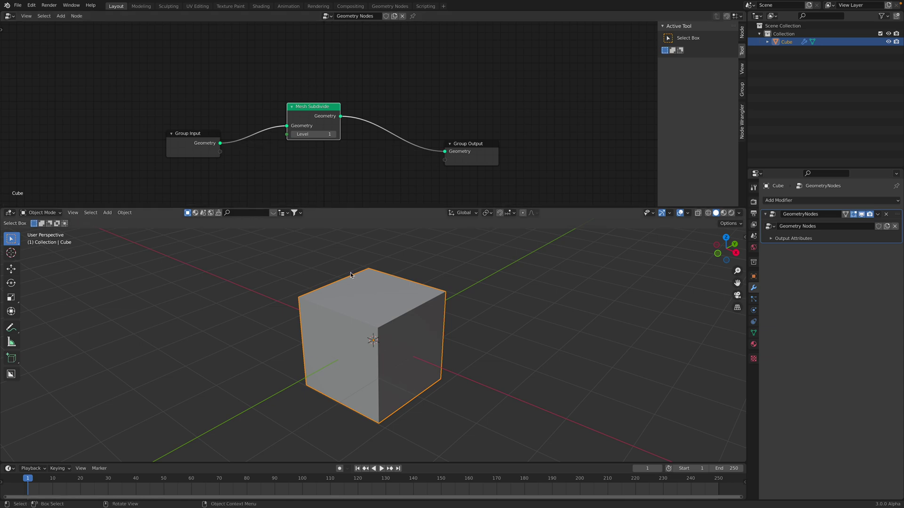
pyautogui.moveTo(340, 134); pyautogui.dragTo(337, 161, button='middle')
pyautogui.hotkey('shift', 'a')
pyautogui.click(351, 91)
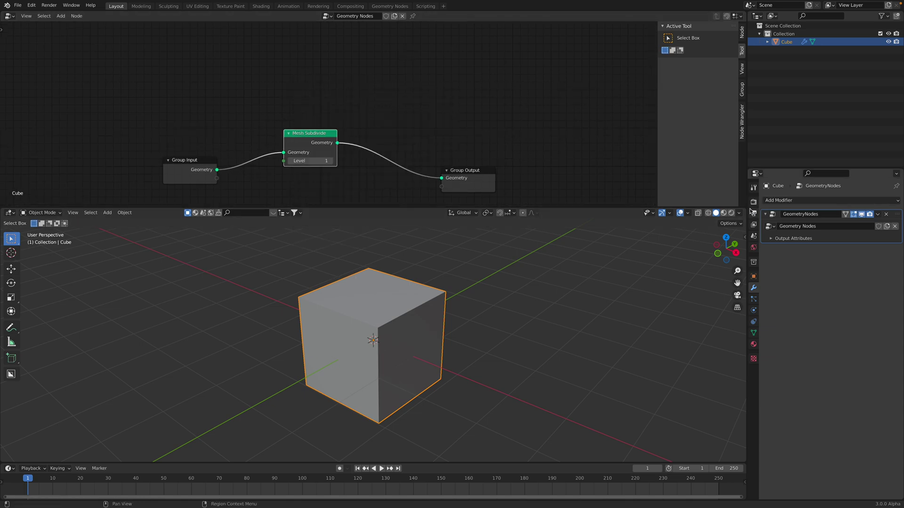
# Split the 3D viewport vertically and turn the new area into a Spreadsheet editor
pyautogui.moveTo(743, 210); pyautogui.dragTo(510, 216)
pyautogui.click(519, 213)
pyautogui.click(762, 271)
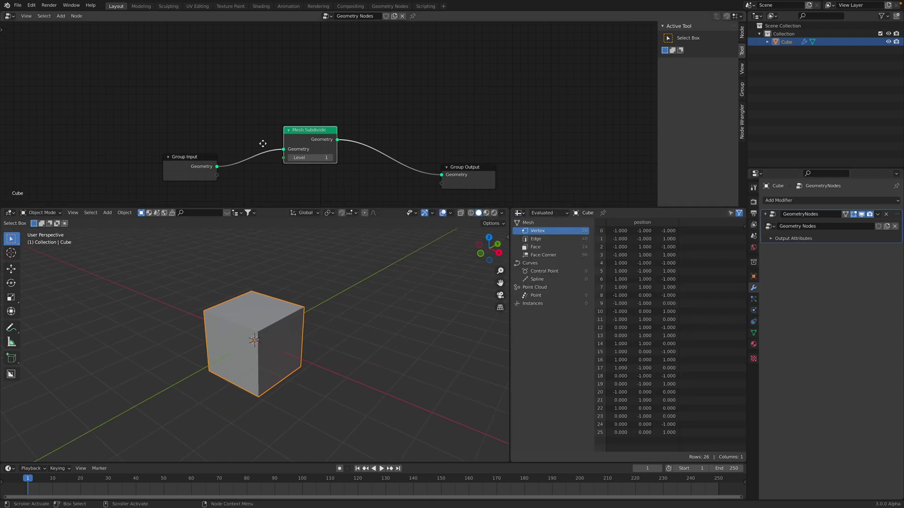
# Set the Mesh Subdivide node's level to 3
pyautogui.click(331, 157)
pyautogui.click(331, 156)
pyautogui.scroll(-7, 608, 323)
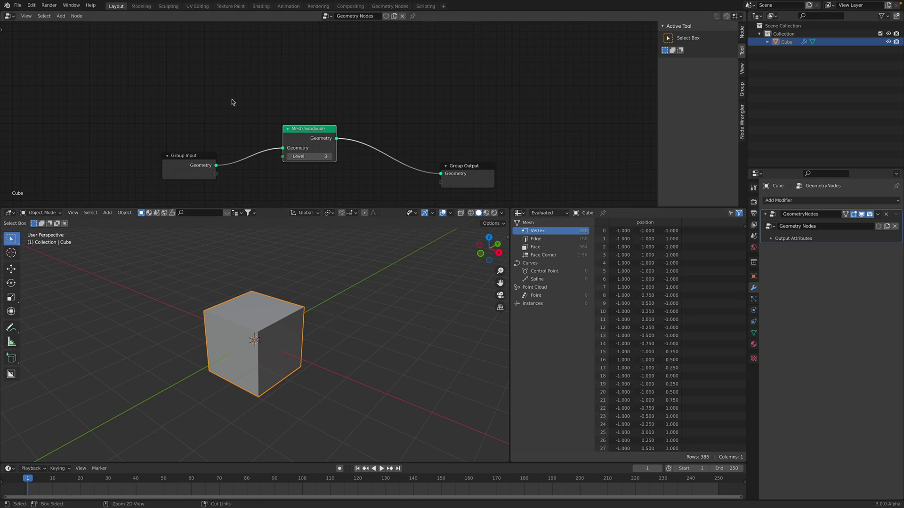
# Save the Blender file to the Desktop as noise_study_001.blend
pyautogui.press('super+s')
pyautogui.doubleClick(336, 473)
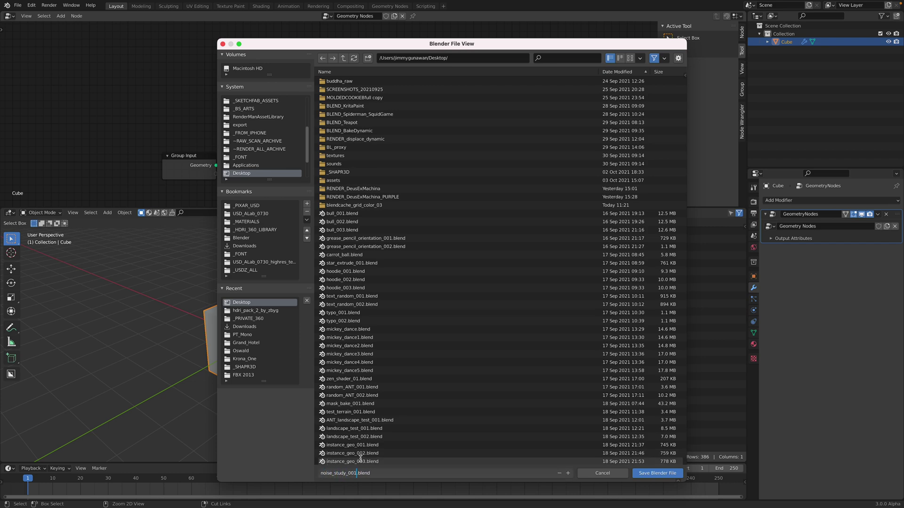
pyautogui.press('Return')
pyautogui.click(644, 474)
# Move the Group Input, Mesh Subdivide and Group Output nodes closer together in a row
pyautogui.moveTo(209, 159); pyautogui.dragTo(231, 157)
pyautogui.moveTo(306, 129); pyautogui.dragTo(306, 146)
pyautogui.moveTo(466, 169); pyautogui.dragTo(423, 158)
# Add a Position input node above and to the left of Group Input
pyautogui.moveTo(185, 94); pyautogui.dragTo(190, 93, button='middle')
pyautogui.hotkey('shift', 'a')
pyautogui.write('pos')
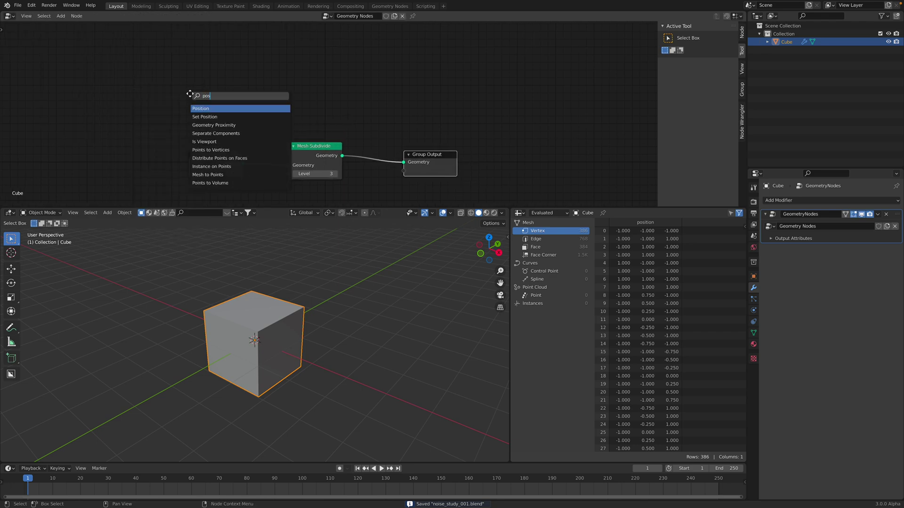
pyautogui.press('Return')
pyautogui.click(89, 48)
# Add a Normal input node just below the Position node and shift both farther left
pyautogui.hotkey('shift', 'a')
pyautogui.write('norm')
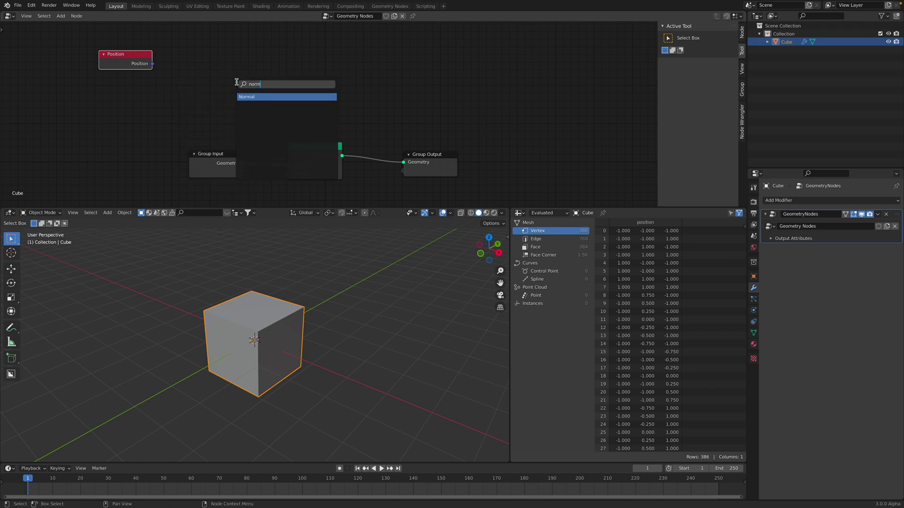
pyautogui.press('Return')
pyautogui.click(102, 89)
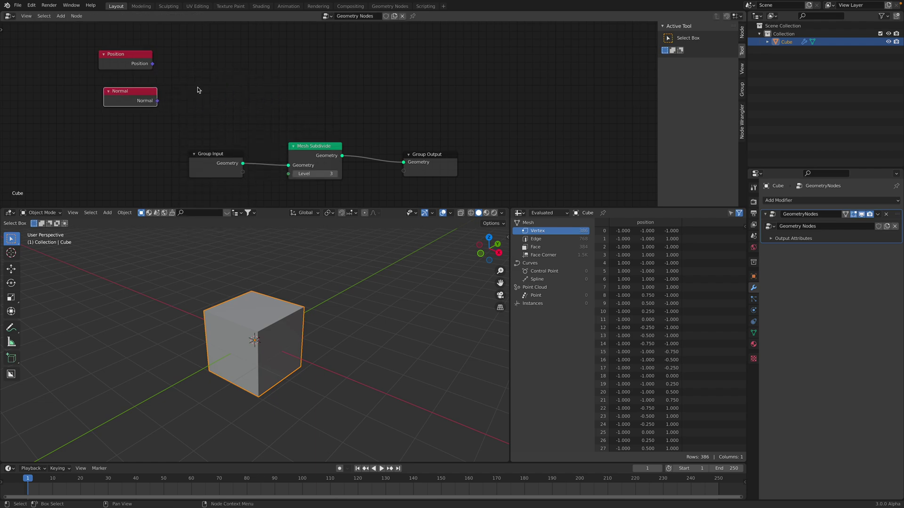
pyautogui.moveTo(152, 89); pyautogui.dragTo(134, 94)
pyautogui.moveTo(136, 58); pyautogui.dragTo(120, 63)
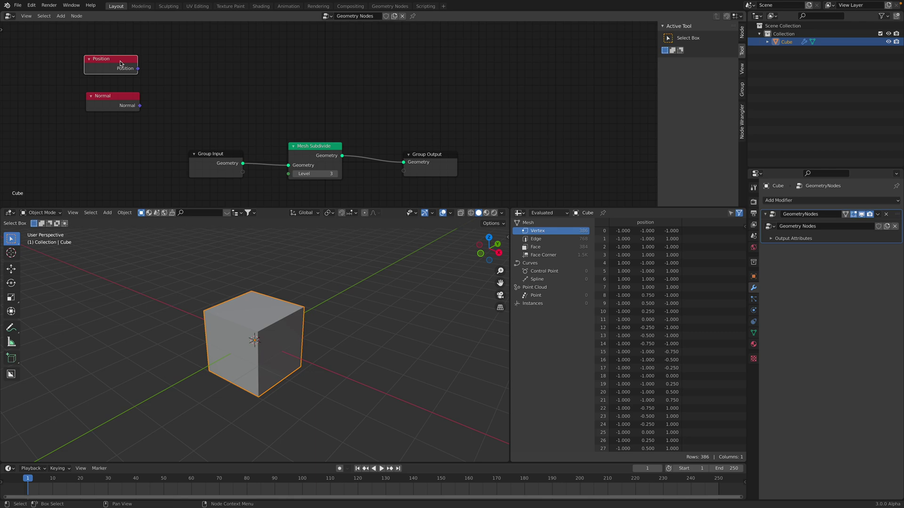
# Add a Noise Texture node above Mesh Subdivide and move the Position node closer to it
pyautogui.hotkey('shift', 'a')
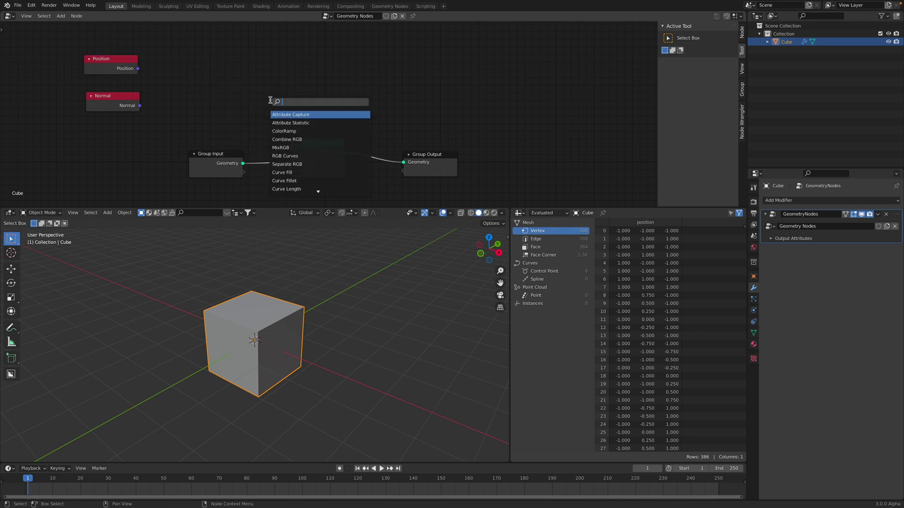
pyautogui.write('noise')
pyautogui.press('Return')
pyautogui.click(270, 45)
pyautogui.moveTo(135, 58); pyautogui.dragTo(208, 45)
pyautogui.moveTo(225, 83); pyautogui.dragTo(218, 83, button='middle')
pyautogui.moveTo(172, 59)
pyautogui.mouseDown()
pyautogui.moveTo(196, 49)
pyautogui.moveTo(186, 57)
pyautogui.mouseUp()
# Connect Position to the Noise Texture's Vector and its Color to a new Group Output socket
pyautogui.scroll(2, 286, 312)
pyautogui.moveTo(287, 313)
pyautogui.mouseDown(button='middle')
pyautogui.moveTo(281, 307)
pyautogui.moveTo(287, 311)
pyautogui.mouseUp(button='middle')
pyautogui.moveTo(213, 66); pyautogui.dragTo(262, 88)
pyautogui.moveTo(275, 65)
pyautogui.mouseDown()
pyautogui.moveTo(249, 62)
pyautogui.moveTo(284, 65)
pyautogui.mouseUp()
pyautogui.moveTo(343, 117); pyautogui.dragTo(393, 172)
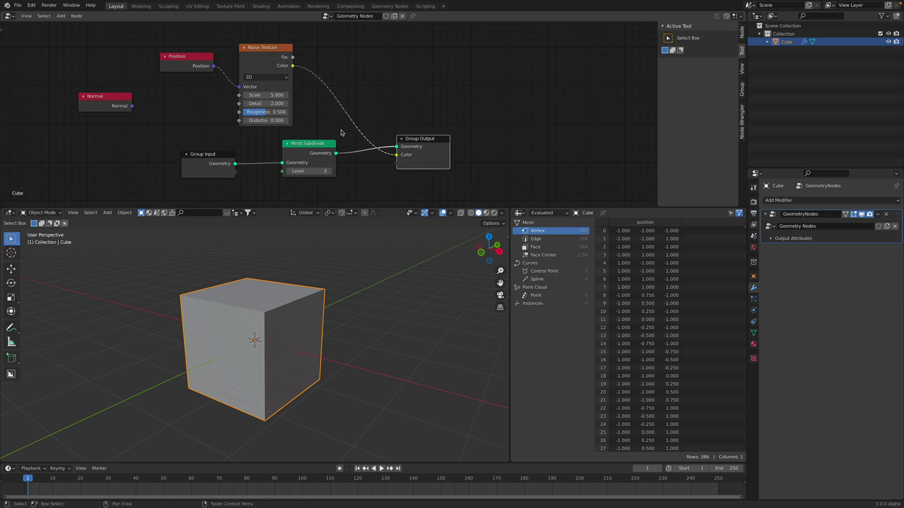
# Widen the Properties editor and expand the Geometry Nodes modifier's Output Attributes section
pyautogui.moveTo(360, 296); pyautogui.dragTo(368, 298, button='middle')
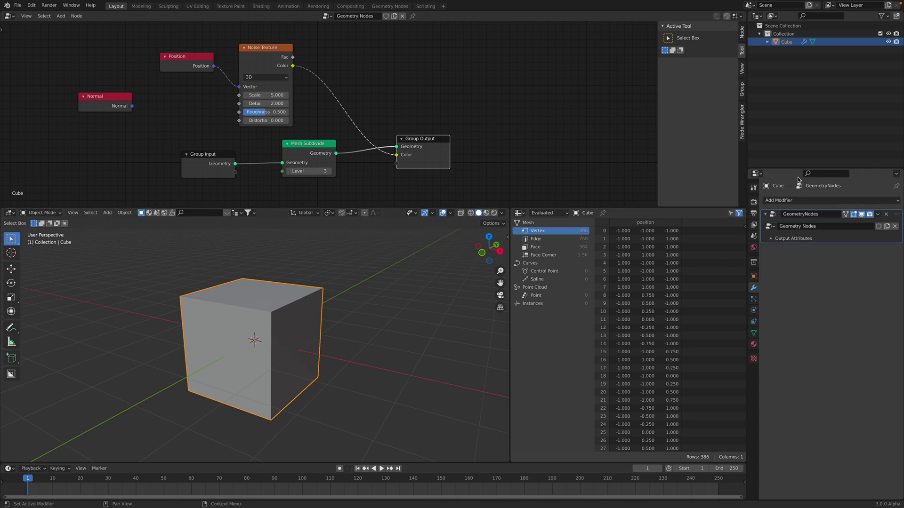
pyautogui.moveTo(748, 148); pyautogui.dragTo(710, 151)
pyautogui.click(735, 239)
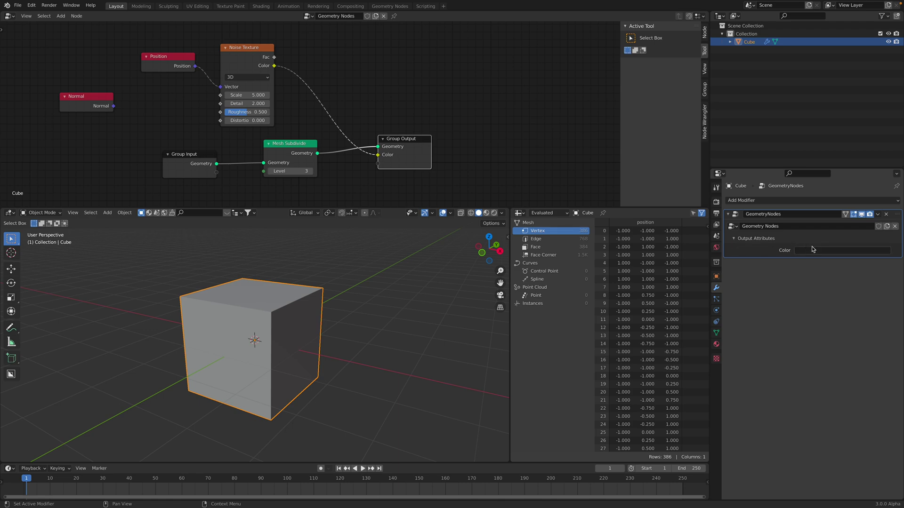
# Save the file and split the geometry node editor into two side-by-side areas
pyautogui.hotkey('ctrl', 's')
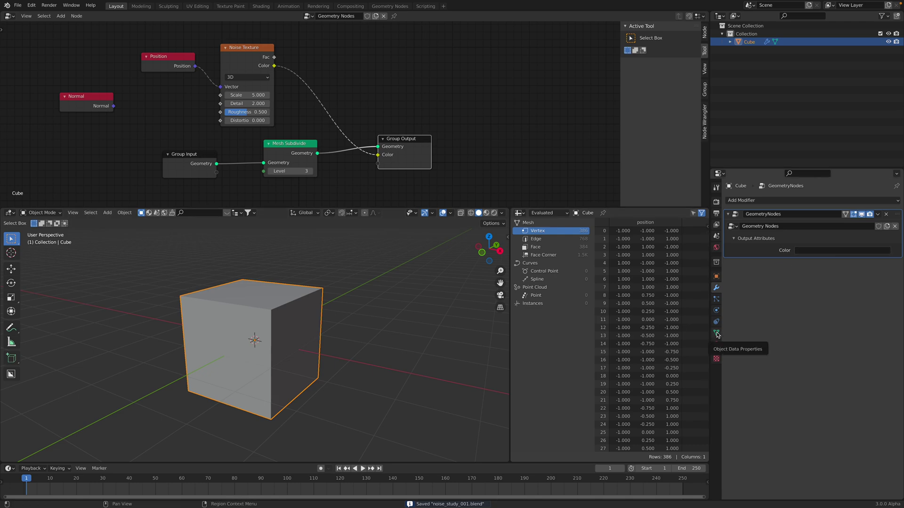
pyautogui.moveTo(700, 19); pyautogui.dragTo(449, 71)
pyautogui.moveTo(360, 71); pyautogui.dragTo(424, 71)
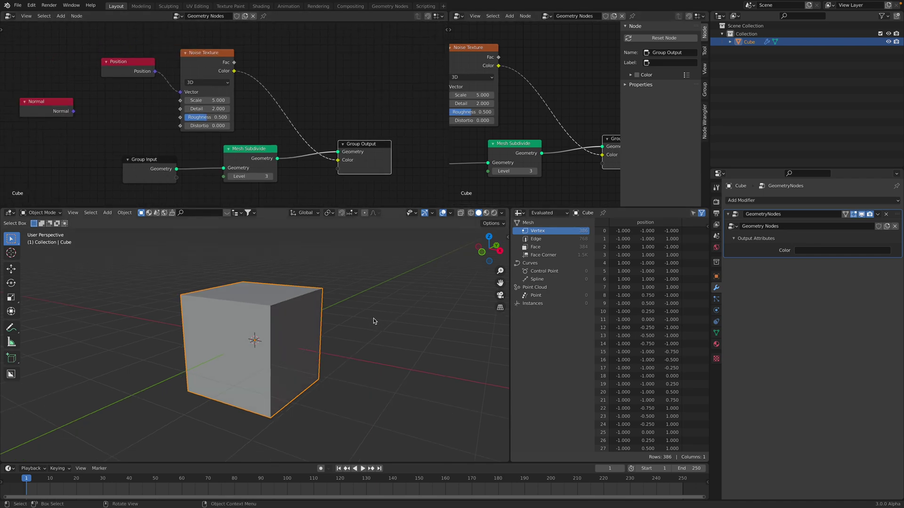
# Add a vertex color layer to the cube's mesh data
pyautogui.click(716, 333)
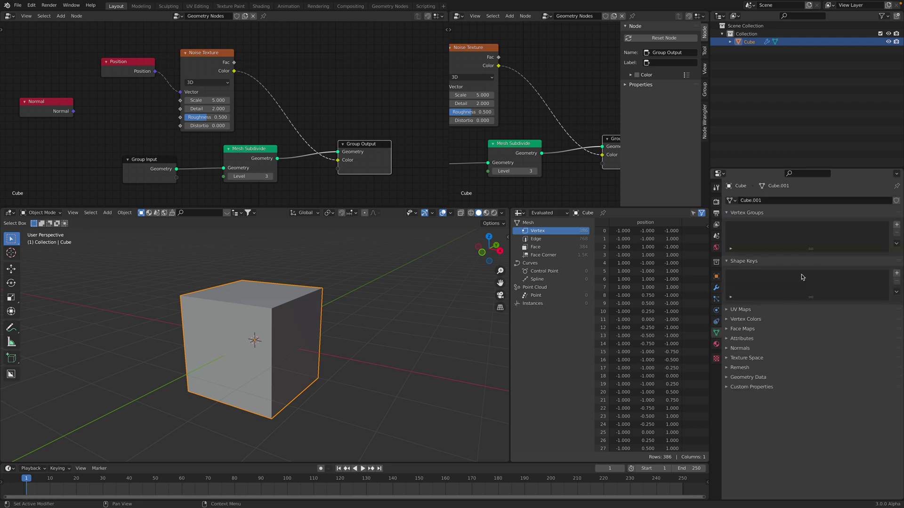
pyautogui.click(752, 320)
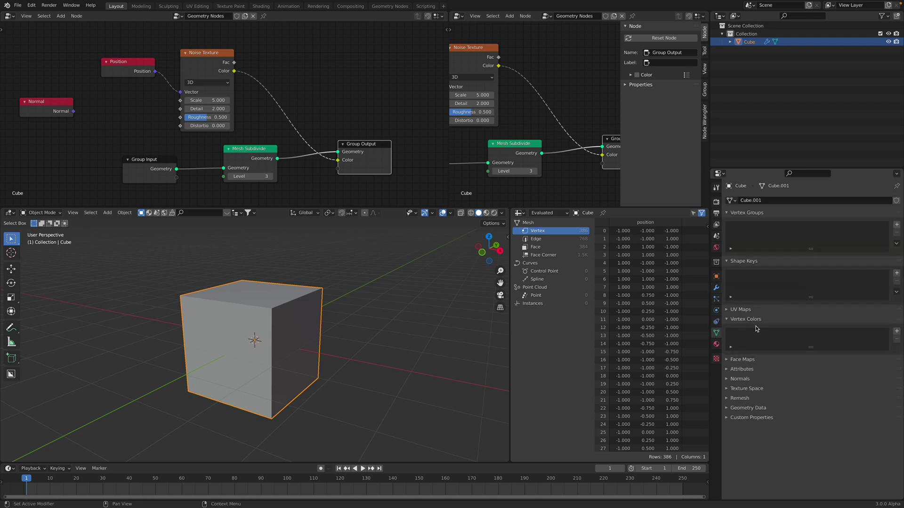
pyautogui.click(896, 332)
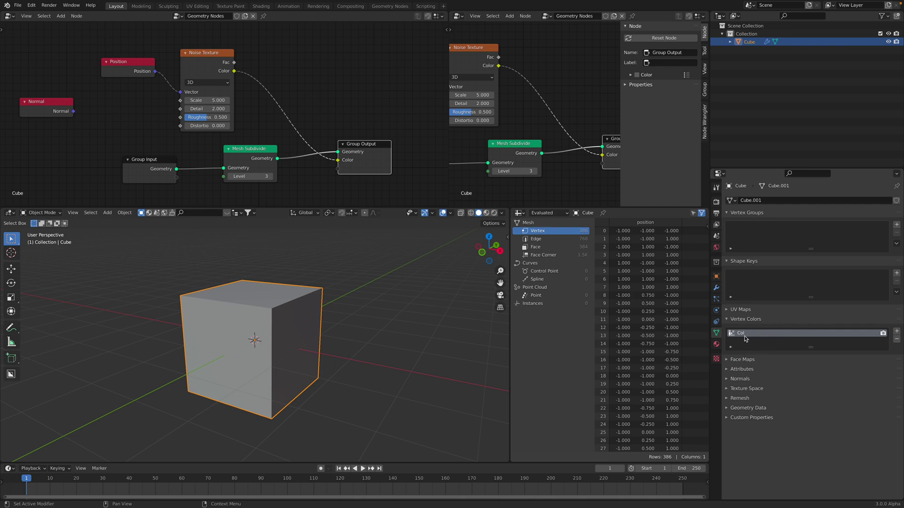
# Set the modifier's Color output attribute name to Col
pyautogui.click(716, 288)
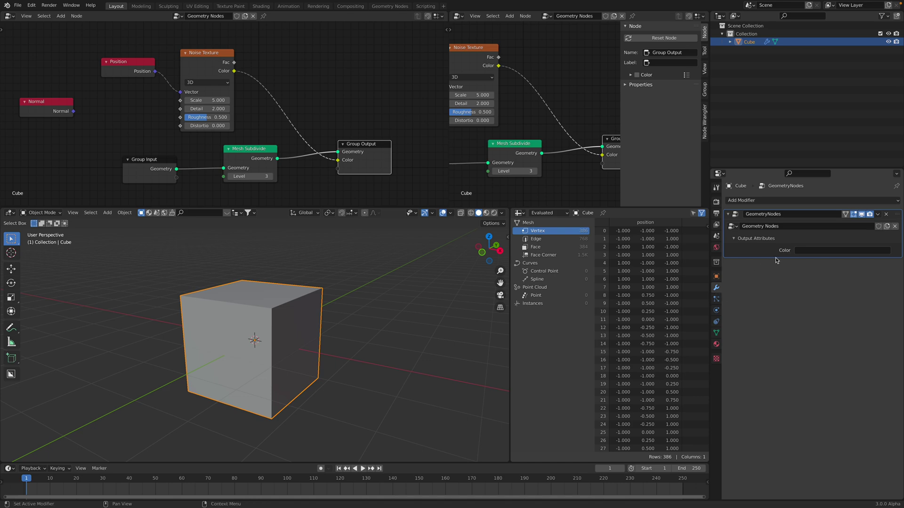
pyautogui.click(808, 251)
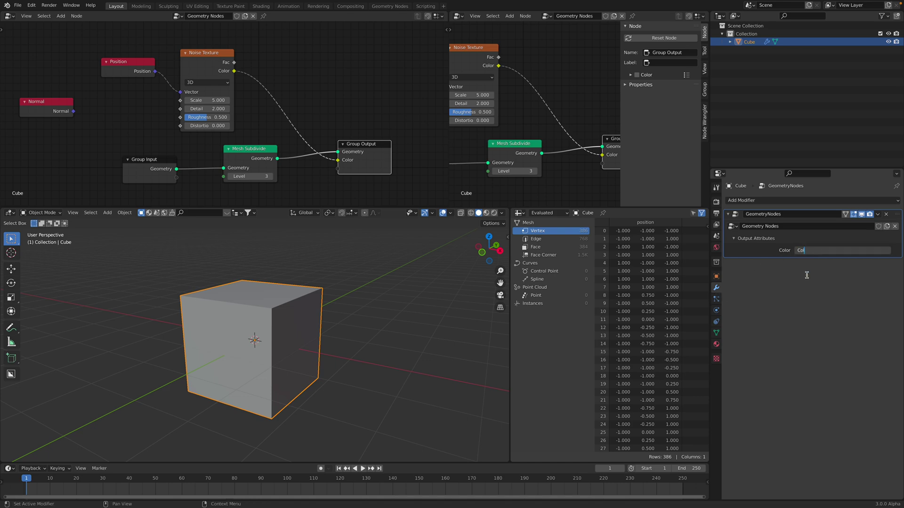
pyautogui.click(807, 268)
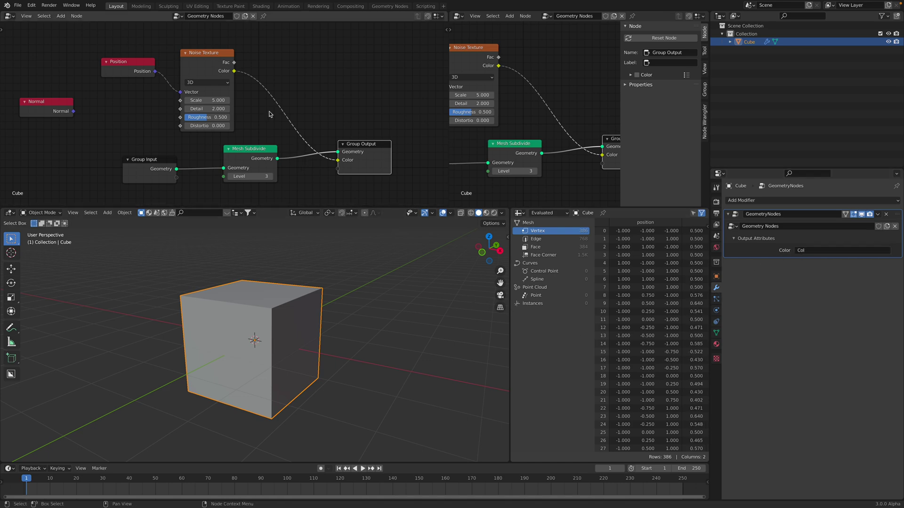
# Rearrange the Position and Noise Texture nodes and move Group Output closer to Mesh Subdivide
pyautogui.moveTo(270, 118); pyautogui.dragTo(214, 114, button='middle')
pyautogui.moveTo(161, 55); pyautogui.dragTo(184, 57)
pyautogui.moveTo(73, 63); pyautogui.dragTo(86, 68)
pyautogui.moveTo(86, 71); pyautogui.dragTo(160, 89, button='middle')
pyautogui.moveTo(179, 88); pyautogui.dragTo(174, 82)
pyautogui.moveTo(241, 75); pyautogui.dragTo(244, 72)
pyautogui.moveTo(248, 89); pyautogui.dragTo(226, 85, button='middle')
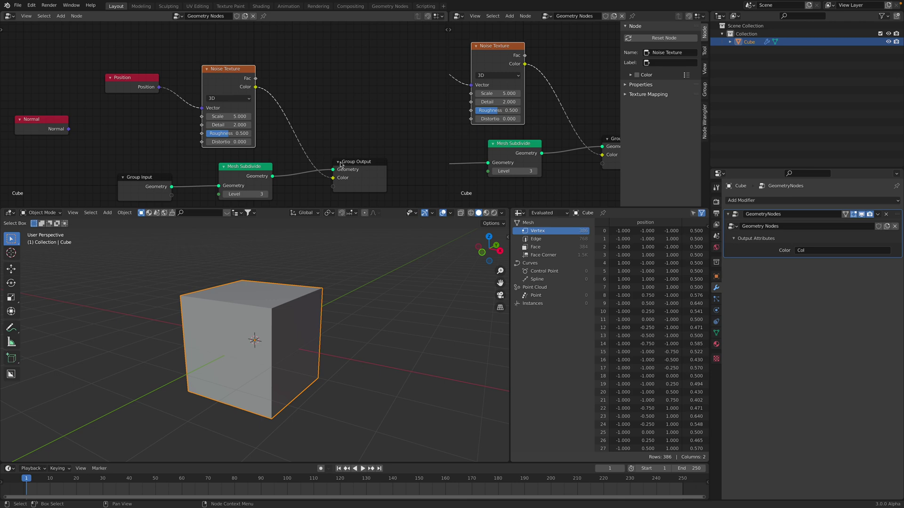
pyautogui.moveTo(335, 163); pyautogui.dragTo(303, 159)
pyautogui.moveTo(403, 136); pyautogui.dragTo(371, 131, button='middle')
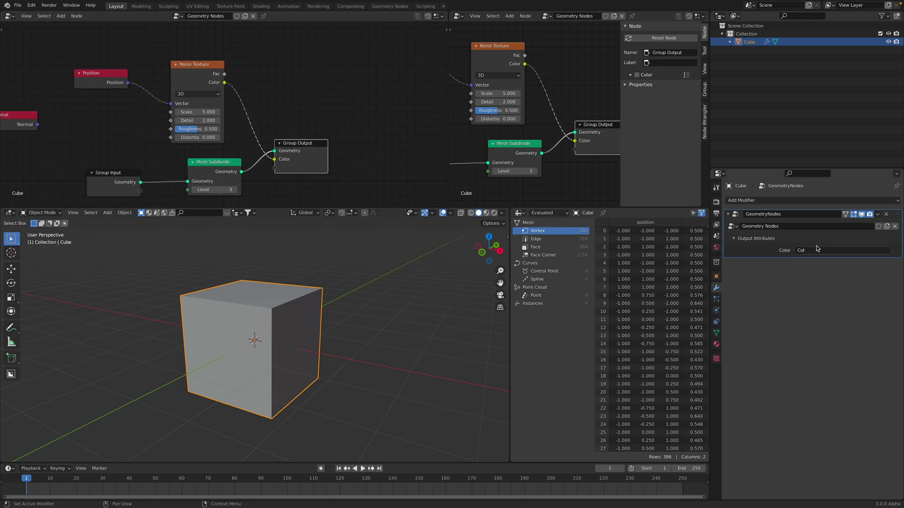
# Create a new material on the cube and turn the enlarged second node editor into a Shader Editor
pyautogui.click(716, 344)
pyautogui.click(818, 235)
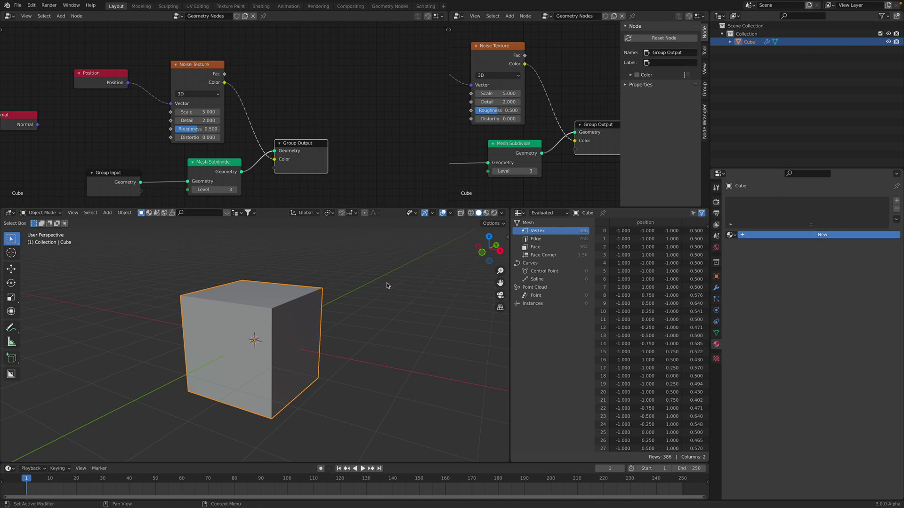
pyautogui.moveTo(448, 111); pyautogui.dragTo(287, 107)
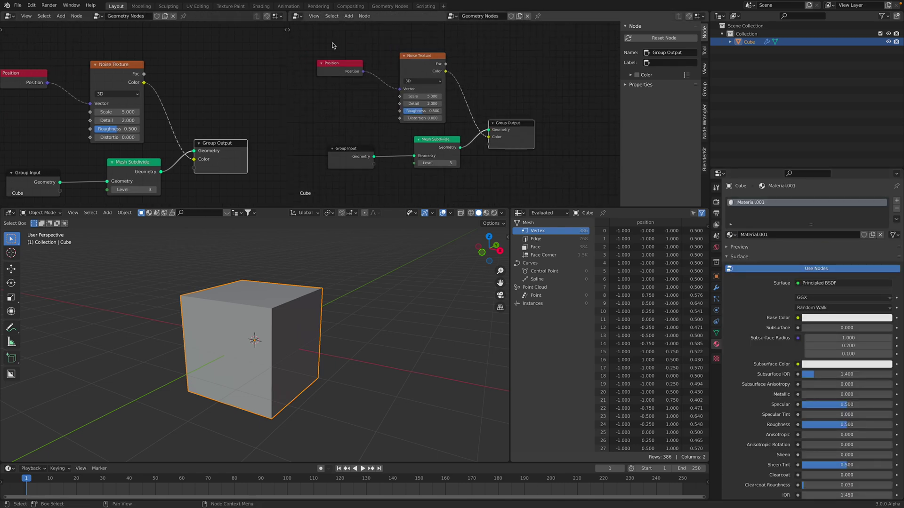
pyautogui.click(297, 16)
# Add a Vertex Color node using Col, connect its Color to the Principled BSDF's Base Color, and save
pyautogui.moveTo(370, 76); pyautogui.dragTo(353, 70, button='middle')
pyautogui.hotkey('shift', 'a')
pyautogui.write('v')
pyautogui.click(370, 85)
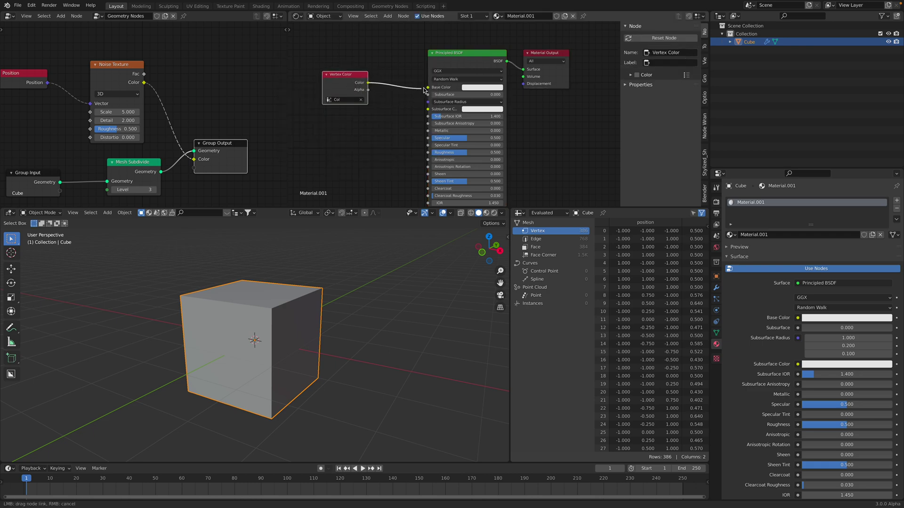
pyautogui.moveTo(422, 91); pyautogui.dragTo(427, 88)
pyautogui.moveTo(383, 252); pyautogui.dragTo(464, 257, button='middle')
pyautogui.hotkey('ctrl', 's')
# Set the render engine to Cycles and show the 3D viewport in Rendered shading with the cube deselected
pyautogui.click(716, 202)
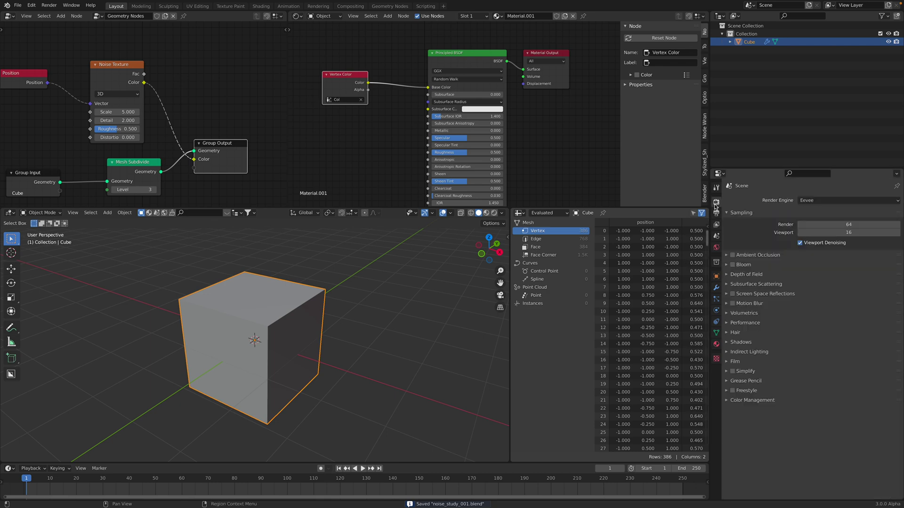
pyautogui.click(806, 202)
pyautogui.click(807, 228)
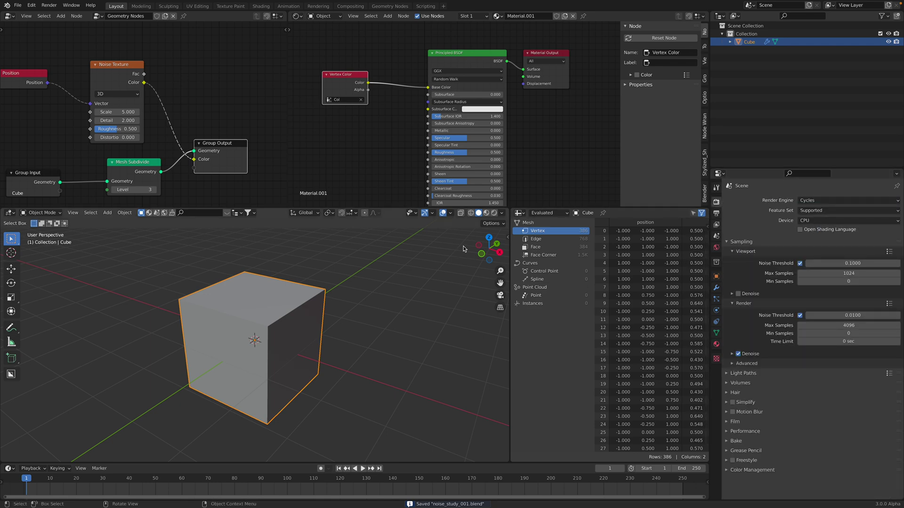
pyautogui.click(494, 212)
pyautogui.click(366, 319)
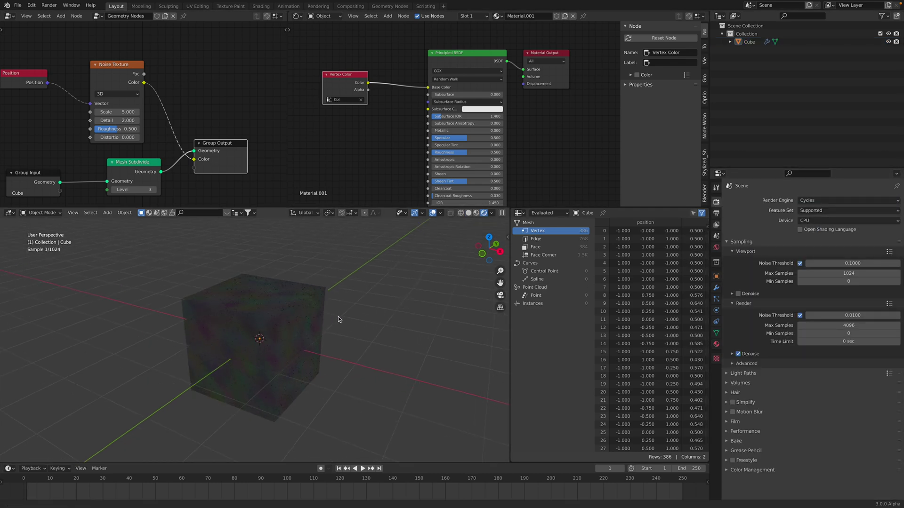
# Move the Vertex Color node down and reconnect its Color from Base Color to the Principled BSDF's Emission
pyautogui.moveTo(356, 76); pyautogui.dragTo(353, 155)
pyautogui.moveTo(355, 133); pyautogui.dragTo(366, 98, button='middle')
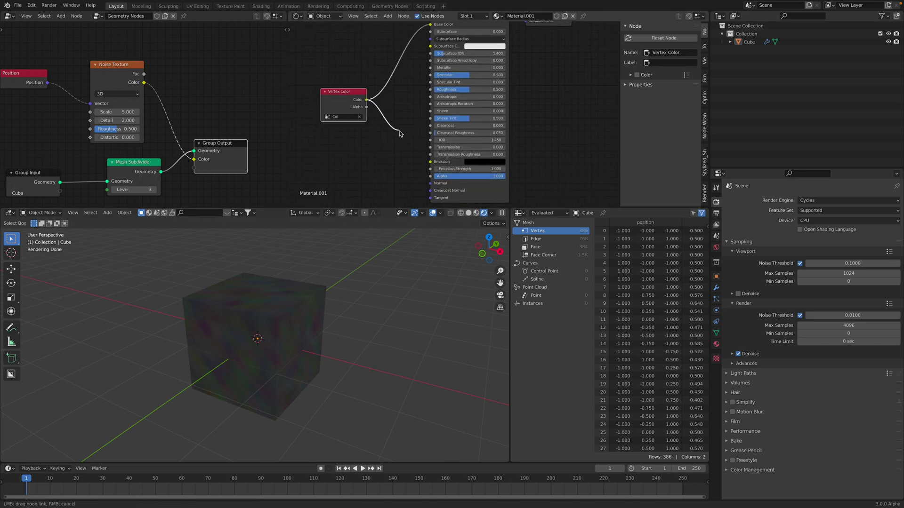
pyautogui.moveTo(432, 165); pyautogui.dragTo(431, 164)
pyautogui.moveTo(359, 100)
pyautogui.mouseDown(button='middle')
pyautogui.moveTo(356, 141)
pyautogui.moveTo(369, 99)
pyautogui.mouseUp(button='middle')
pyautogui.click(355, 140)
pyautogui.moveTo(393, 136); pyautogui.dragTo(377, 146, button='middle')
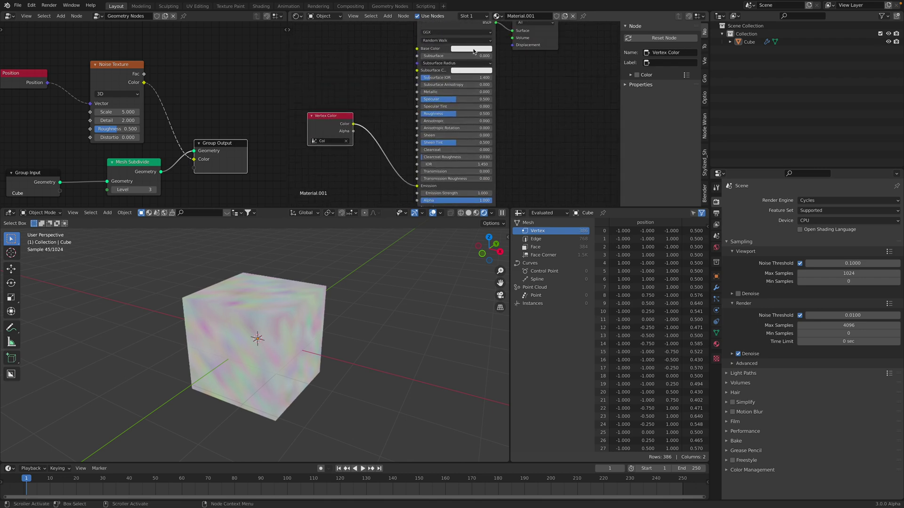
# Darken the Principled BSDF's Base Color and move the Vertex Color node down near the Emission input
pyautogui.click(472, 50)
pyautogui.moveTo(508, 83); pyautogui.dragTo(507, 106)
pyautogui.moveTo(368, 120); pyautogui.dragTo(377, 107, button='middle')
pyautogui.moveTo(340, 114); pyautogui.dragTo(337, 152)
# Set the Principled BSDF's Emission Strength to 1.180 and save the file
pyautogui.moveTo(347, 107); pyautogui.dragTo(353, 55, button='middle')
pyautogui.scroll(1, 362, 111)
pyautogui.moveTo(477, 132); pyautogui.dragTo(490, 132)
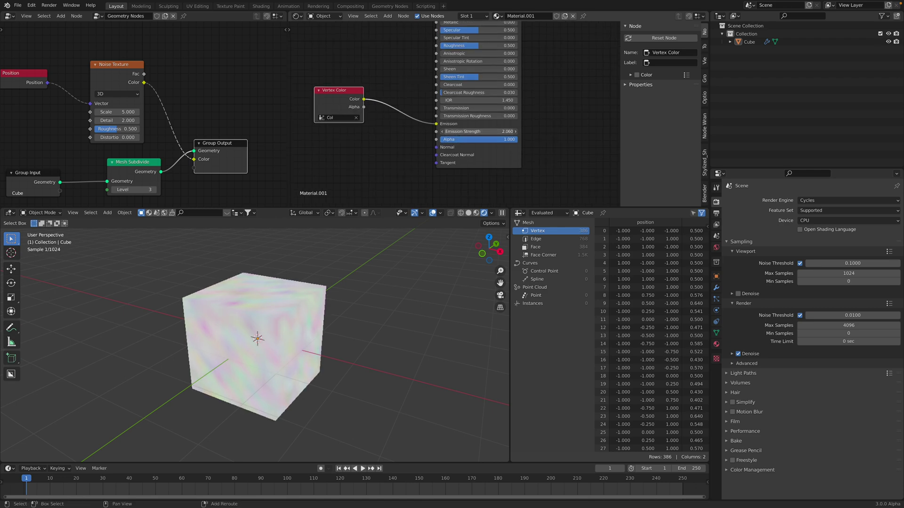
pyautogui.hotkey('ctrl', 's')
# Widen the geometry node editor against the Shader Editor and inspect the cube's colors up close
pyautogui.moveTo(187, 131); pyautogui.dragTo(194, 126, button='middle')
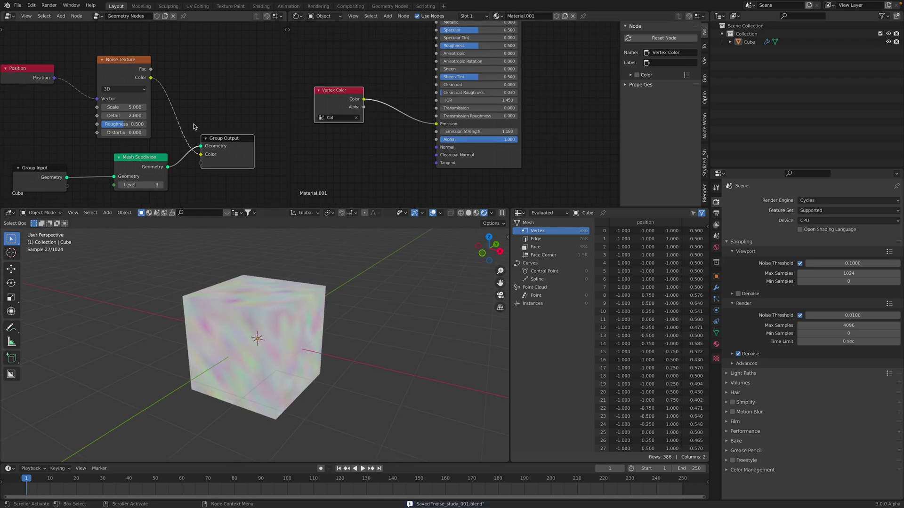
pyautogui.moveTo(286, 111); pyautogui.dragTo(348, 111)
pyautogui.moveTo(269, 334)
pyautogui.mouseDown(button='middle')
pyautogui.moveTo(288, 307)
pyautogui.moveTo(271, 336)
pyautogui.mouseUp(button='middle')
pyautogui.scroll(4, 282, 306)
pyautogui.scroll(-3, 271, 333)
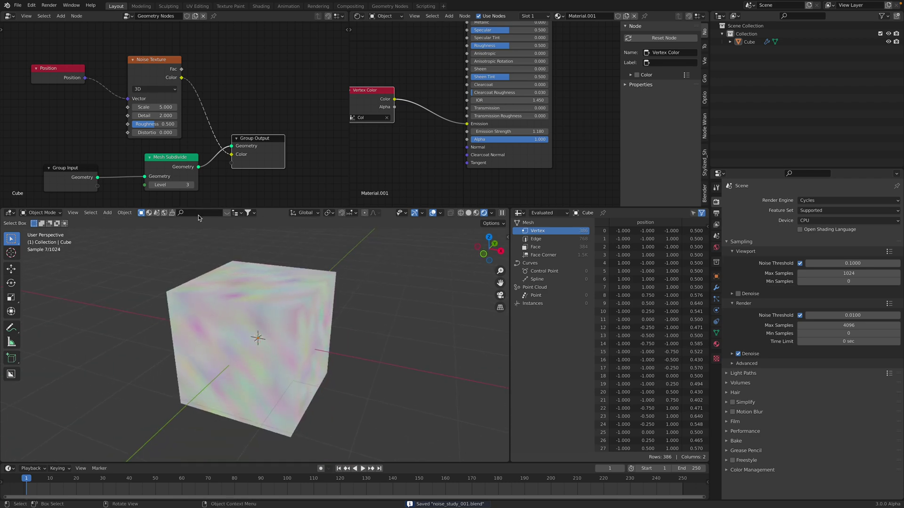
# Set the Mesh Subdivide node's level to 4
pyautogui.moveTo(158, 193); pyautogui.dragTo(175, 174, button='middle')
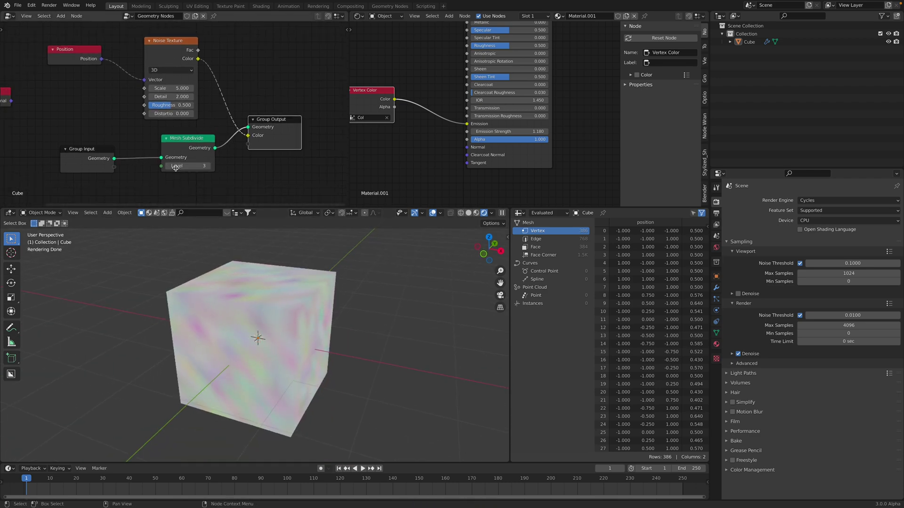
pyautogui.click(169, 166)
pyautogui.click(208, 166)
pyautogui.click(208, 166)
pyautogui.click(208, 166)
# Set the Noise Texture's scale to 1.600 and save the file
pyautogui.moveTo(175, 100); pyautogui.dragTo(181, 107, button='middle')
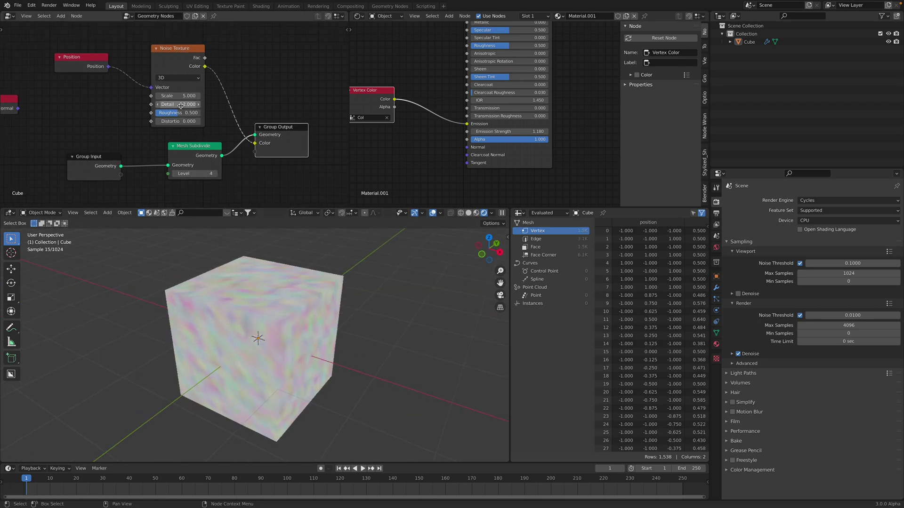
pyautogui.moveTo(179, 96)
pyautogui.mouseDown()
pyautogui.moveTo(207, 96)
pyautogui.moveTo(178, 96)
pyautogui.mouseUp()
pyautogui.hotkey('ctrl', 's')
pyautogui.moveTo(363, 319)
pyautogui.mouseDown(button='middle')
pyautogui.moveTo(317, 287)
pyautogui.moveTo(370, 321)
pyautogui.mouseUp(button='middle')
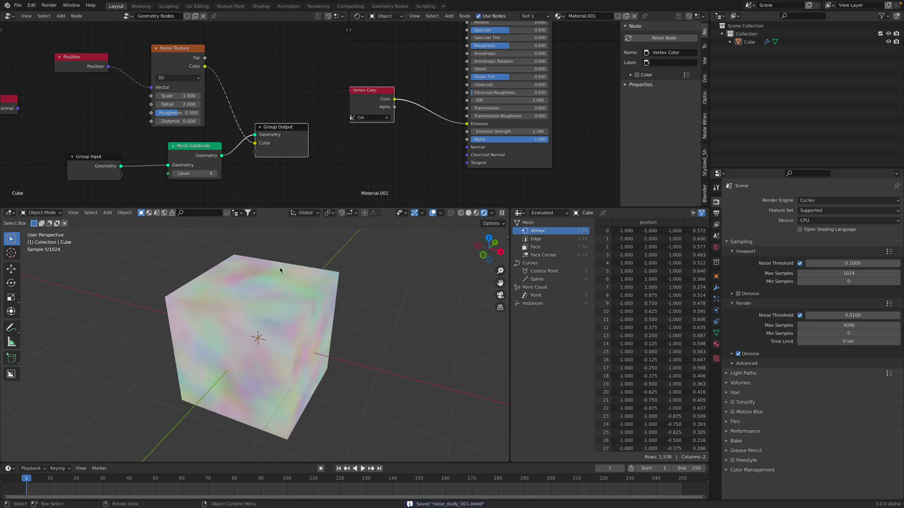
# Widen the Spreadsheet to fit the Col columns, save, and set the Noise Texture's scale to 1.660, nudging the node upward
pyautogui.moveTo(509, 252); pyautogui.dragTo(383, 252)
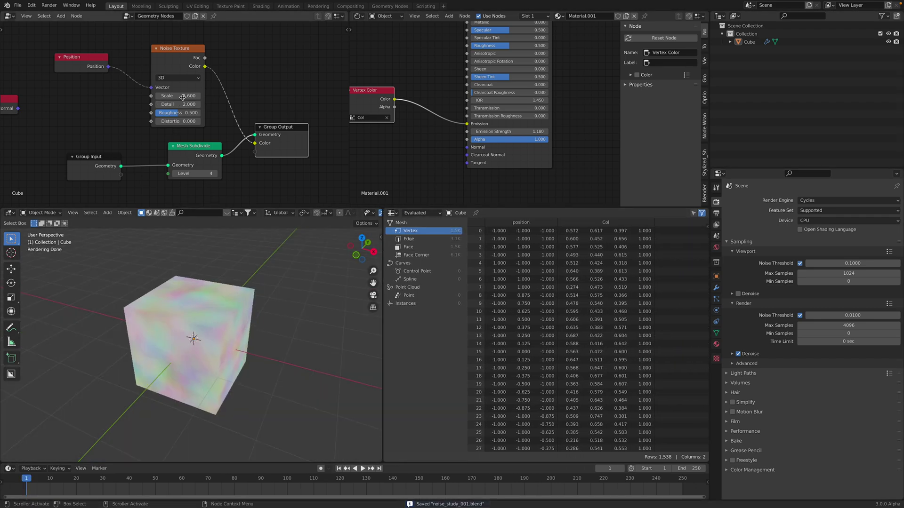
pyautogui.hotkey('ctrl', 's')
pyautogui.click(178, 81)
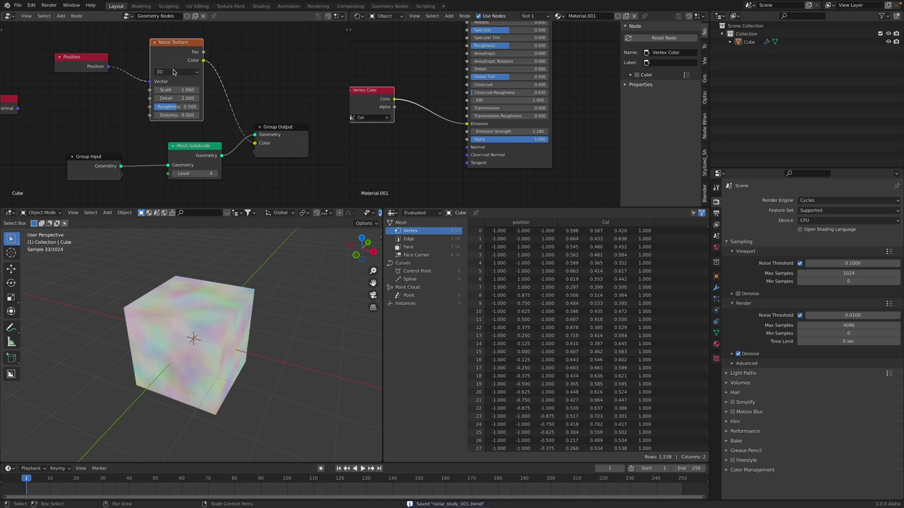
# Switch the Noise Texture node to 4D
pyautogui.click(170, 106)
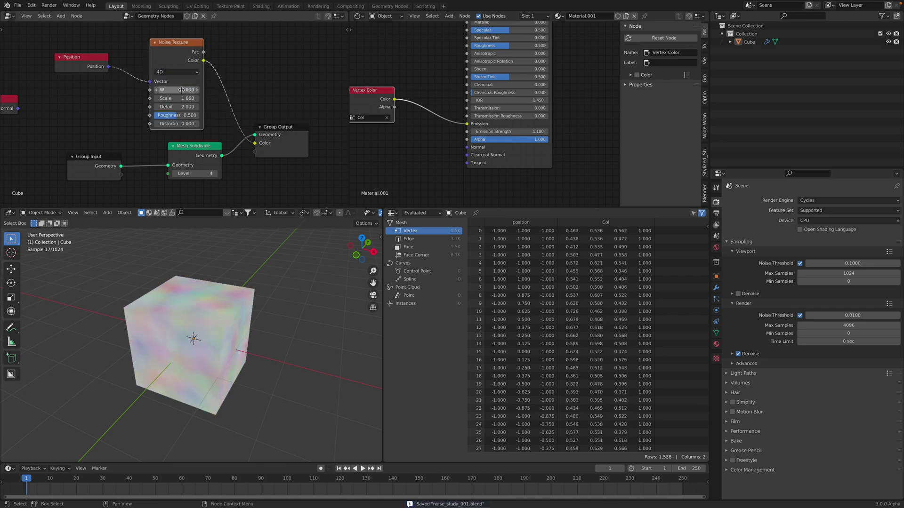
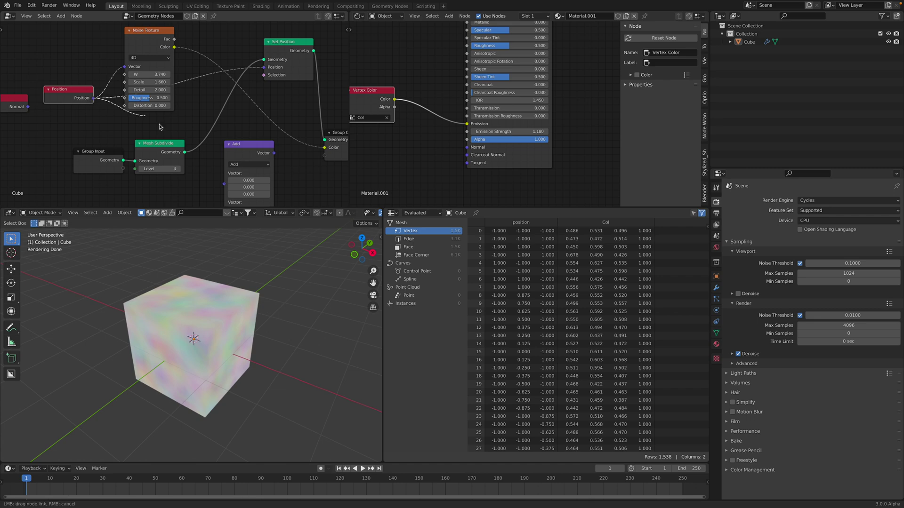
# Feed Position and the noise Color into the Add node and link its output to Set Position's Position
pyautogui.moveTo(225, 180); pyautogui.dragTo(225, 183)
pyautogui.scroll(-1, 182, 56)
pyautogui.moveTo(173, 48); pyautogui.dragTo(197, 121)
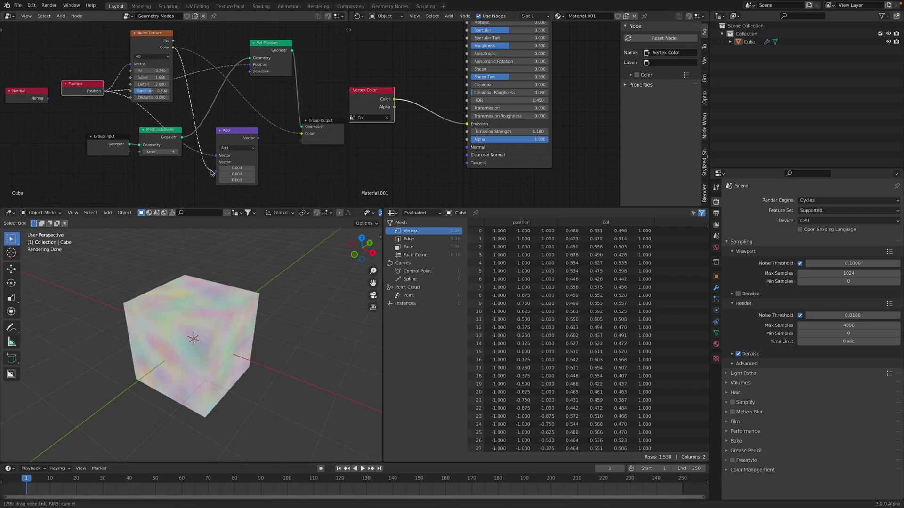
pyautogui.moveTo(217, 173); pyautogui.dragTo(217, 169)
pyautogui.moveTo(258, 138); pyautogui.dragTo(268, 126)
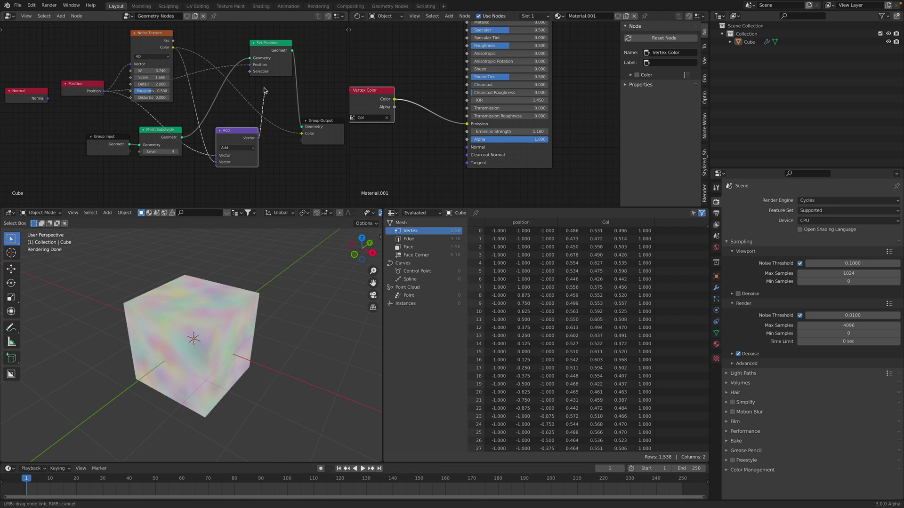
pyautogui.moveTo(258, 69); pyautogui.dragTo(257, 66)
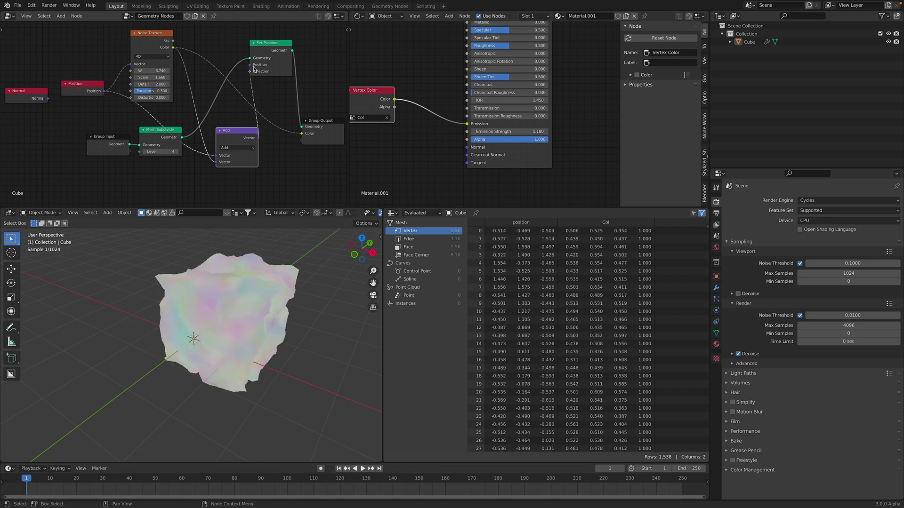
pyautogui.moveTo(268, 323); pyautogui.dragTo(213, 302, button='middle')
pyautogui.scroll(-5, 347, 213)
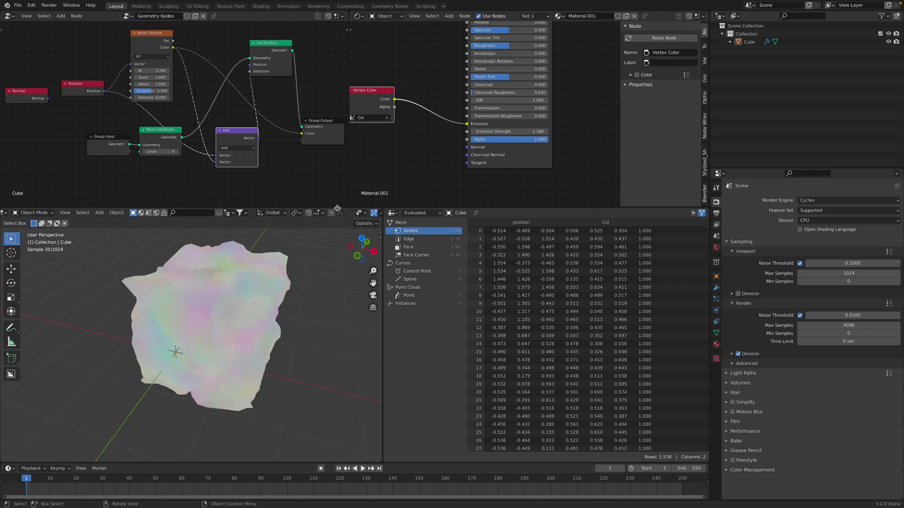
# Switch the viewport to solid shading, widen it against the Spreadsheet, and save the file
pyautogui.click(363, 213)
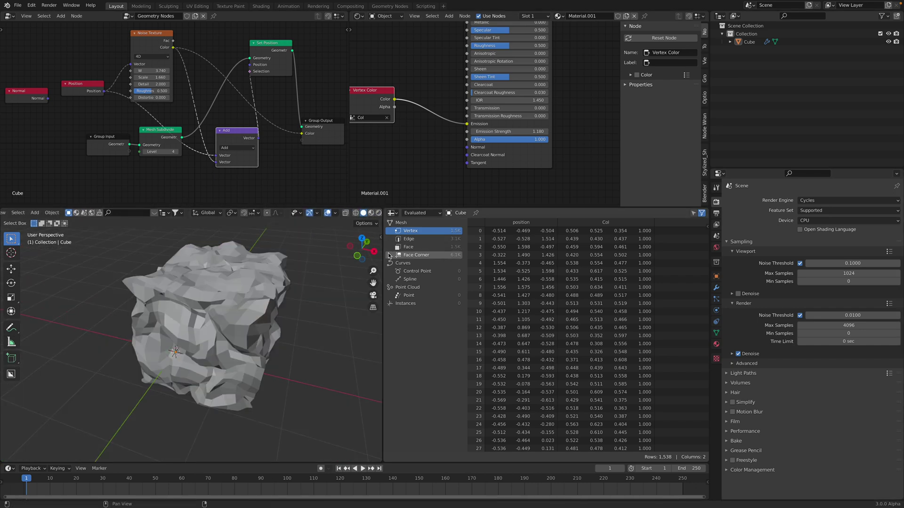
pyautogui.moveTo(382, 254); pyautogui.dragTo(431, 257)
pyautogui.scroll(-2, 323, 267)
pyautogui.hotkey('ctrl', 's')
# Set the Noise Texture's W to 16.740 and save the file
pyautogui.moveTo(161, 93); pyautogui.dragTo(178, 106, button='middle')
pyautogui.moveTo(169, 84); pyautogui.dragTo(339, 84)
pyautogui.moveTo(202, 85); pyautogui.dragTo(211, 85)
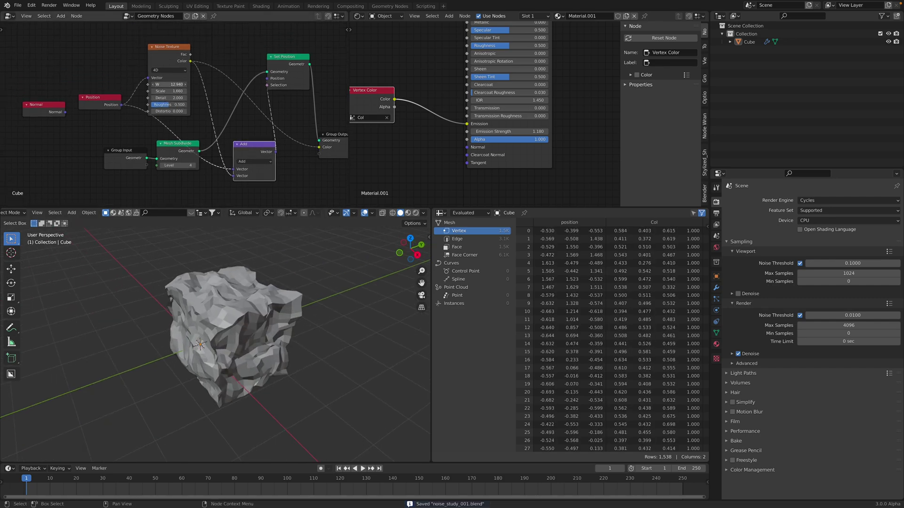
pyautogui.moveTo(212, 85)
pyautogui.mouseDown()
pyautogui.moveTo(242, 86)
pyautogui.moveTo(230, 85)
pyautogui.mouseUp()
pyautogui.hotkey('ctrl', 's')
# Reposition the Noise Texture and Normal nodes and widen the geometry node editor against the Shader Editor
pyautogui.moveTo(170, 46); pyautogui.dragTo(160, 29)
pyautogui.moveTo(63, 100); pyautogui.dragTo(87, 102, button='middle')
pyautogui.moveTo(68, 114); pyautogui.dragTo(89, 133)
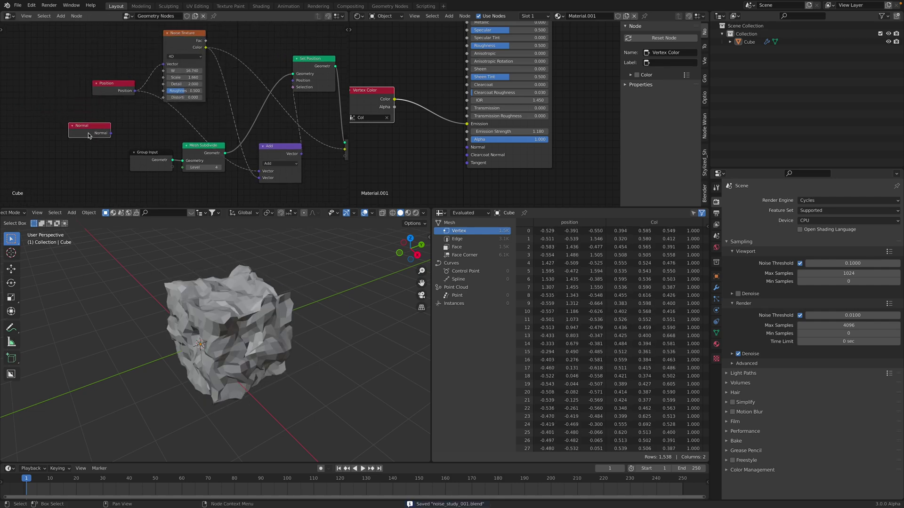
pyautogui.scroll(1, 105, 136)
pyautogui.scroll(1, 353, 128)
pyautogui.moveTo(348, 127); pyautogui.dragTo(497, 126)
pyautogui.scroll(-1, 335, 115)
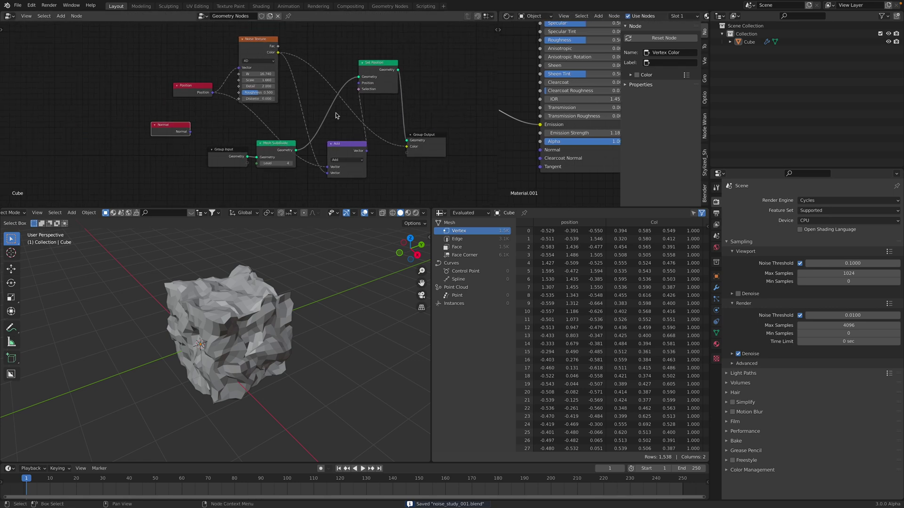
# Rearrange the Group Output, Set Position and Mesh Subdivide nodes along the geometry chain
pyautogui.moveTo(335, 114); pyautogui.dragTo(268, 130, button='middle')
pyautogui.moveTo(356, 146); pyautogui.dragTo(412, 158)
pyautogui.moveTo(323, 77); pyautogui.dragTo(327, 117)
pyautogui.moveTo(316, 147); pyautogui.dragTo(310, 92, button='middle')
pyautogui.moveTo(313, 59); pyautogui.dragTo(315, 84)
pyautogui.moveTo(325, 153); pyautogui.dragTo(315, 194, button='middle')
pyautogui.scroll(1, 313, 183)
pyautogui.moveTo(306, 129); pyautogui.dragTo(322, 72)
pyautogui.moveTo(186, 156); pyautogui.dragTo(247, 104)
pyautogui.moveTo(223, 167); pyautogui.dragTo(209, 171, button='middle')
pyautogui.scroll(1, 208, 171)
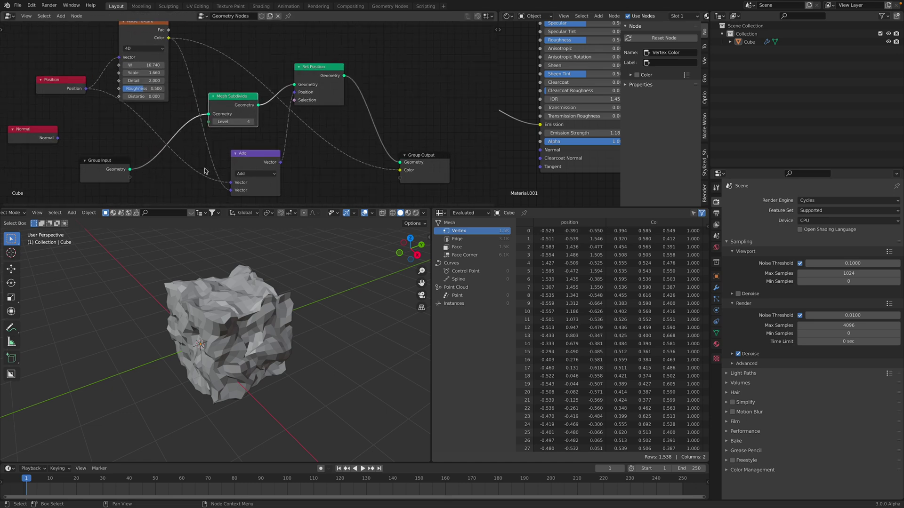
# Move the Add node above the geometry chain and shift the Noise Texture node slightly
pyautogui.click(114, 172)
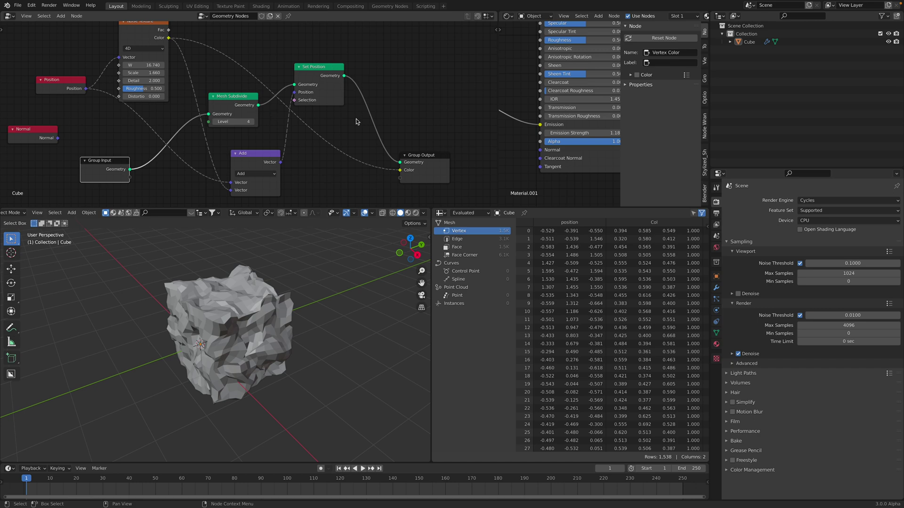
pyautogui.moveTo(256, 159); pyautogui.dragTo(270, 31)
pyautogui.click(411, 156)
pyautogui.moveTo(154, 46); pyautogui.dragTo(161, 57)
pyautogui.moveTo(298, 206); pyautogui.dragTo(306, 189, button='middle')
pyautogui.moveTo(311, 278); pyautogui.dragTo(326, 275, button='middle')
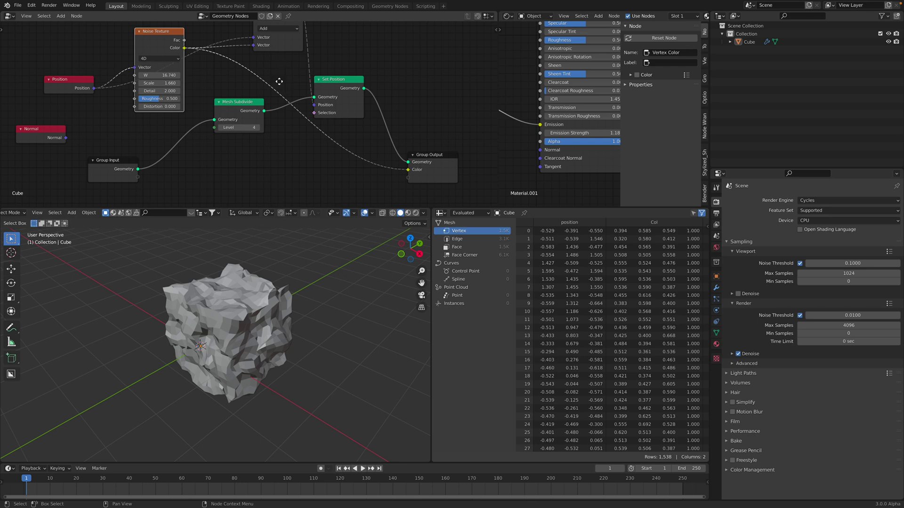
# Space the Set Position and Group Output nodes further along the geometry chain
pyautogui.moveTo(279, 81); pyautogui.dragTo(279, 114, button='middle')
pyautogui.moveTo(332, 114); pyautogui.dragTo(352, 103)
pyautogui.moveTo(408, 164); pyautogui.dragTo(400, 134, button='middle')
pyautogui.moveTo(423, 166); pyautogui.dragTo(432, 156)
pyautogui.moveTo(352, 78); pyautogui.dragTo(351, 96, button='middle')
pyautogui.moveTo(351, 97); pyautogui.dragTo(347, 97)
# Rearrange the Add, Noise Texture and Position nodes so Position sits above the noise, and save the file
pyautogui.moveTo(267, 32); pyautogui.dragTo(255, 39)
pyautogui.moveTo(144, 58); pyautogui.dragTo(130, 73)
pyautogui.moveTo(57, 100); pyautogui.dragTo(38, 44)
pyautogui.click(124, 74)
pyautogui.moveTo(123, 74); pyautogui.dragTo(95, 75)
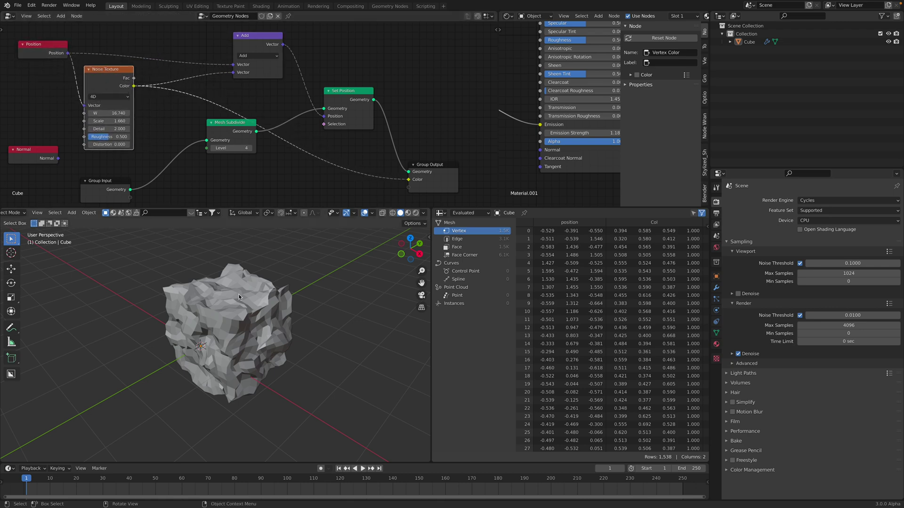
pyautogui.moveTo(95, 75); pyautogui.dragTo(127, 70, button='middle')
pyautogui.moveTo(80, 143); pyautogui.dragTo(77, 121)
pyautogui.hotkey('ctrl', 's')
# Adjust the Position and Add nodes and place the Normal node above Position
pyautogui.moveTo(76, 121); pyautogui.dragTo(72, 143, button='middle')
pyautogui.moveTo(79, 59); pyautogui.dragTo(49, 46)
pyautogui.moveTo(277, 56); pyautogui.dragTo(268, 72)
pyautogui.moveTo(269, 71); pyautogui.dragTo(263, 108, button='middle')
pyautogui.moveTo(61, 181); pyautogui.dragTo(295, 39)
pyautogui.moveTo(49, 84)
pyautogui.mouseDown()
pyautogui.moveTo(92, 75)
pyautogui.moveTo(57, 80)
pyautogui.mouseUp()
pyautogui.moveTo(287, 39); pyautogui.dragTo(55, 41)
# Duplicate the Add node above the original and feed it Position and Normal
pyautogui.hotkey('shift', 'd')
pyautogui.click(263, 6)
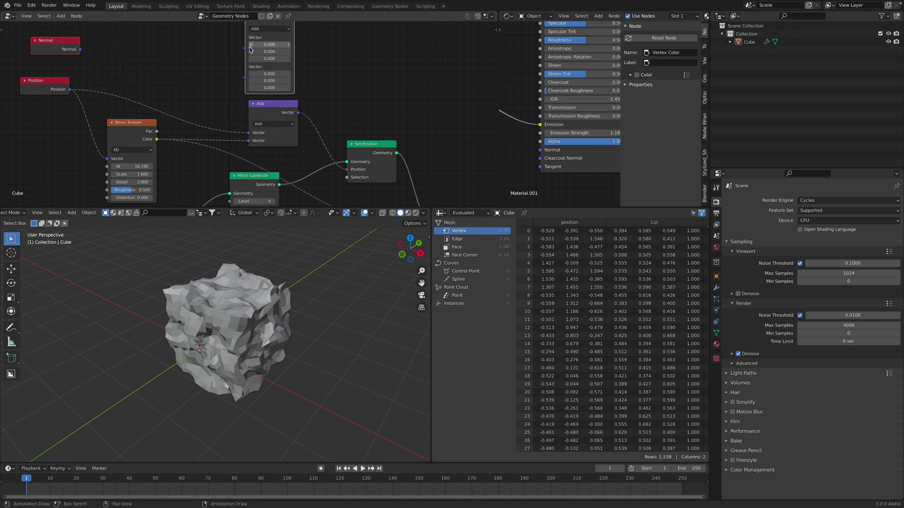
pyautogui.moveTo(83, 92); pyautogui.dragTo(79, 91)
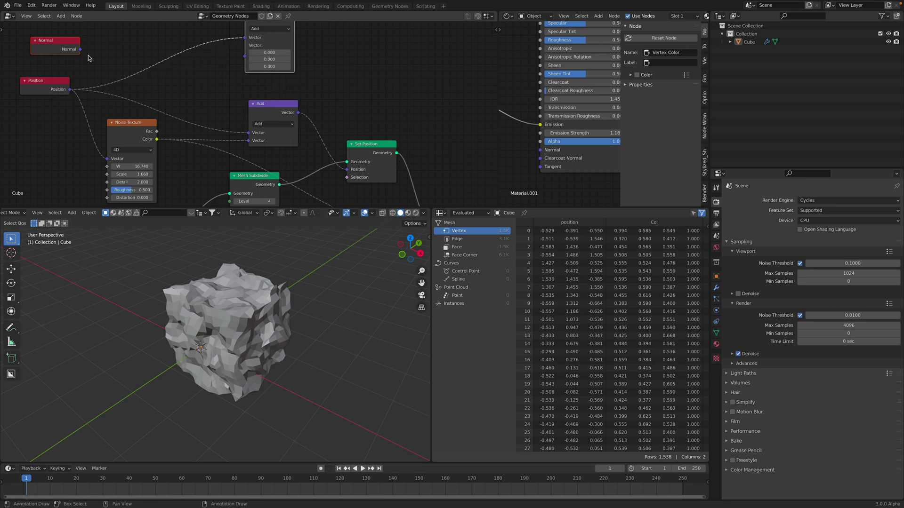
pyautogui.moveTo(80, 49); pyautogui.dragTo(245, 56)
# Move Set Position away from the lower Add node and shift the upper Add node closer to Normal
pyautogui.moveTo(290, 62); pyautogui.dragTo(255, 77, button='middle')
pyautogui.moveTo(350, 160); pyautogui.dragTo(361, 150)
pyautogui.moveTo(361, 149); pyautogui.dragTo(399, 150, button='middle')
pyautogui.moveTo(341, 94); pyautogui.dragTo(340, 97, button='middle')
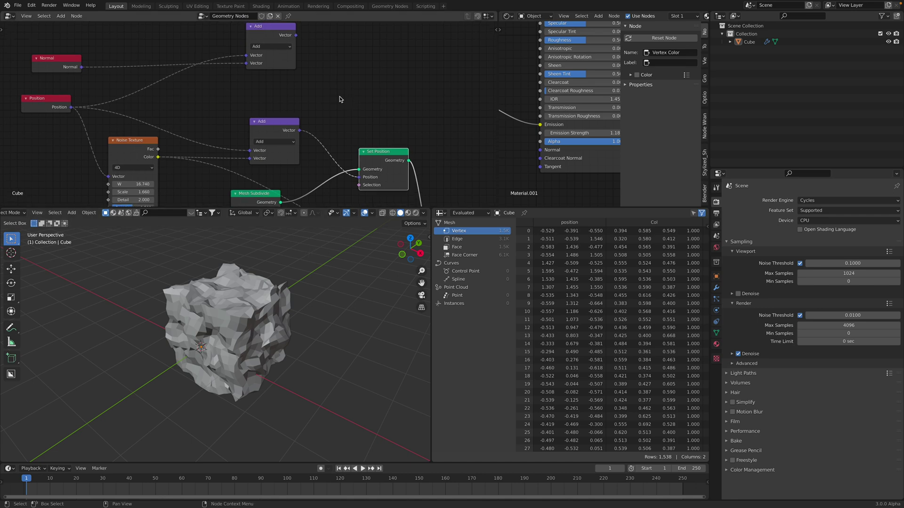
pyautogui.moveTo(271, 35); pyautogui.dragTo(327, 103)
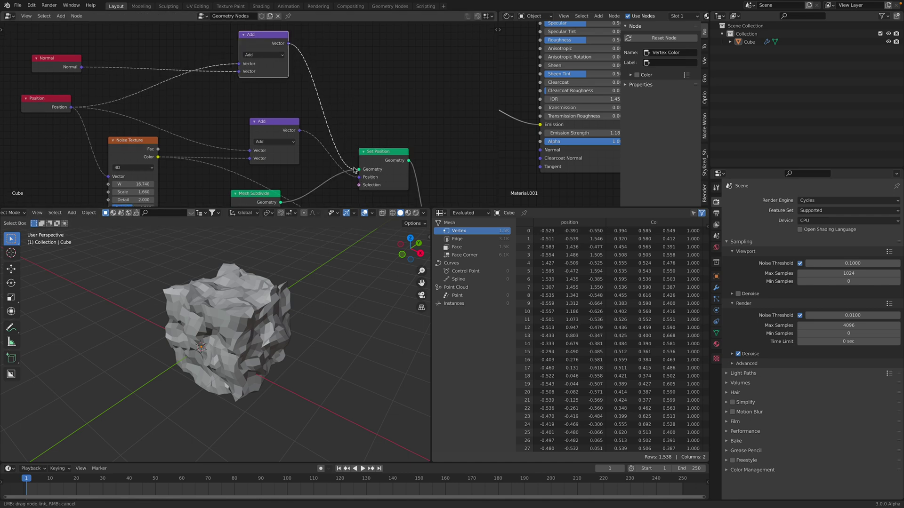
pyautogui.moveTo(325, 112); pyautogui.dragTo(324, 112)
pyautogui.moveTo(280, 47); pyautogui.dragTo(248, 45)
pyautogui.hotkey('shift', 'a')
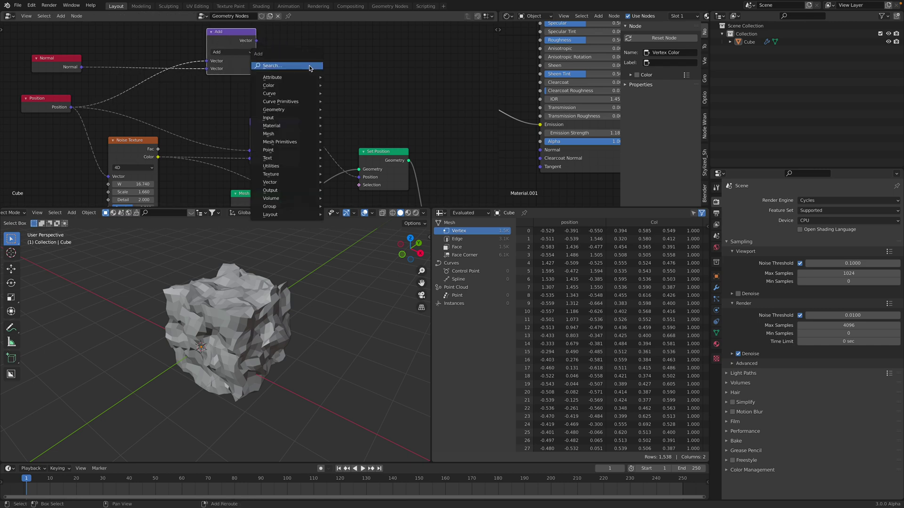
pyautogui.click(309, 66)
pyautogui.press('Escape')
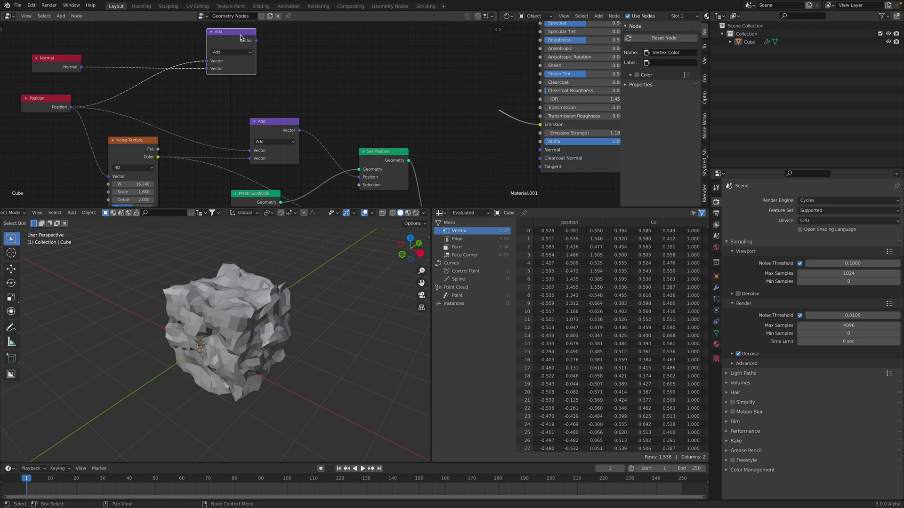
# Duplicate the upper Add node as a Multiply node fed by the Noise Texture's Fac
pyautogui.hotkey('shift', 'd')
pyautogui.click(297, 48)
pyautogui.moveTo(170, 149); pyautogui.dragTo(171, 147)
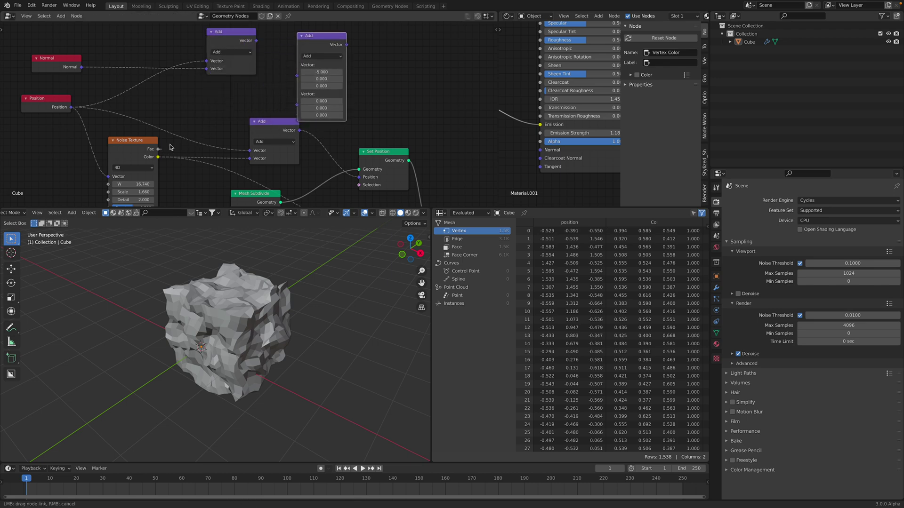
pyautogui.moveTo(295, 78); pyautogui.dragTo(297, 76)
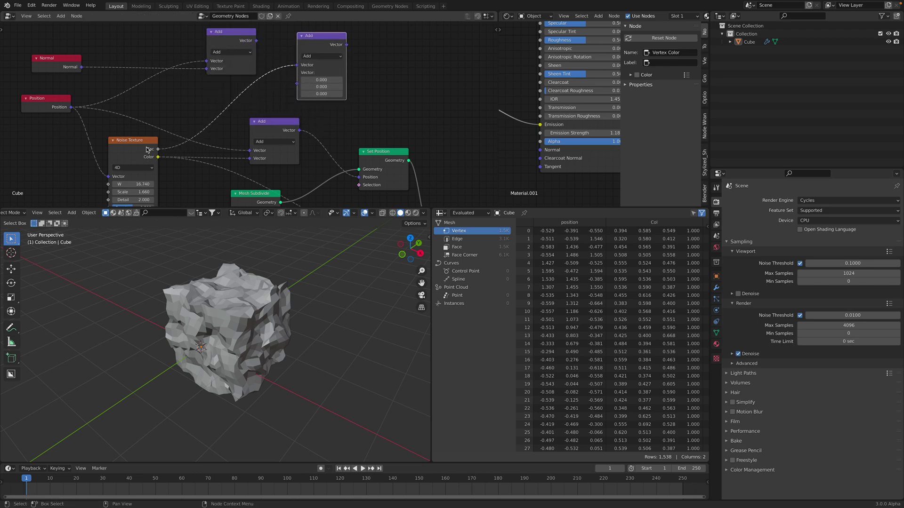
pyautogui.click(321, 57)
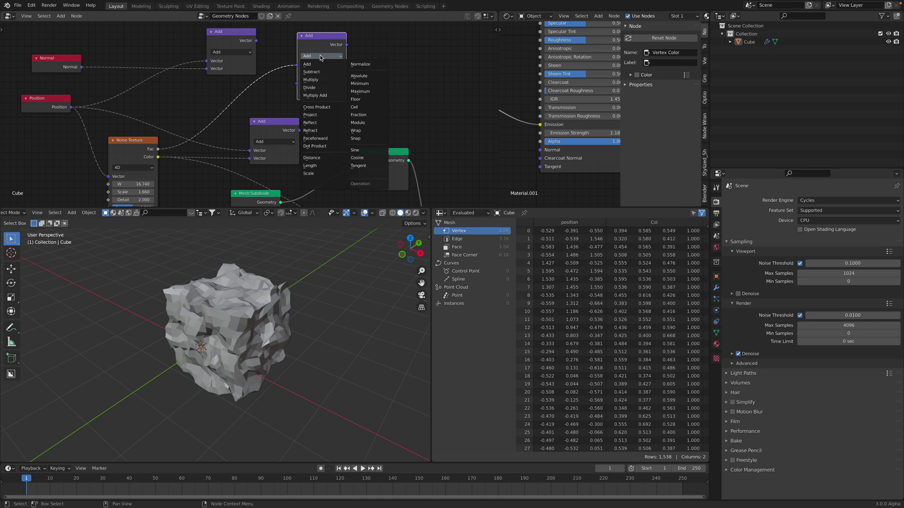
pyautogui.click(311, 80)
# Link the upper Add node's output to the Multiply node's first vector, with the noise Fac as the second
pyautogui.click(256, 41)
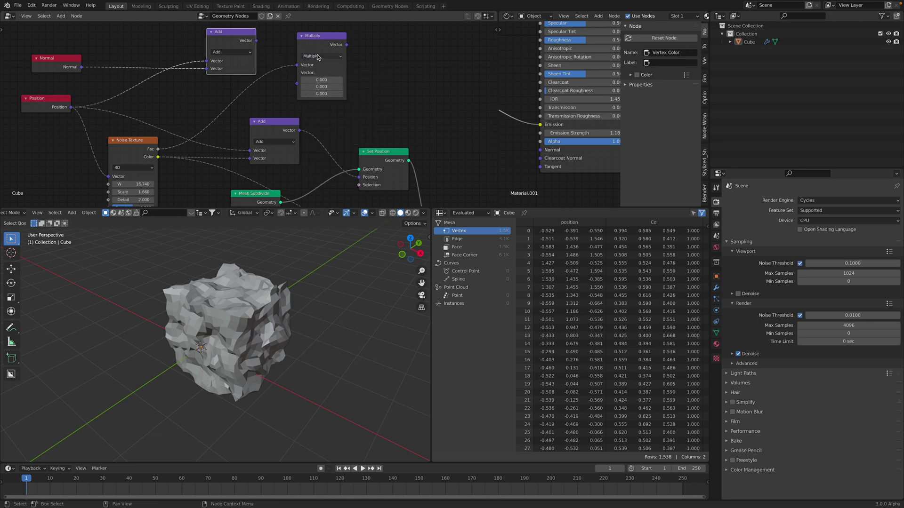
pyautogui.moveTo(317, 57); pyautogui.dragTo(325, 58)
pyautogui.moveTo(256, 40); pyautogui.dragTo(302, 66)
# Link the Multiply output to Set Position's Position, save the file, and nudge the Multiply node aside
pyautogui.click(346, 49)
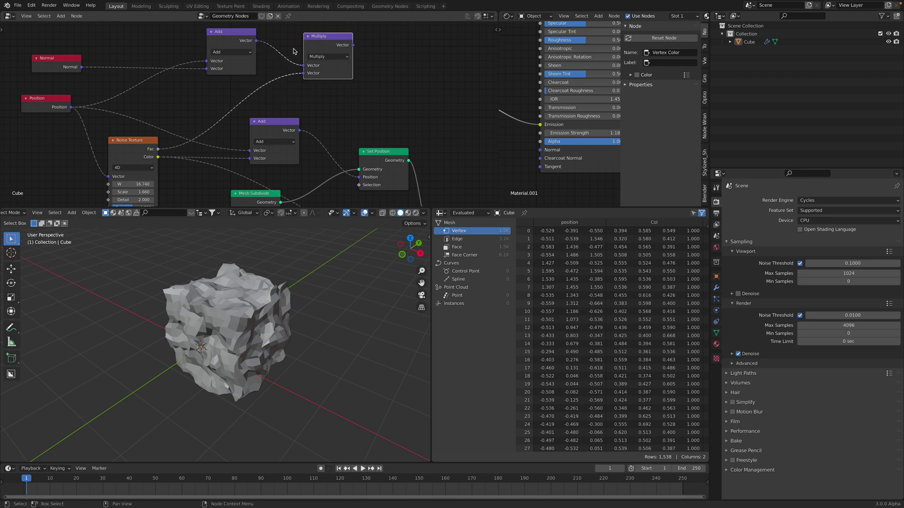
pyautogui.moveTo(353, 44); pyautogui.dragTo(362, 91)
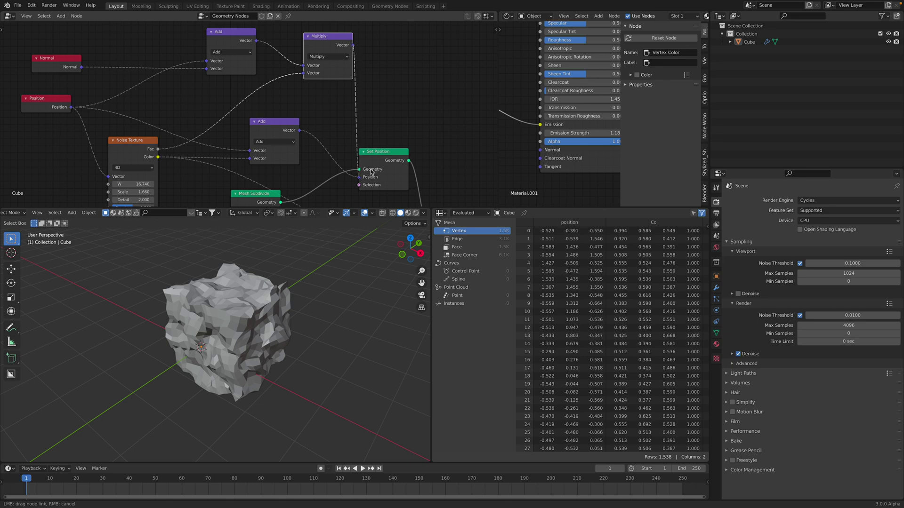
pyautogui.moveTo(372, 172); pyautogui.dragTo(370, 177)
pyautogui.moveTo(324, 247); pyautogui.dragTo(310, 255, button='middle')
pyautogui.hotkey('ctrl', 's')
pyautogui.moveTo(222, 282); pyautogui.dragTo(239, 294, button='middle')
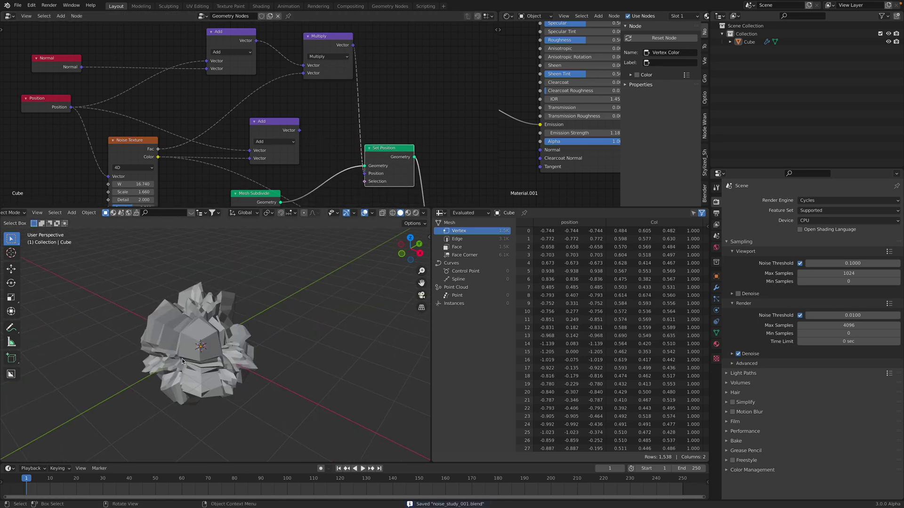
pyautogui.moveTo(330, 75); pyautogui.dragTo(351, 71)
pyautogui.hotkey('shift', 'a')
pyautogui.press('s')
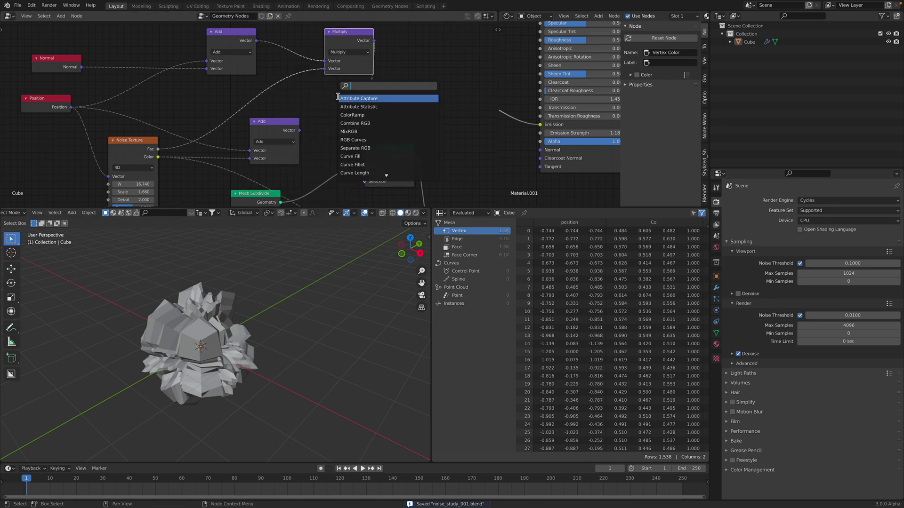
pyautogui.press('Escape')
# Insert a duplicate Multiply node before Set Position with all three factors at 1.060, and save the file
pyautogui.hotkey('shift', 'd')
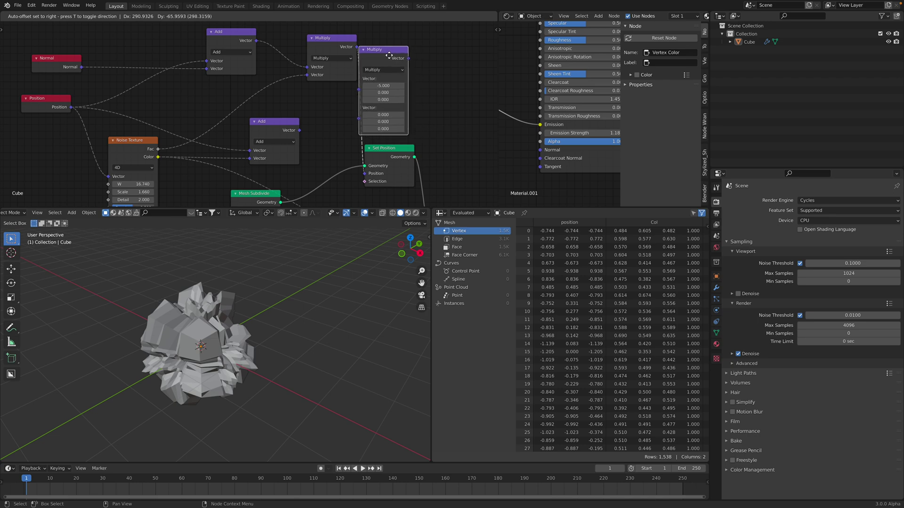
pyautogui.click(408, 55)
pyautogui.keyDown('shift'); pyautogui.moveTo(395, 95); pyautogui.dragTo(317, 108); pyautogui.keyUp('shift')
pyautogui.hotkey('ctrl', 's')
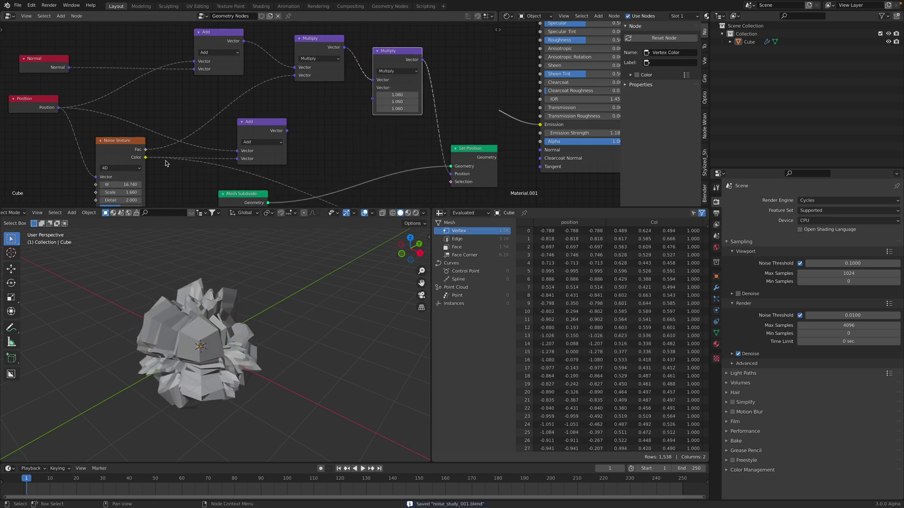
# Set the Noise Texture's W to 18.840 and its scale to 1.680, and save the file
pyautogui.moveTo(133, 182); pyautogui.dragTo(156, 159, button='middle')
pyautogui.moveTo(155, 161)
pyautogui.keyDown('shift'); pyautogui.mouseDown()
pyautogui.moveTo(221, 161)
pyautogui.moveTo(150, 169)
pyautogui.mouseUp(); pyautogui.keyUp('shift')
pyautogui.moveTo(282, 348)
pyautogui.mouseDown(button='middle')
pyautogui.moveTo(296, 317)
pyautogui.moveTo(287, 349)
pyautogui.mouseUp(button='middle')
pyautogui.moveTo(144, 118); pyautogui.dragTo(140, 122)
pyautogui.moveTo(141, 172)
pyautogui.mouseDown()
pyautogui.moveTo(123, 172)
pyautogui.moveTo(142, 172)
pyautogui.mouseUp()
pyautogui.moveTo(260, 295); pyautogui.dragTo(240, 302, button='middle')
pyautogui.hotkey('ctrl', 's')
# Tidy the layout of the Normal, upper Add and two Multiply nodes
pyautogui.moveTo(263, 238); pyautogui.dragTo(235, 250, button='middle')
pyautogui.moveTo(273, 66); pyautogui.dragTo(201, 74, button='middle')
pyautogui.moveTo(284, 94); pyautogui.dragTo(285, 110, button='middle')
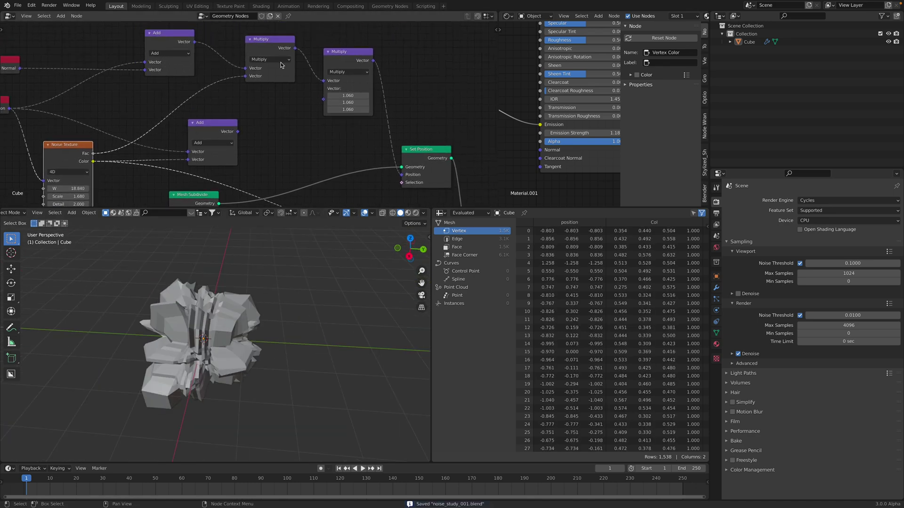
pyautogui.moveTo(279, 49); pyautogui.dragTo(267, 51)
pyautogui.moveTo(166, 47); pyautogui.dragTo(148, 44)
pyautogui.moveTo(74, 80); pyautogui.dragTo(148, 87, button='middle')
pyautogui.moveTo(81, 65); pyautogui.dragTo(81, 43)
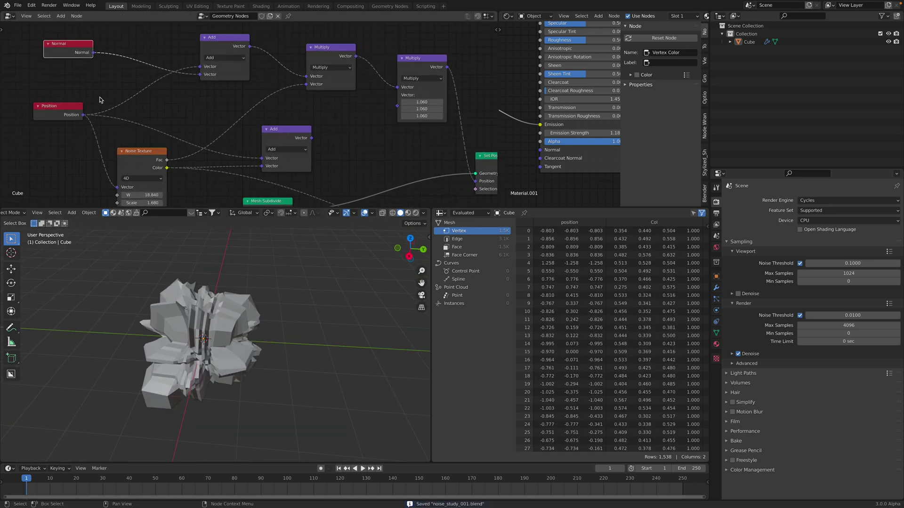
pyautogui.moveTo(101, 98); pyautogui.dragTo(57, 96, button='middle')
pyautogui.moveTo(378, 69); pyautogui.dragTo(346, 59)
pyautogui.moveTo(362, 126); pyautogui.dragTo(343, 103, button='middle')
# Link the lower Add node's output to Set Position's Position, save the file, and select the cube
pyautogui.moveTo(247, 113); pyautogui.dragTo(411, 156)
pyautogui.moveTo(357, 254); pyautogui.dragTo(239, 337, button='middle')
pyautogui.hotkey('ctrl', 's')
pyautogui.click(245, 314)
# Move the Group Output node further from Set Position and inspect the displaced cube up close
pyautogui.moveTo(494, 200); pyautogui.dragTo(395, 117, button='middle')
pyautogui.moveTo(394, 139); pyautogui.dragTo(415, 113)
pyautogui.moveTo(257, 296); pyautogui.dragTo(212, 301, button='middle')
pyautogui.scroll(3, 278, 304)
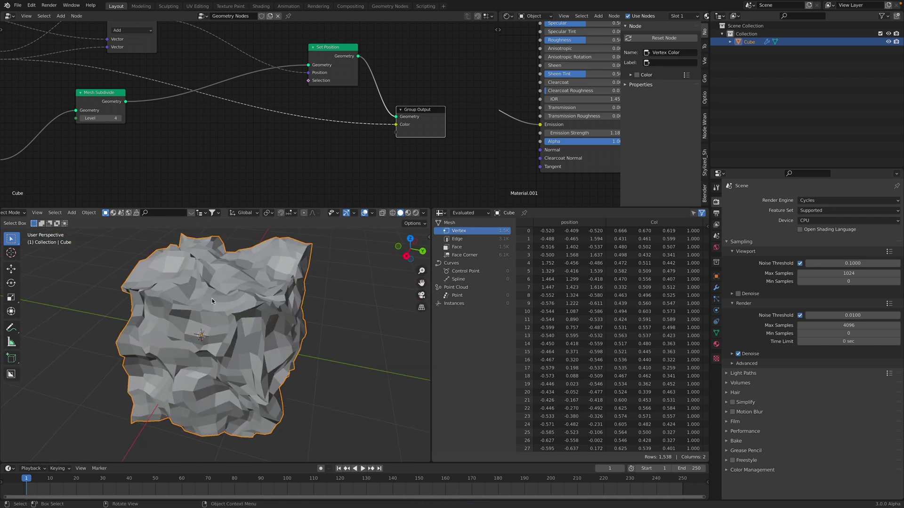
pyautogui.scroll(-1, 243, 155)
pyautogui.moveTo(243, 155); pyautogui.dragTo(183, 165, button='middle')
pyautogui.moveTo(356, 118); pyautogui.dragTo(402, 105)
pyautogui.moveTo(362, 133); pyautogui.dragTo(328, 136, button='middle')
# Show the cube's modifier properties and expand the geometry node editor over the Shader Editor
pyautogui.click(715, 287)
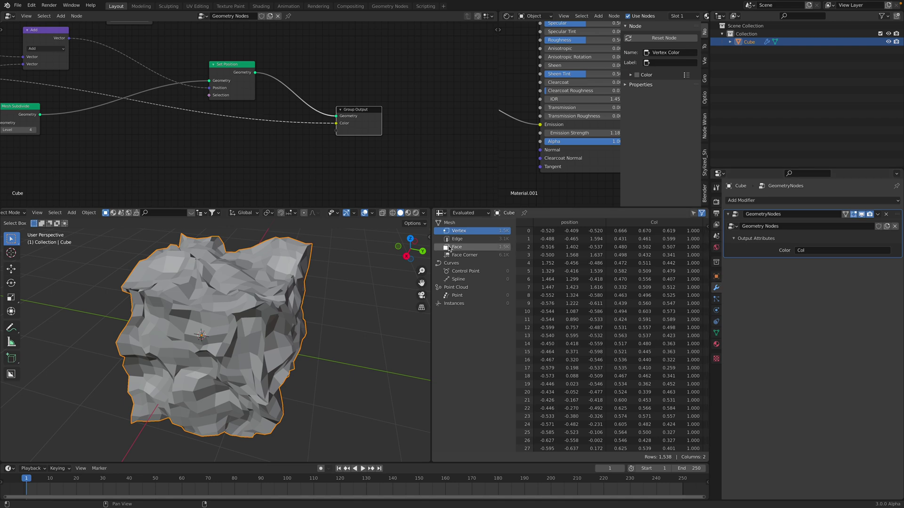
pyautogui.moveTo(486, 110); pyautogui.dragTo(462, 123, button='middle')
pyautogui.moveTo(496, 14); pyautogui.dragTo(607, 86)
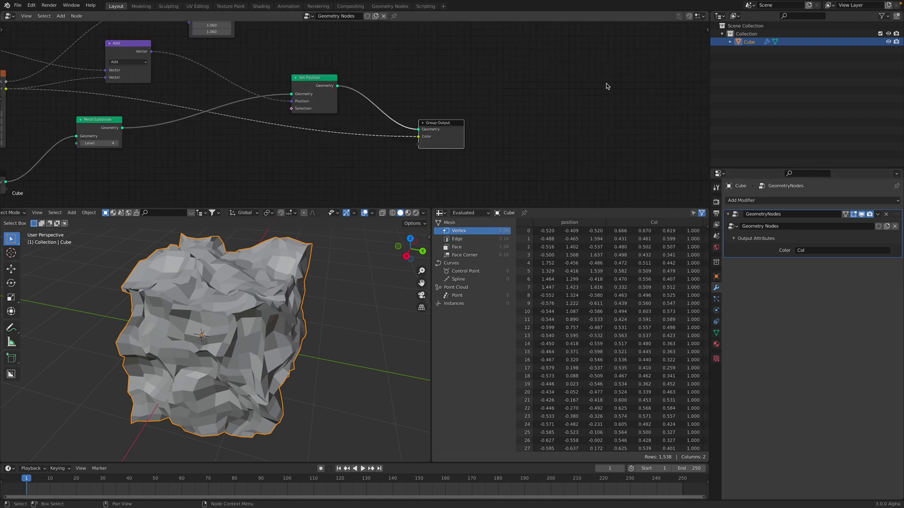
# Add a new output to the node group and set its type to Boolean
pyautogui.moveTo(562, 119); pyautogui.dragTo(515, 113, button='middle')
pyautogui.scroll(4, 514, 113)
pyautogui.scroll(2, 490, 116)
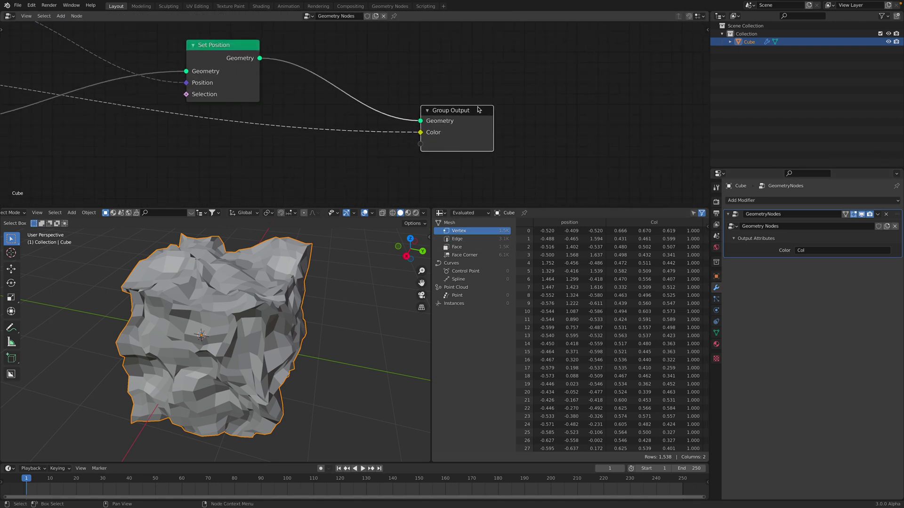
pyautogui.click(708, 30)
pyautogui.scroll(-2, 705, 68)
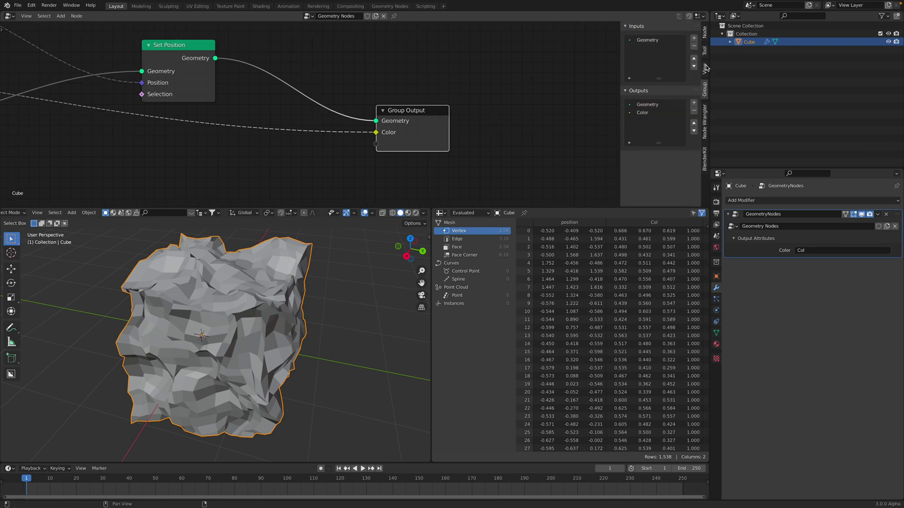
pyautogui.click(694, 102)
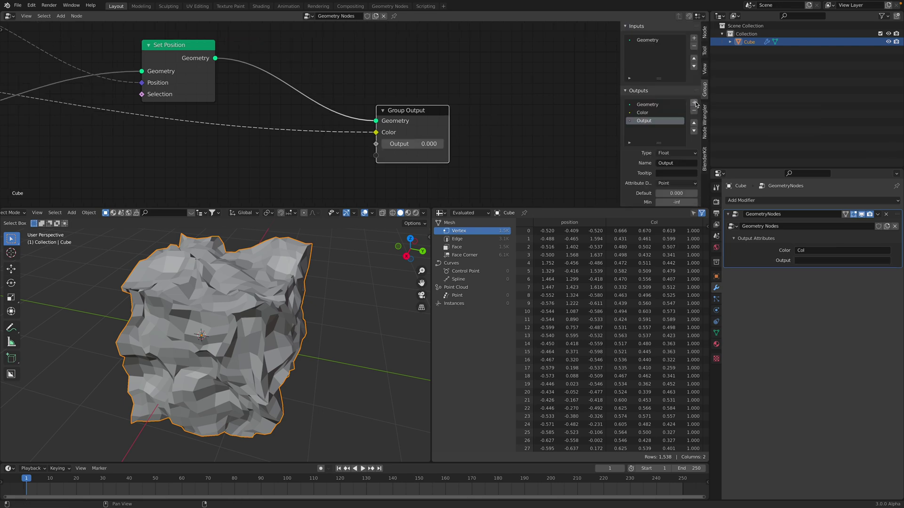
pyautogui.scroll(-1, 663, 178)
pyautogui.click(676, 175)
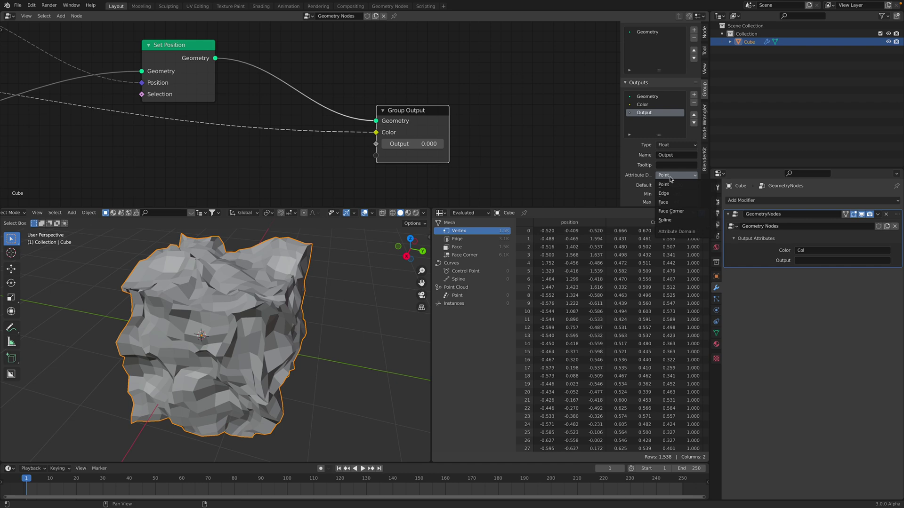
pyautogui.click(673, 145)
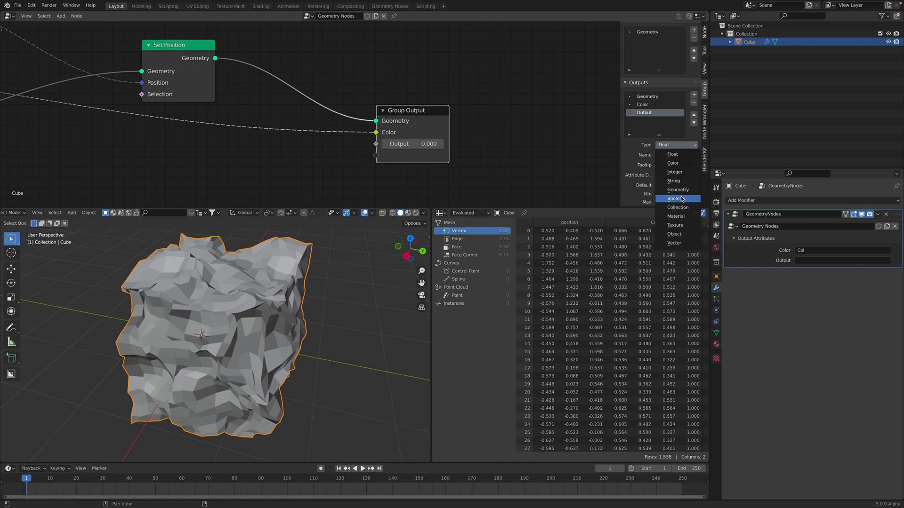
pyautogui.click(680, 198)
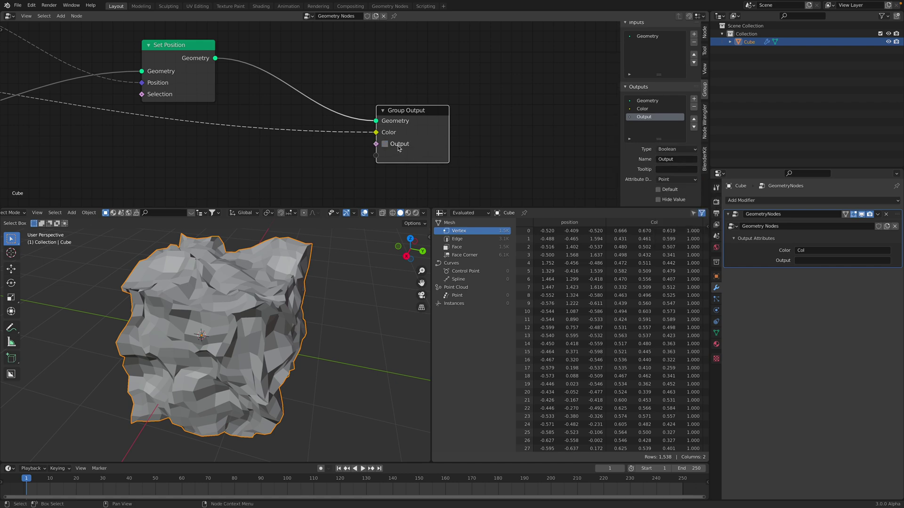
# Name the modifier's Output attribute smooth_shade, enable the Output value on the Group Output node, and save the file
pyautogui.click(819, 262)
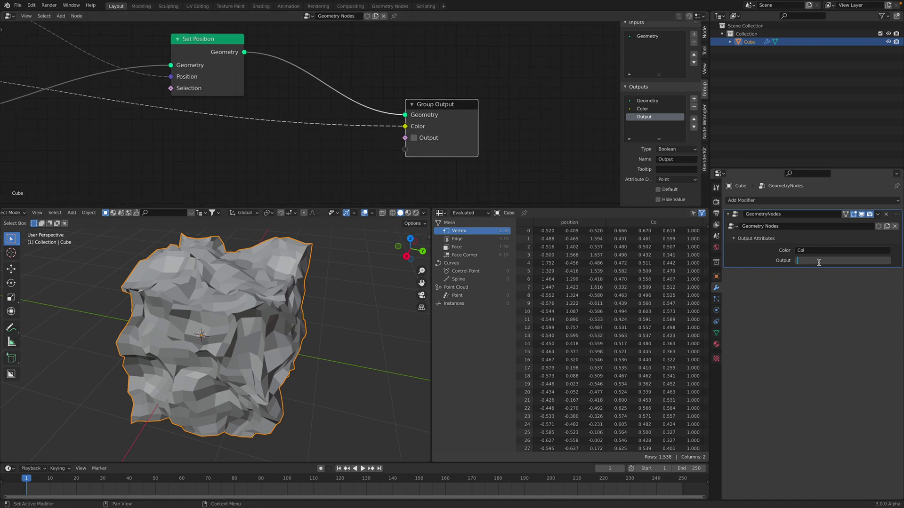
pyautogui.press('Escape')
pyautogui.hotkey('ctrl', 's')
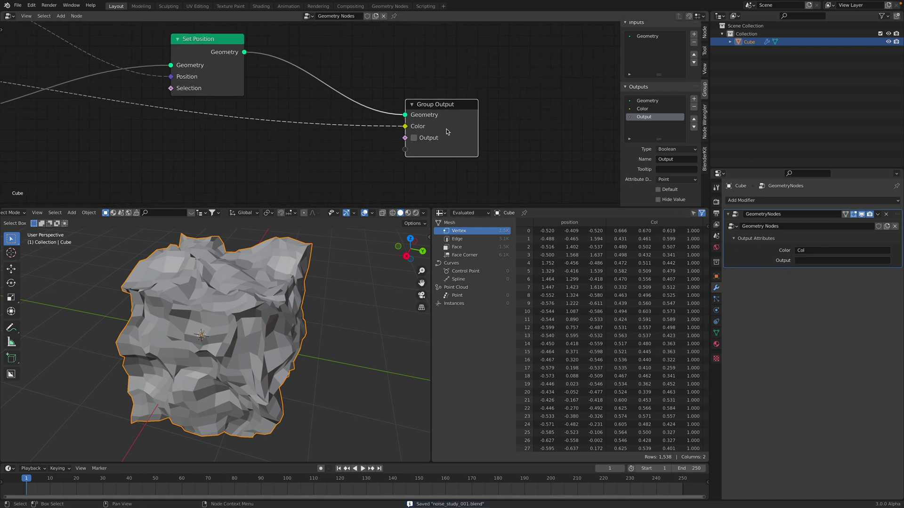
pyautogui.click(814, 262)
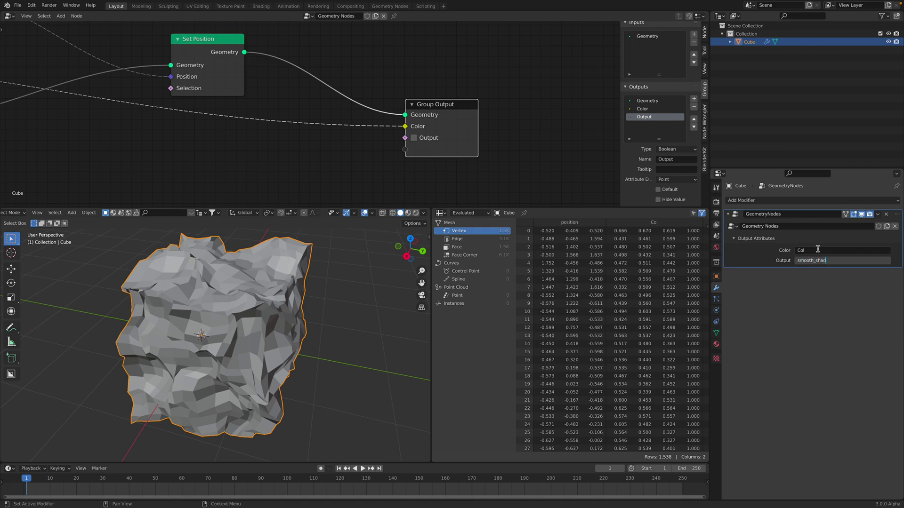
pyautogui.press('Return')
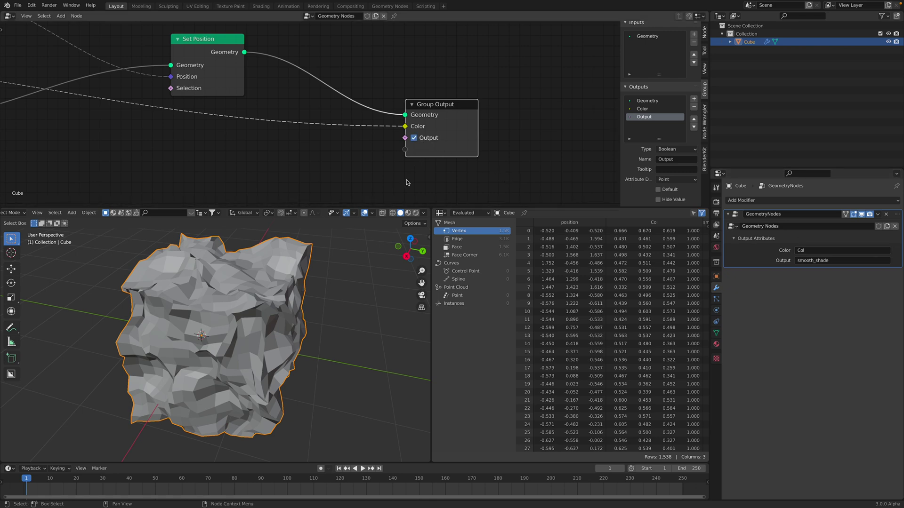
pyautogui.click(407, 212)
pyautogui.click(400, 213)
pyautogui.moveTo(346, 268); pyautogui.dragTo(346, 268, button='middle')
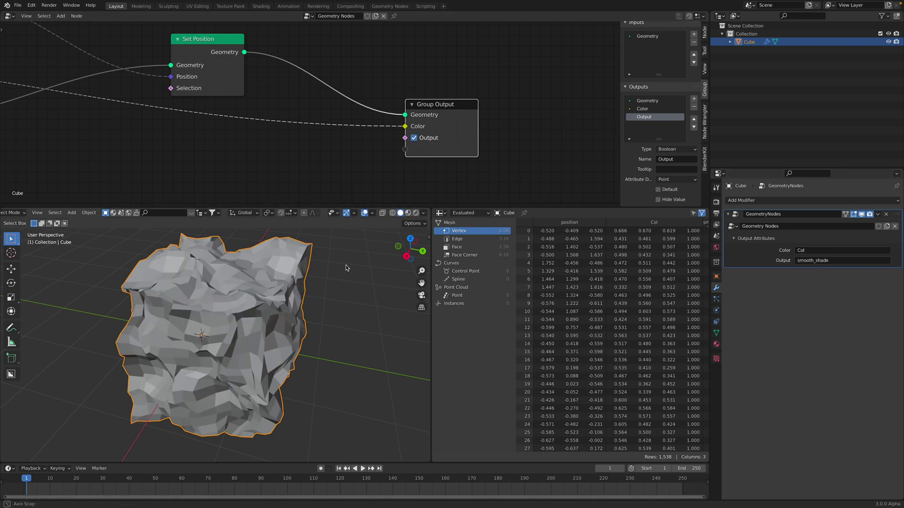
pyautogui.hotkey('ctrl', 's')
# Widen the spreadsheet to examine the smooth_shade column, view the cube from another side, and restore the viewport width
pyautogui.moveTo(431, 276); pyautogui.dragTo(358, 276)
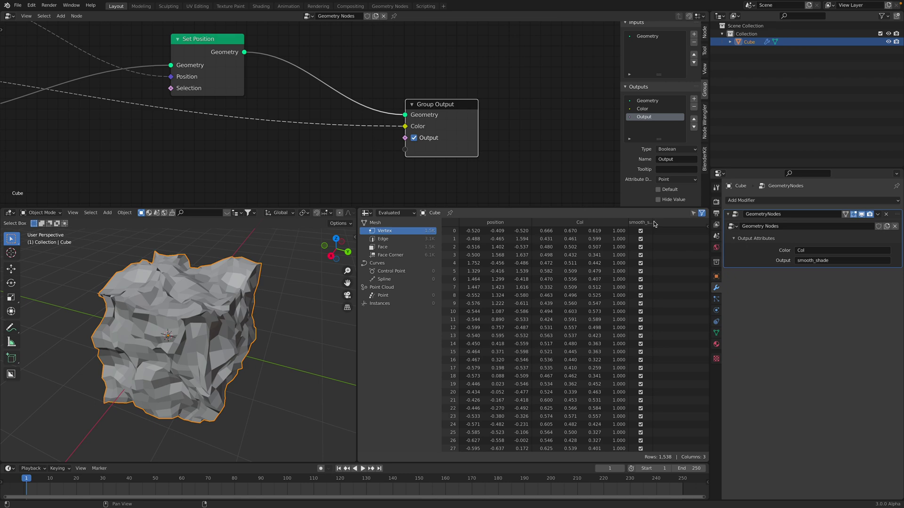
pyautogui.click(429, 142)
pyautogui.moveTo(198, 306); pyautogui.dragTo(230, 286, button='middle')
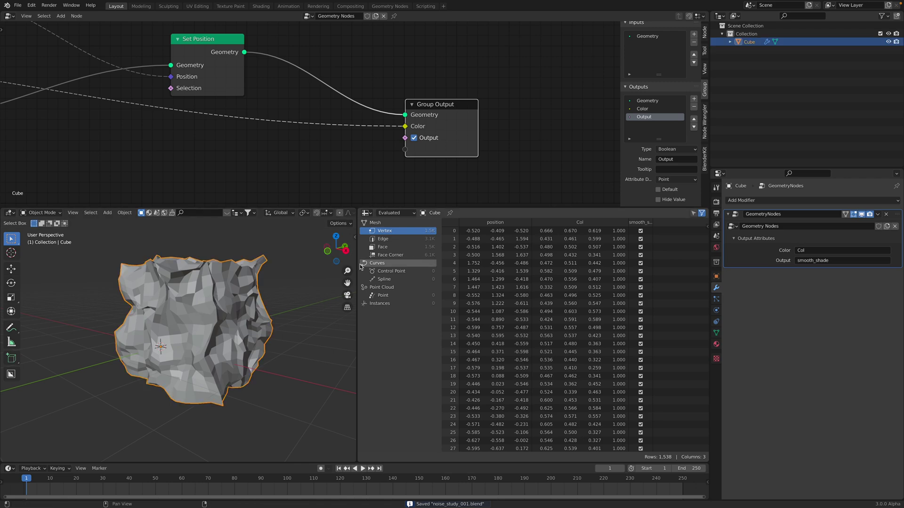
pyautogui.moveTo(360, 266); pyautogui.dragTo(437, 267)
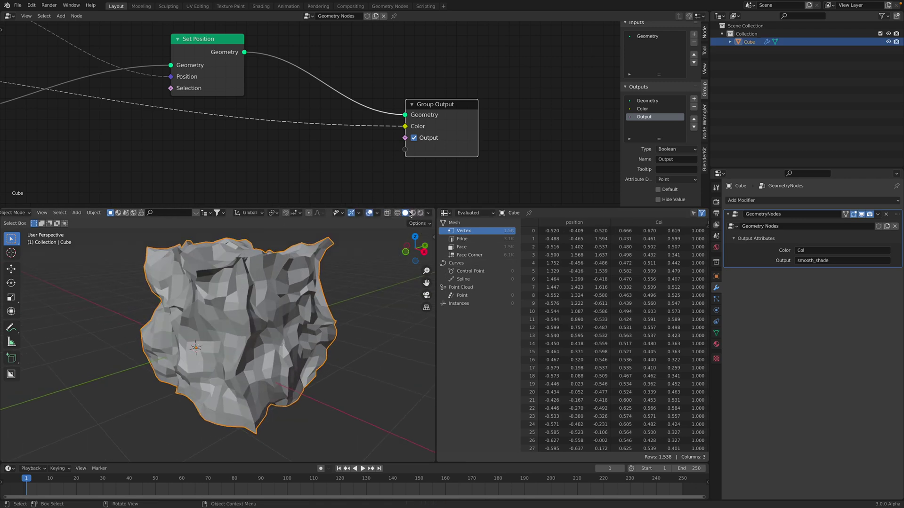
# Check the cube in Material Preview and Rendered shading, return to Solid shading, and save the file
pyautogui.click(412, 212)
pyautogui.click(420, 213)
pyautogui.moveTo(311, 273); pyautogui.dragTo(296, 286, button='middle')
pyautogui.click(405, 212)
pyautogui.press('super+s')
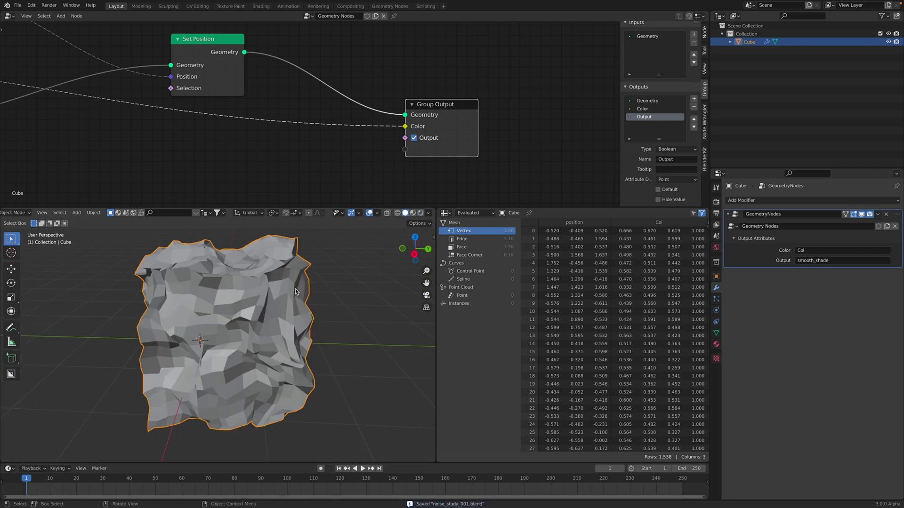
# Apply Shade Smooth to the displaced cube
pyautogui.scroll(-2, 296, 296)
pyautogui.moveTo(239, 300); pyautogui.dragTo(264, 299, button='middle')
pyautogui.rightClick(264, 298)
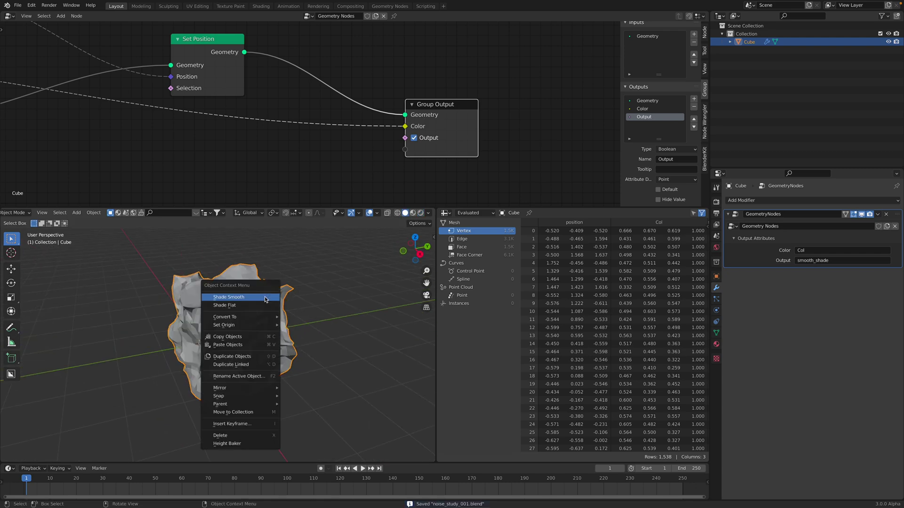
pyautogui.click(258, 297)
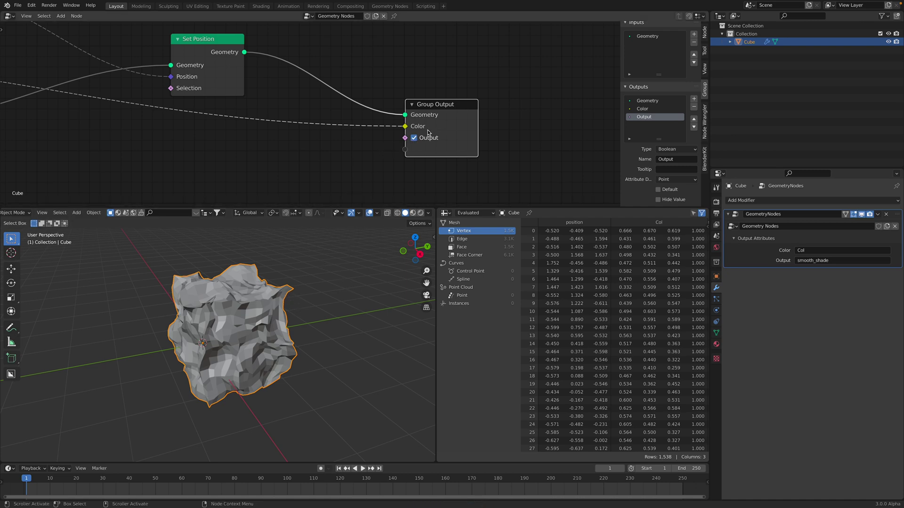
# Move the Group Output node slightly higher and save the file
pyautogui.moveTo(428, 133); pyautogui.dragTo(435, 117)
pyautogui.hotkey('ctrl', 's')
pyautogui.moveTo(329, 275); pyautogui.dragTo(316, 277, button='middle')
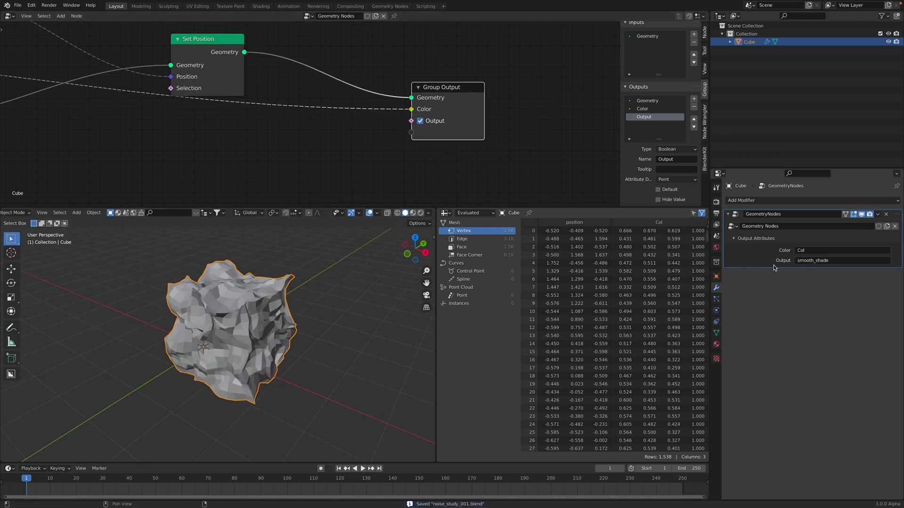
# Add an icosphere, scale it down, and place it just beside the displaced cube
pyautogui.scroll(-3, 383, 151)
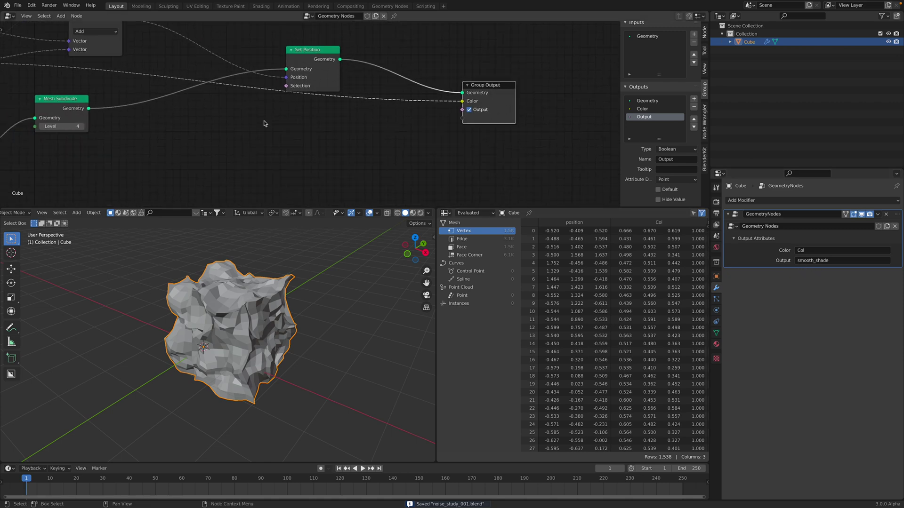
pyautogui.hotkey('shift', 'a')
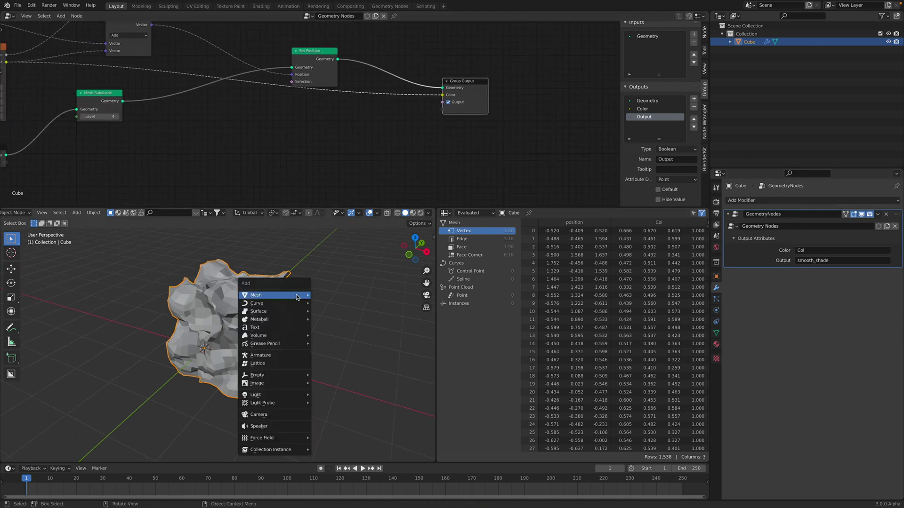
pyautogui.moveTo(297, 297)
pyautogui.click(328, 327)
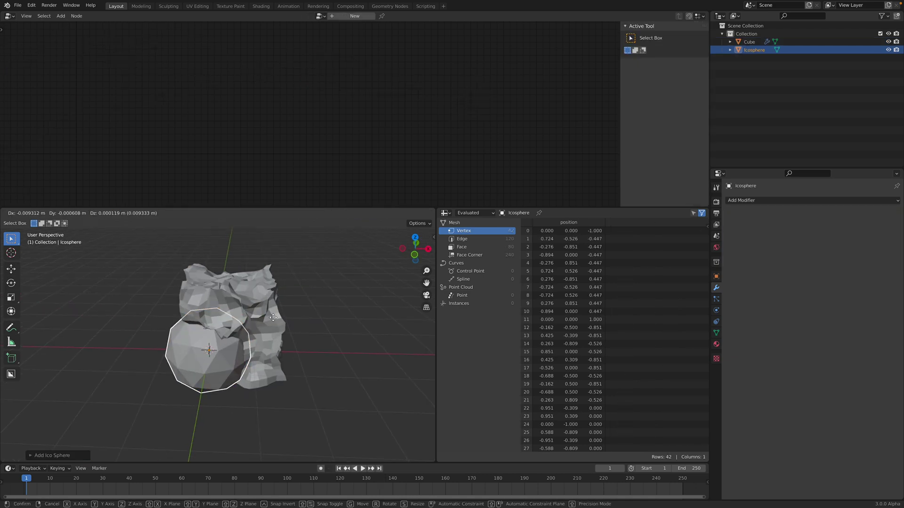
pyautogui.press('g')
pyautogui.click(251, 297)
pyautogui.press('s')
pyautogui.click(172, 311)
pyautogui.press('g')
pyautogui.click(187, 318)
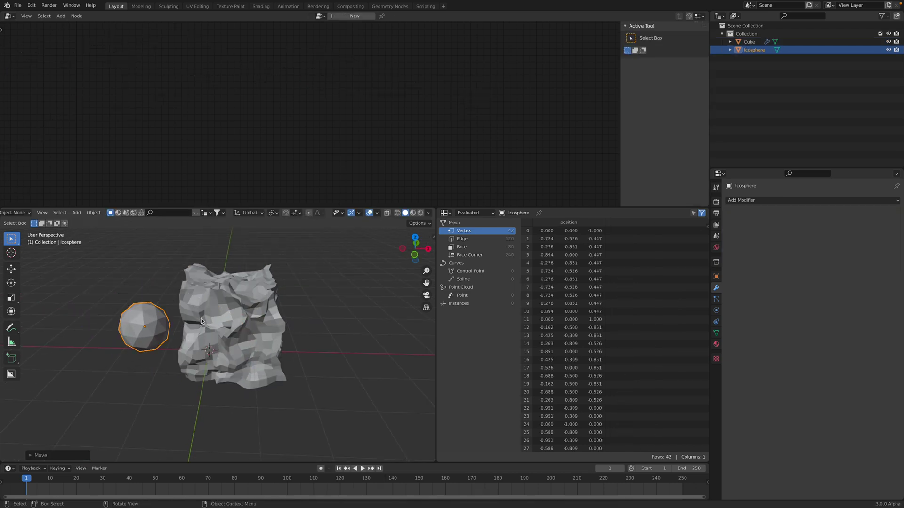
# Reselect the displaced cube and inspect it alongside the icosphere
pyautogui.scroll(2, 193, 316)
pyautogui.click(204, 313)
pyautogui.moveTo(203, 316); pyautogui.dragTo(277, 288, button='middle')
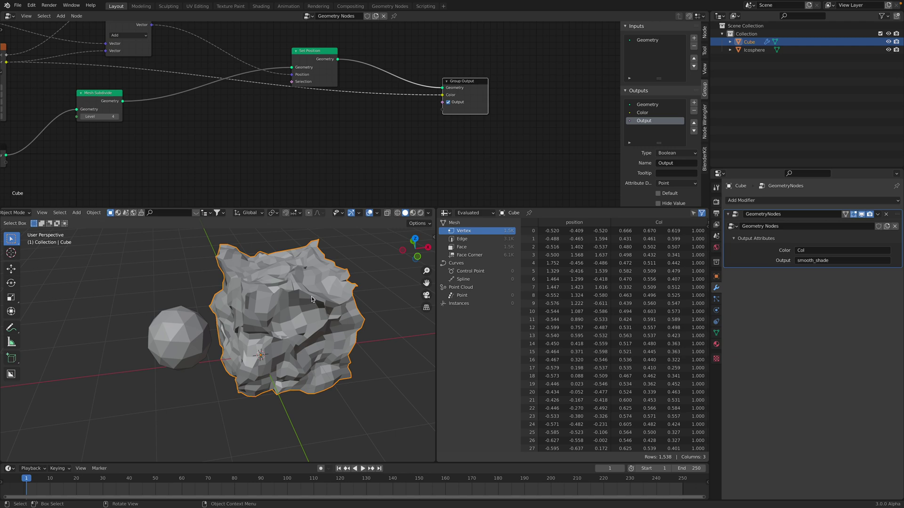
pyautogui.moveTo(358, 306); pyautogui.dragTo(264, 320, button='middle')
pyautogui.click(201, 329)
pyautogui.click(313, 290)
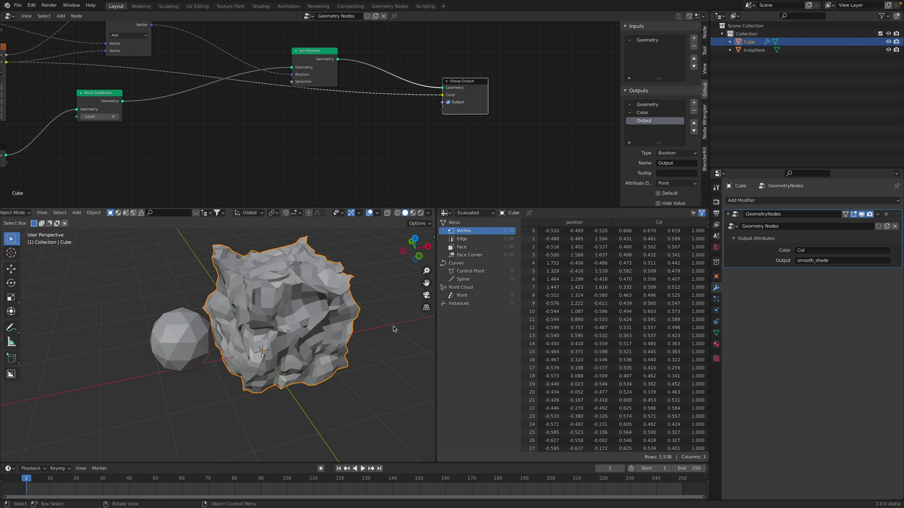
# Enable Dynamic Paint physics on the cube and add a canvas to it
pyautogui.click(717, 322)
pyautogui.click(716, 300)
pyautogui.click(716, 321)
pyautogui.click(715, 332)
pyautogui.click(715, 322)
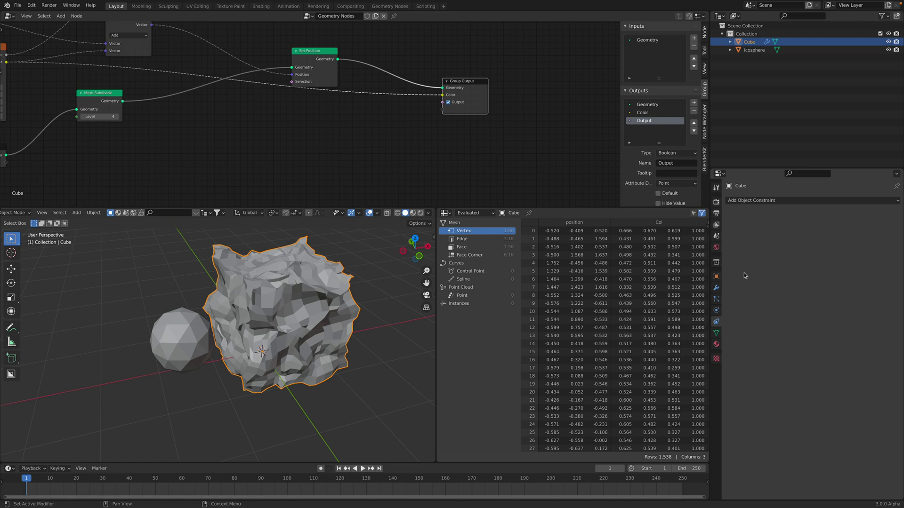
pyautogui.click(717, 299)
pyautogui.click(716, 288)
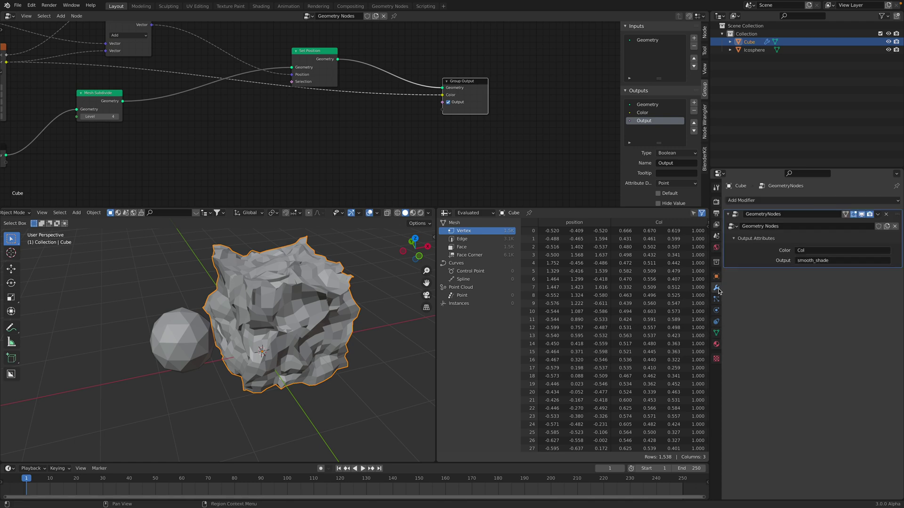
pyautogui.click(715, 310)
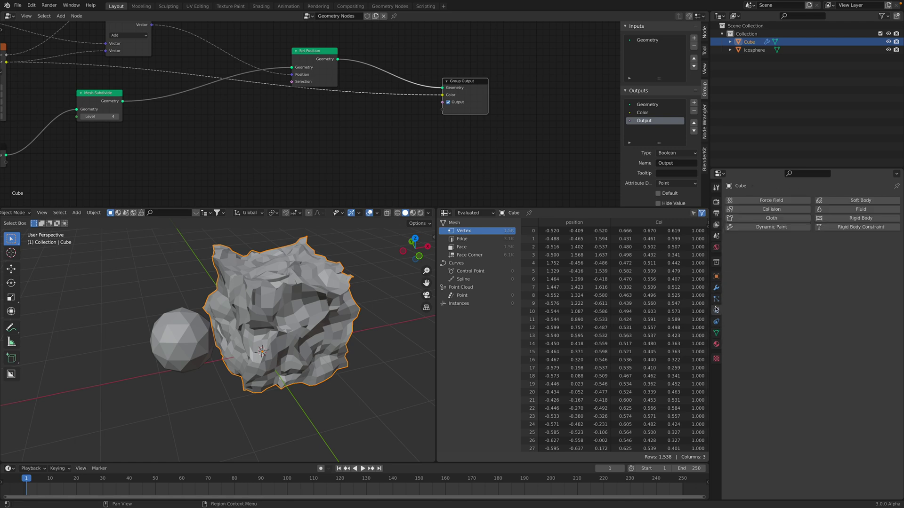
pyautogui.click(758, 228)
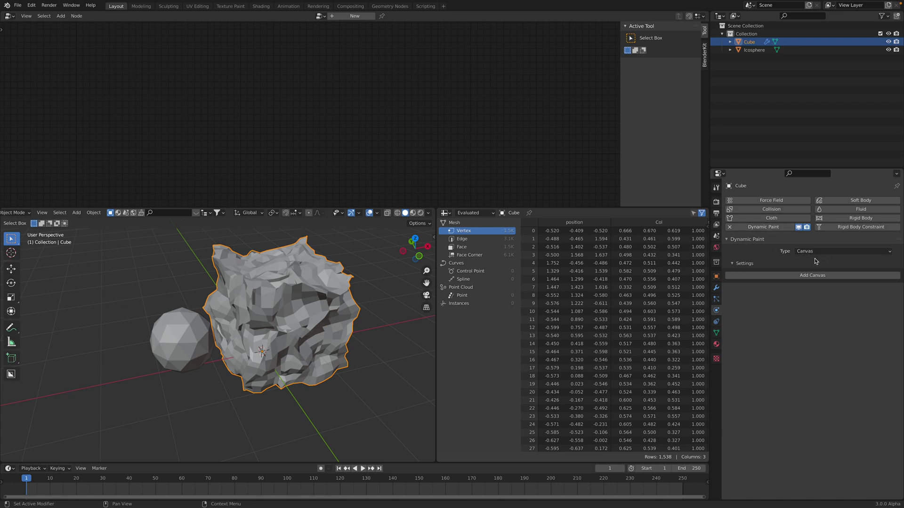
pyautogui.click(815, 276)
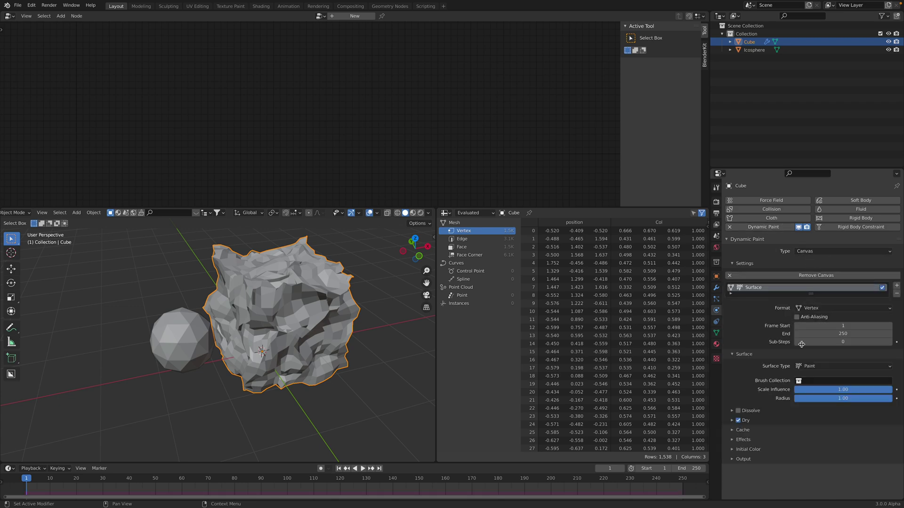
# Set the canvas surface type to Weight and create its dp_weight output vertex group
pyautogui.click(808, 366)
pyautogui.click(816, 396)
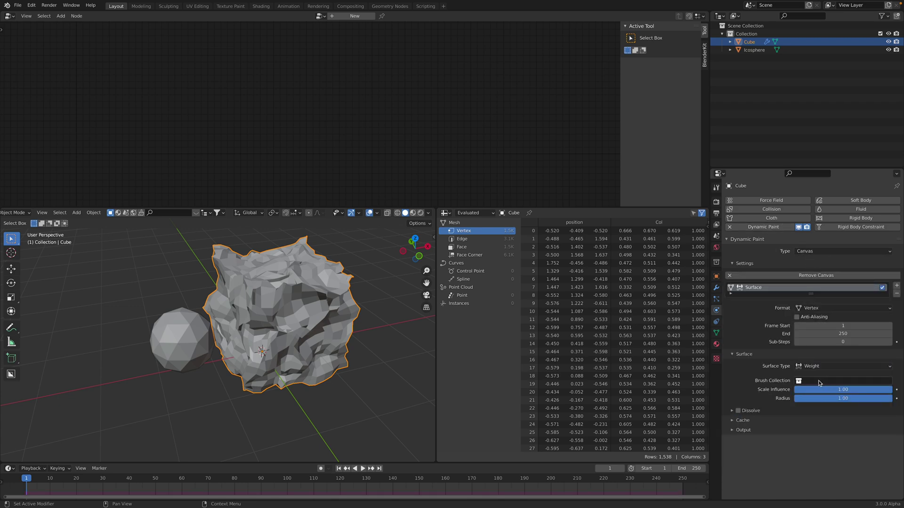
pyautogui.click(741, 430)
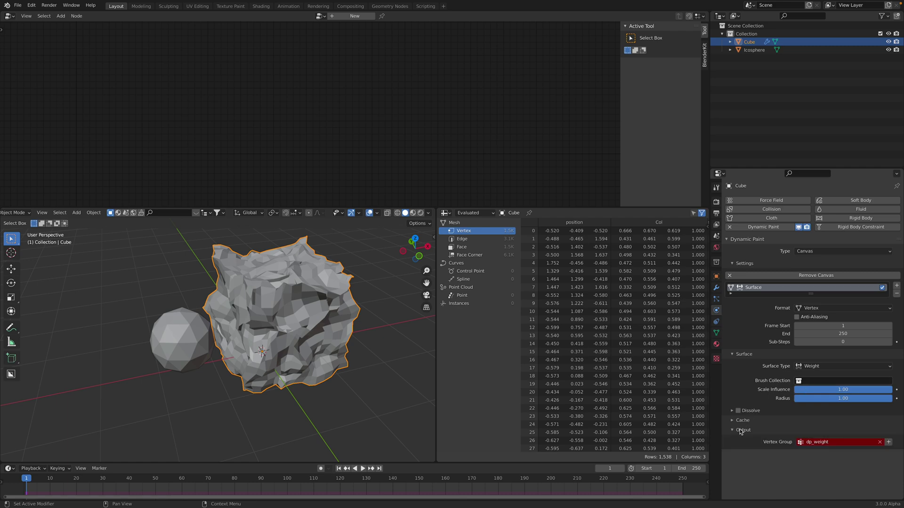
pyautogui.click(888, 442)
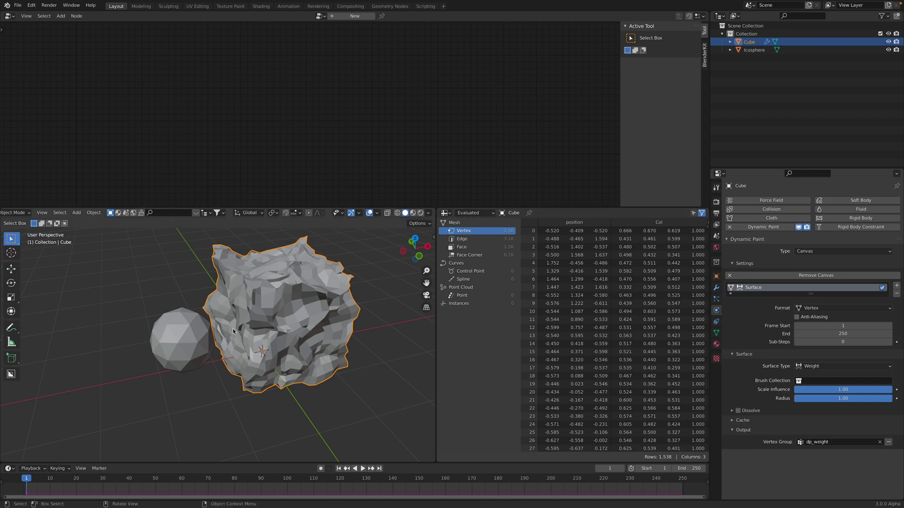
# Make the icosphere a Dynamic Paint brush and set its paint source to Mesh Volume + Proximity
pyautogui.click(193, 330)
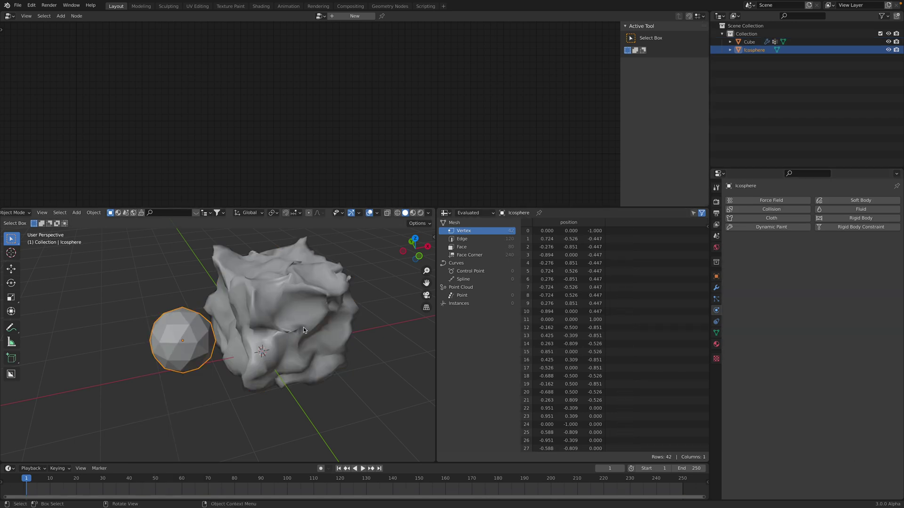
pyautogui.click(775, 228)
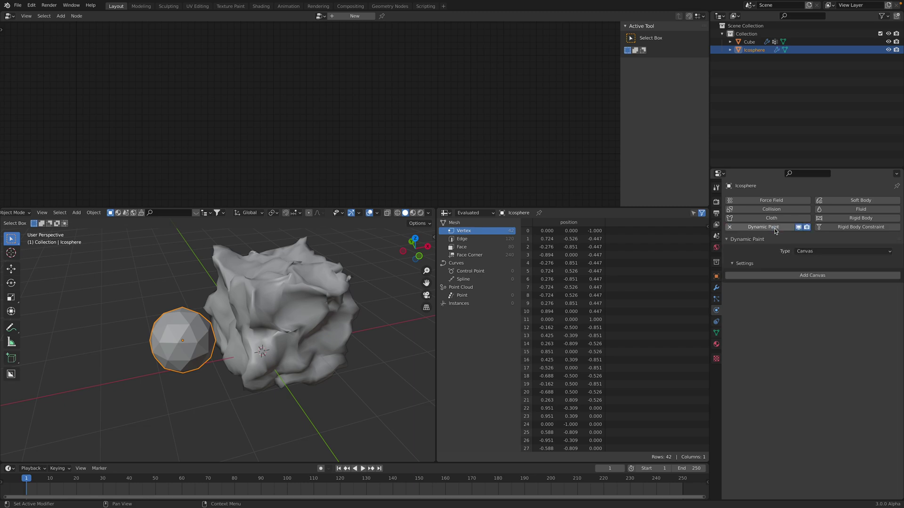
pyautogui.click(826, 252)
pyautogui.click(819, 269)
pyautogui.click(817, 275)
pyautogui.click(821, 346)
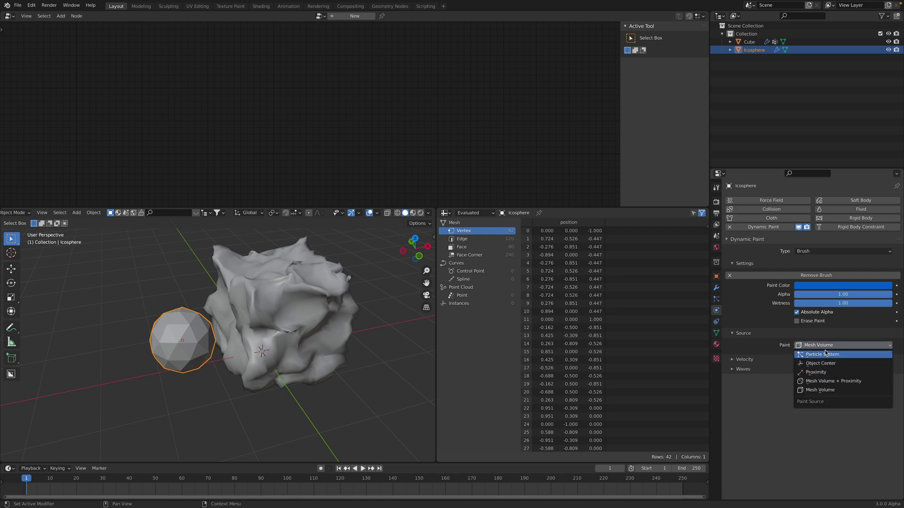
pyautogui.click(833, 381)
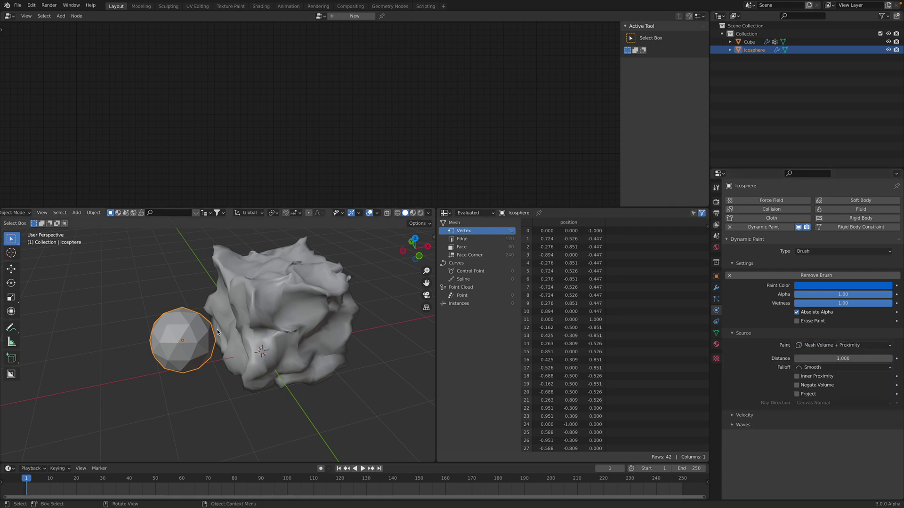
# Move the icosphere so it overlaps the side of the displaced cube and save the file
pyautogui.press('g')
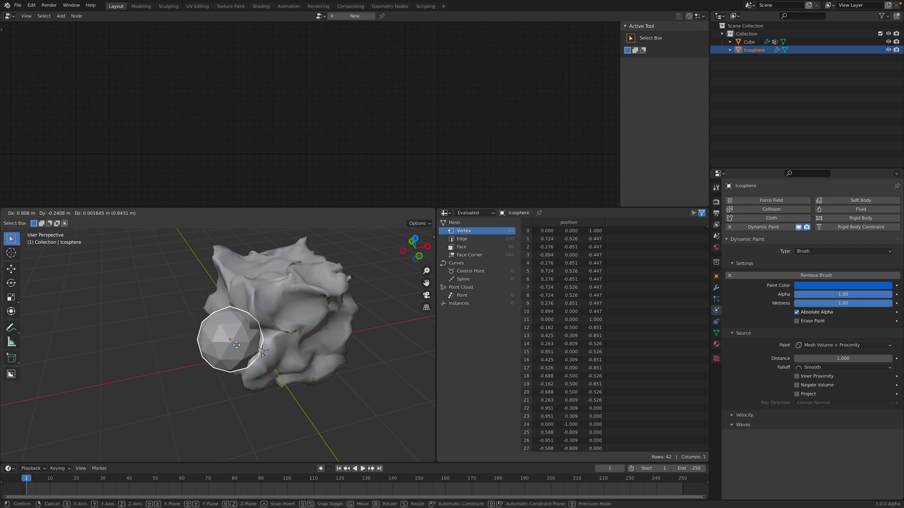
pyautogui.click(194, 351)
pyautogui.moveTo(194, 351); pyautogui.dragTo(295, 323, button='middle')
pyautogui.hotkey('ctrl', 's')
# Select the cube, check its vertex groups for dp_weight, and save the file
pyautogui.click(260, 301)
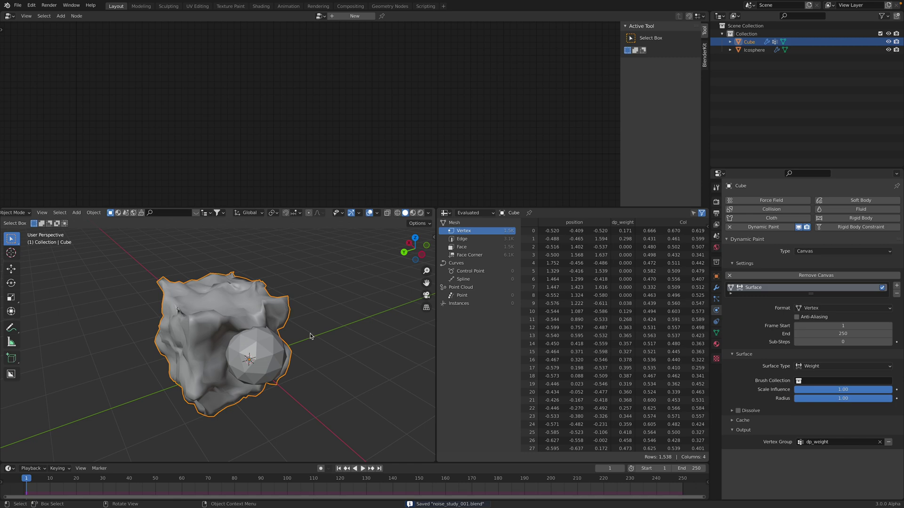
pyautogui.click(716, 333)
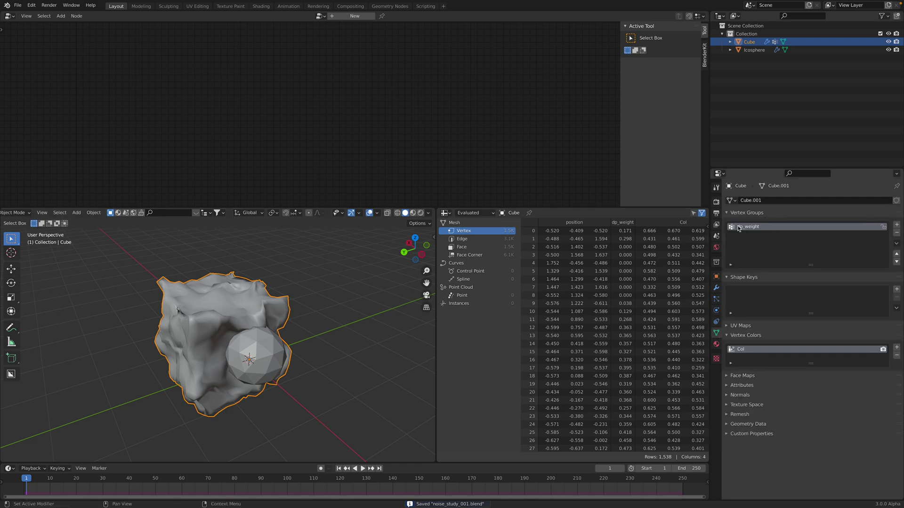
pyautogui.moveTo(314, 347); pyautogui.dragTo(249, 352, button='middle')
pyautogui.hotkey('ctrl', 's')
# Add a second Geometry Nodes modifier with a new node tree below the cube's Dynamic Paint modifier
pyautogui.click(715, 288)
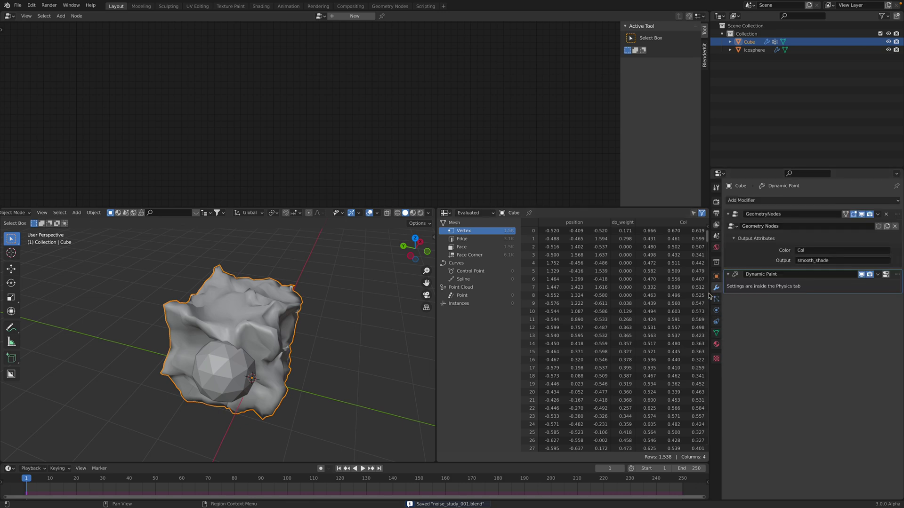
pyautogui.click(777, 201)
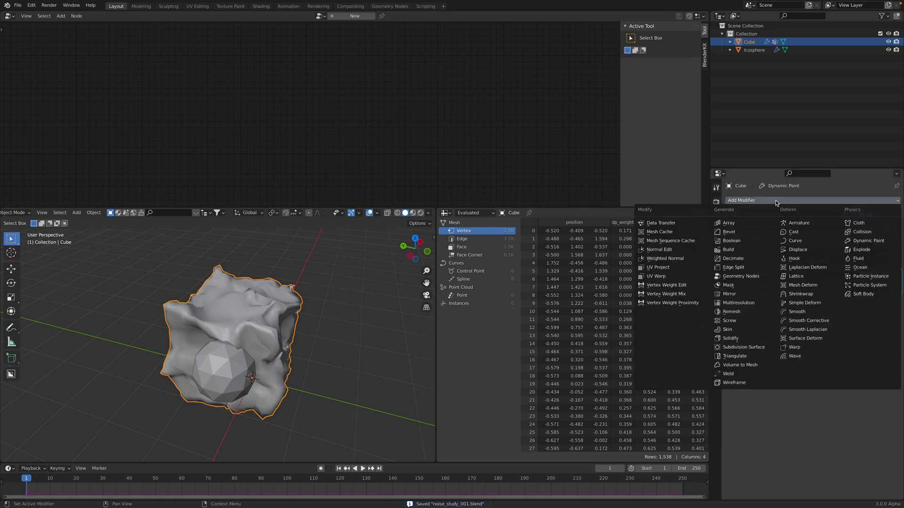
pyautogui.click(760, 277)
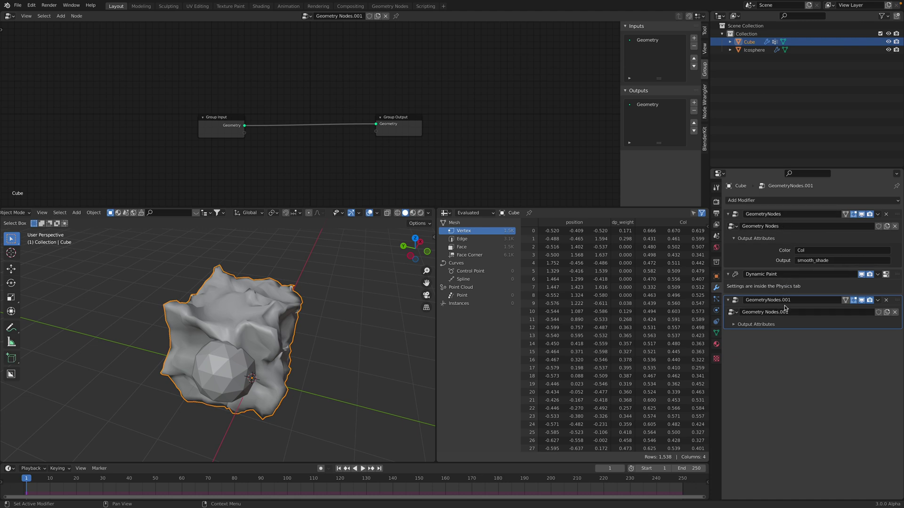
pyautogui.moveTo(323, 314); pyautogui.dragTo(319, 315, button='middle')
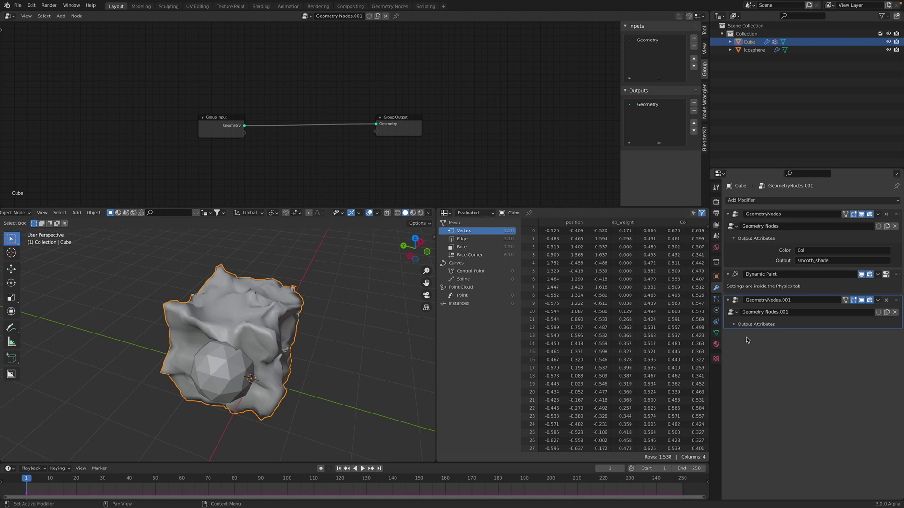
# Delete the unneeded nodes from the node tree of the cube's first Geometry Nodes modifier
pyautogui.click(896, 218)
pyautogui.moveTo(174, 46); pyautogui.dragTo(315, 105, button='middle')
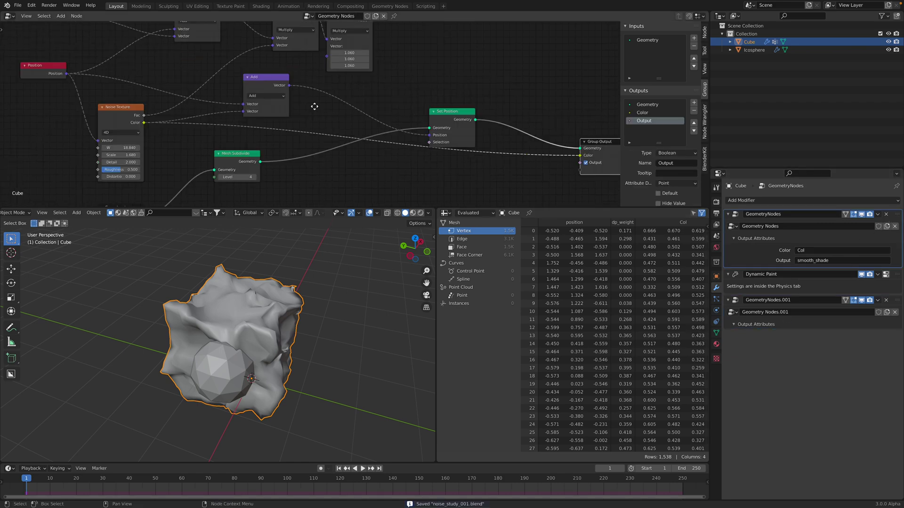
pyautogui.scroll(-4, 314, 105)
pyautogui.moveTo(233, 93); pyautogui.dragTo(287, 145, button='middle')
pyautogui.scroll(3, 285, 133)
pyautogui.moveTo(270, 77); pyautogui.dragTo(266, 72)
pyautogui.moveTo(361, 85); pyautogui.dragTo(368, 63)
pyautogui.click(418, 87)
pyautogui.press('x')
pyautogui.press('x')
pyautogui.moveTo(247, 79); pyautogui.dragTo(254, 68)
pyautogui.press('x')
pyautogui.moveTo(155, 81); pyautogui.dragTo(178, 90)
pyautogui.press('x')
# Rearrange the first tree's remaining nodes, adjust the noise to reshape the cube, and save the file
pyautogui.moveTo(127, 131); pyautogui.dragTo(122, 115, button='middle')
pyautogui.moveTo(121, 115); pyautogui.dragTo(98, 116)
pyautogui.keyDown('ctrl'); pyautogui.moveTo(165, 101); pyautogui.dragTo(201, 98, button='middle'); pyautogui.keyUp('ctrl')
pyautogui.moveTo(254, 264); pyautogui.dragTo(255, 313, button='middle')
pyautogui.moveTo(227, 170); pyautogui.dragTo(267, 91, button='middle')
pyautogui.moveTo(190, 145); pyautogui.dragTo(279, 294)
pyautogui.moveTo(279, 294); pyautogui.dragTo(256, 301, button='middle')
pyautogui.hotkey('ctrl', 's')
# In the second Geometry Nodes modifier's tree, add a Position node above the Group Input
pyautogui.click(894, 298)
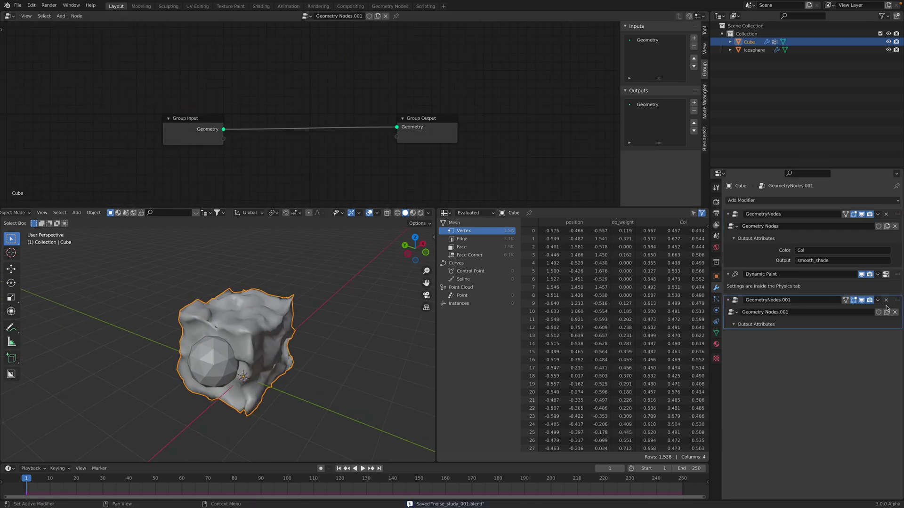
pyautogui.moveTo(206, 118); pyautogui.dragTo(142, 120)
pyautogui.hotkey('shift', 'a')
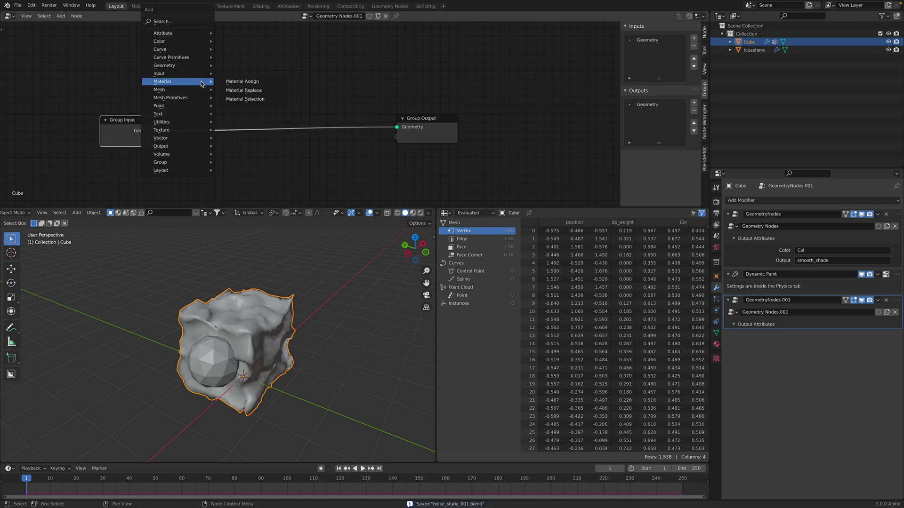
pyautogui.click(192, 21)
pyautogui.write('position')
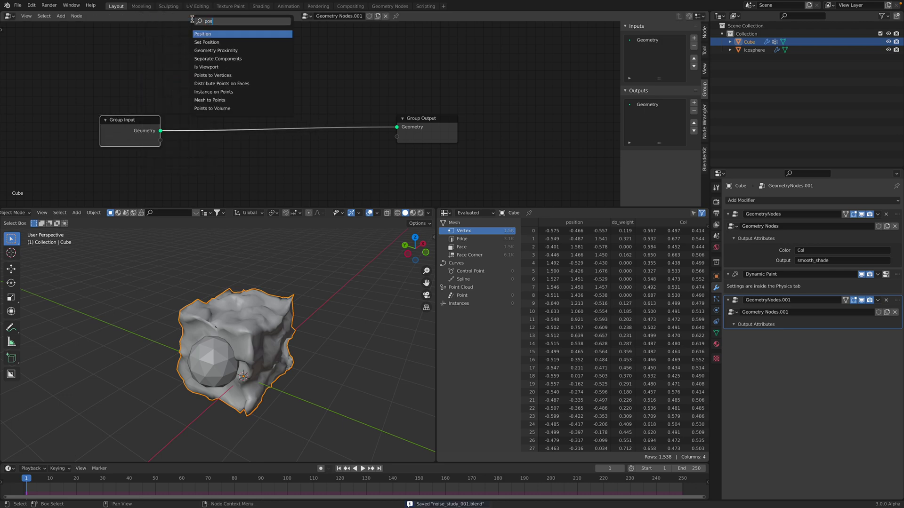
pyautogui.press('Return')
pyautogui.click(207, 62)
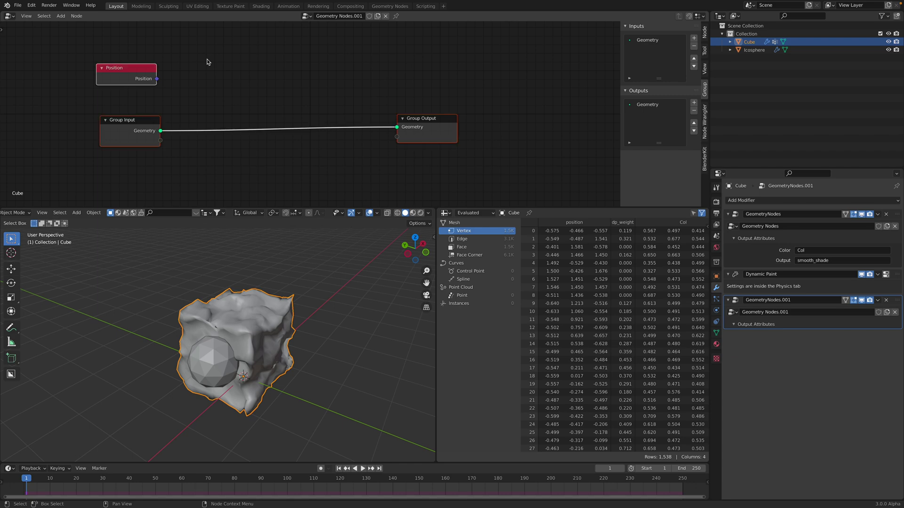
# Add a Set Position node above the link between Group Input and Group Output
pyautogui.hotkey('shift', 'a')
pyautogui.click(207, 62)
pyautogui.write('set')
pyautogui.click(228, 74)
pyautogui.click(207, 61)
# Add a Normal node above the Position node and shift Set Position clear of it
pyautogui.hotkey('shift', 'a')
pyautogui.click(205, 53)
pyautogui.write('norm')
pyautogui.press('Return')
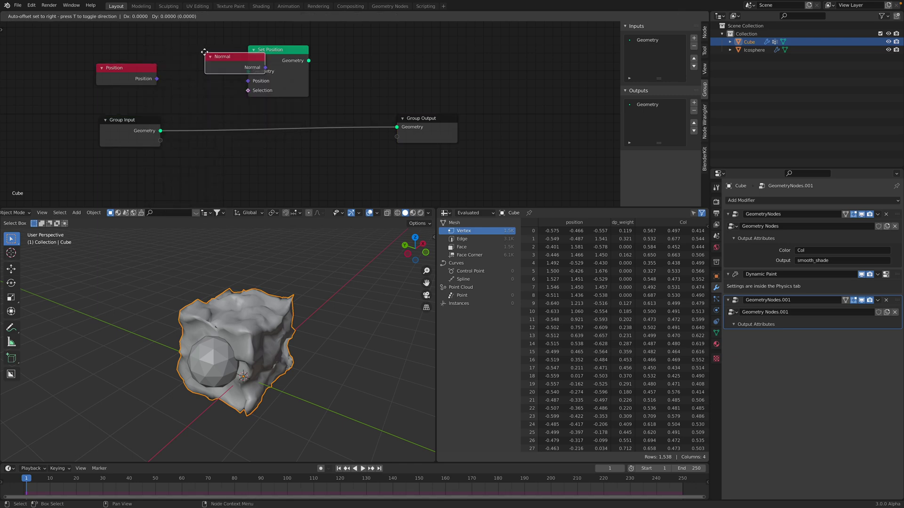
pyautogui.click(116, 36)
pyautogui.moveTo(265, 64); pyautogui.dragTo(273, 72)
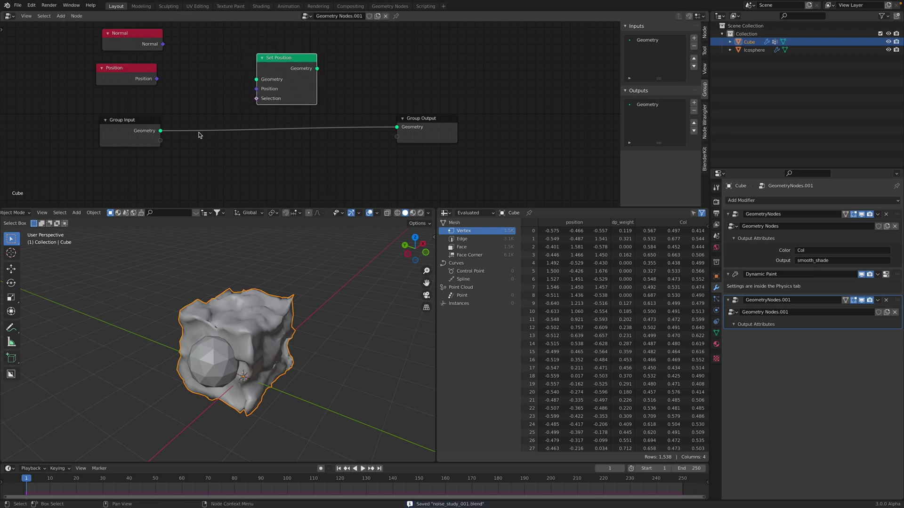
# Expose Set Position's Selection as a group input and assign the dp_weight attribute to it in the modifier
pyautogui.moveTo(142, 122); pyautogui.dragTo(121, 128)
pyautogui.moveTo(430, 121); pyautogui.dragTo(413, 132)
pyautogui.scroll(2, 174, 148)
pyautogui.moveTo(112, 153); pyautogui.dragTo(246, 96)
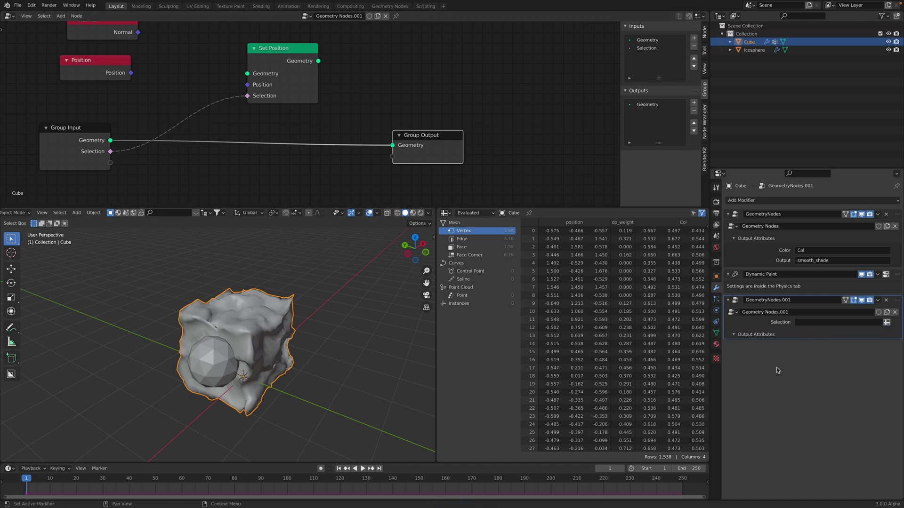
pyautogui.click(718, 333)
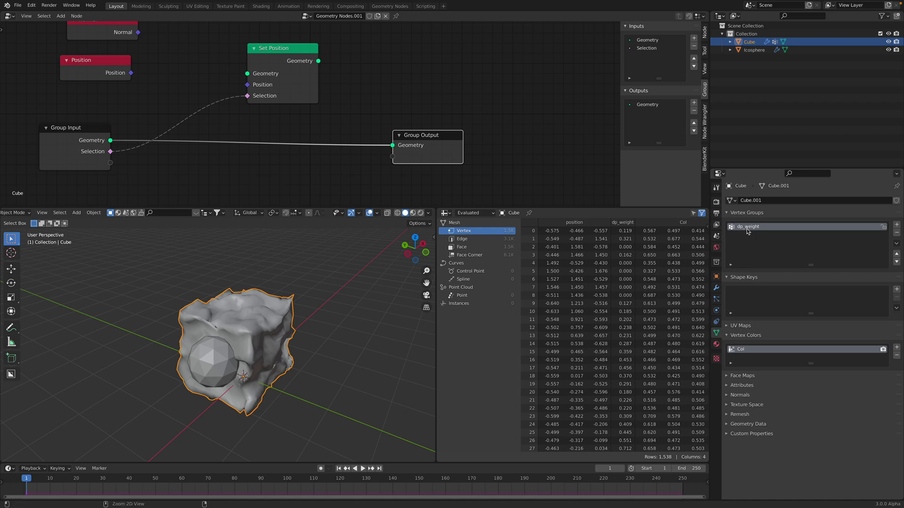
pyautogui.click(717, 289)
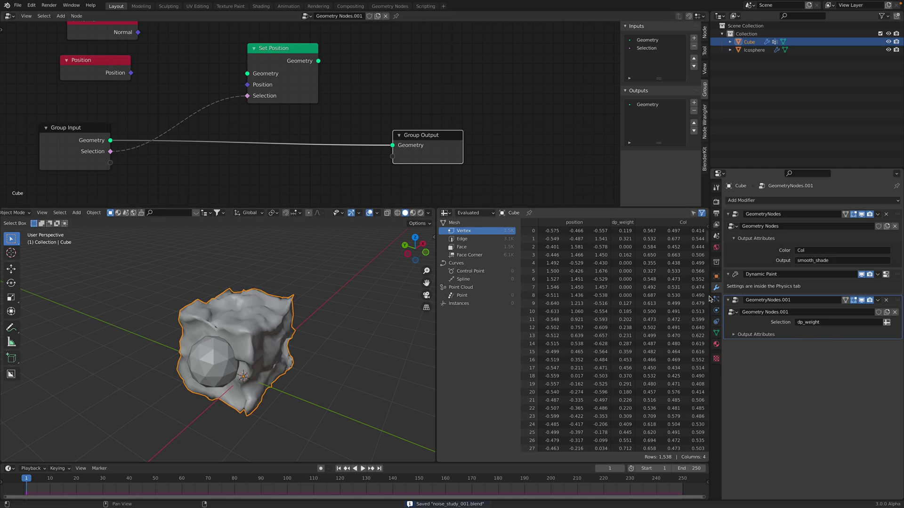
# Route the group geometry through Set Position to the output and connect the Position node to its Position input
pyautogui.moveTo(270, 62); pyautogui.dragTo(258, 73)
pyautogui.moveTo(119, 113); pyautogui.dragTo(137, 127, button='middle')
pyautogui.moveTo(126, 154); pyautogui.dragTo(254, 99)
pyautogui.moveTo(324, 85); pyautogui.dragTo(452, 143)
pyautogui.hotkey('ctrl', 's')
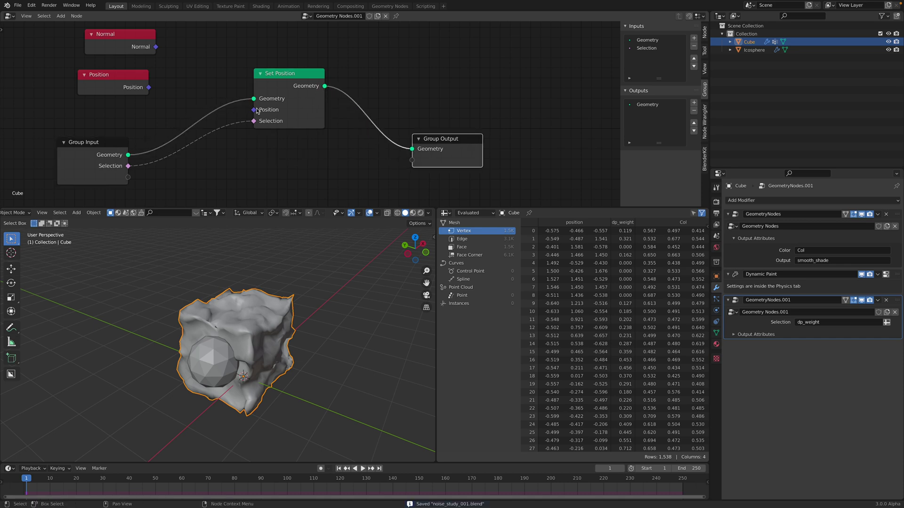
pyautogui.moveTo(148, 87); pyautogui.dragTo(253, 110)
# Insert a Vector Math node set to Add between the Position node and Set Position
pyautogui.moveTo(129, 78); pyautogui.dragTo(69, 79)
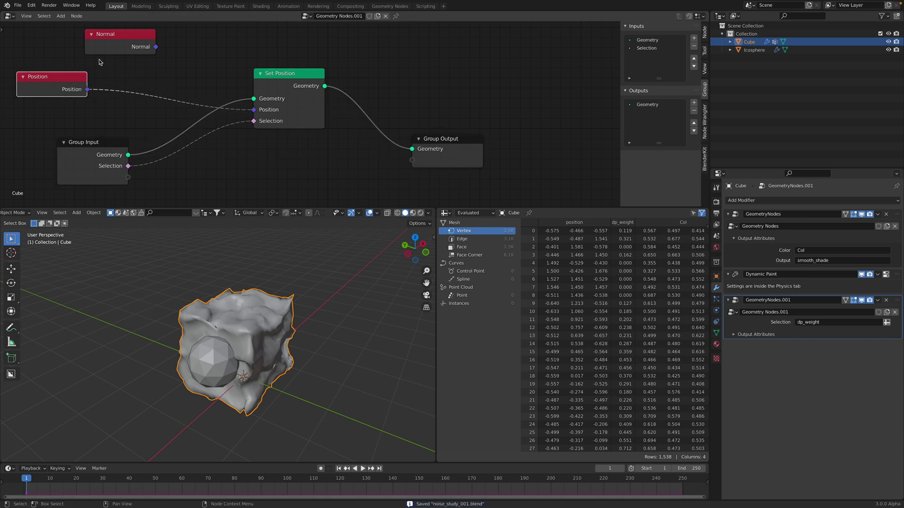
pyautogui.moveTo(124, 38); pyautogui.dragTo(59, 41)
pyautogui.hotkey('shift', 'a')
pyautogui.write('svector')
pyautogui.press('Down')
pyautogui.press('Return')
pyautogui.click(123, 48)
pyautogui.moveTo(156, 67); pyautogui.dragTo(175, 74, button='middle')
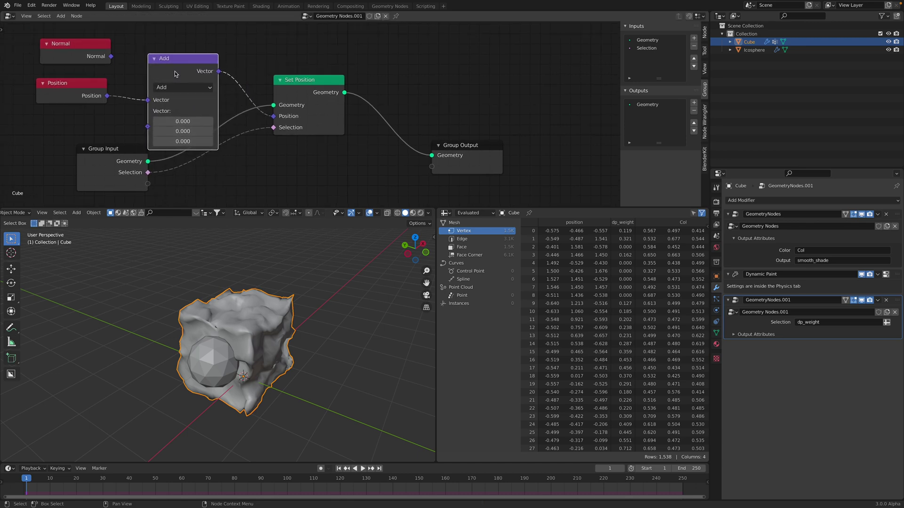
# Connect the Normal node to the second vector input of the Add node
pyautogui.moveTo(175, 75); pyautogui.dragTo(186, 49)
pyautogui.moveTo(111, 56); pyautogui.dragTo(111, 57)
pyautogui.moveTo(151, 100); pyautogui.dragTo(153, 102)
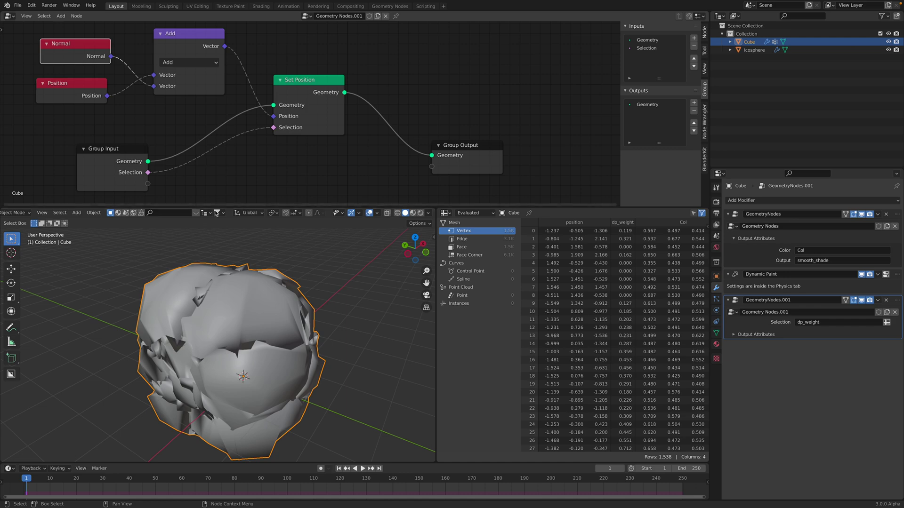
# Move the icosphere toward the side of the cube to test the weighted displacement, then reselect the cube
pyautogui.click(751, 50)
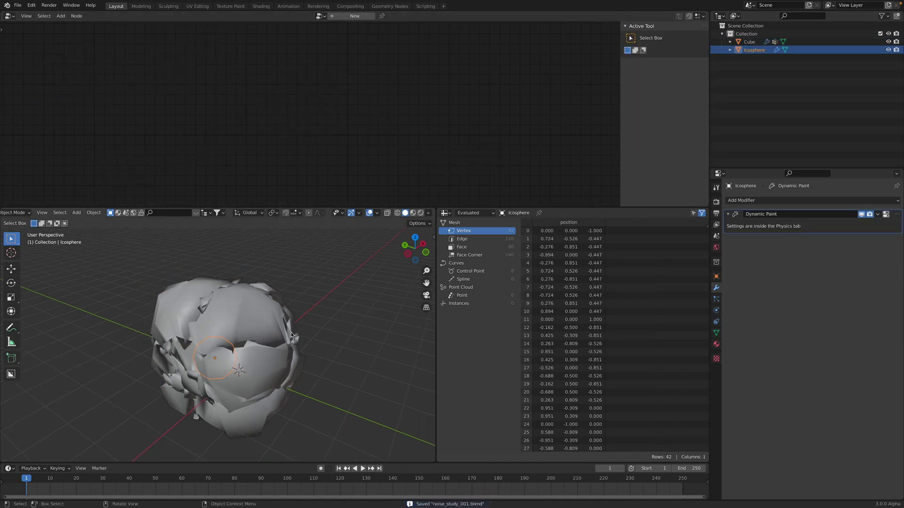
pyautogui.press('g')
pyautogui.click(199, 313)
pyautogui.click(252, 332)
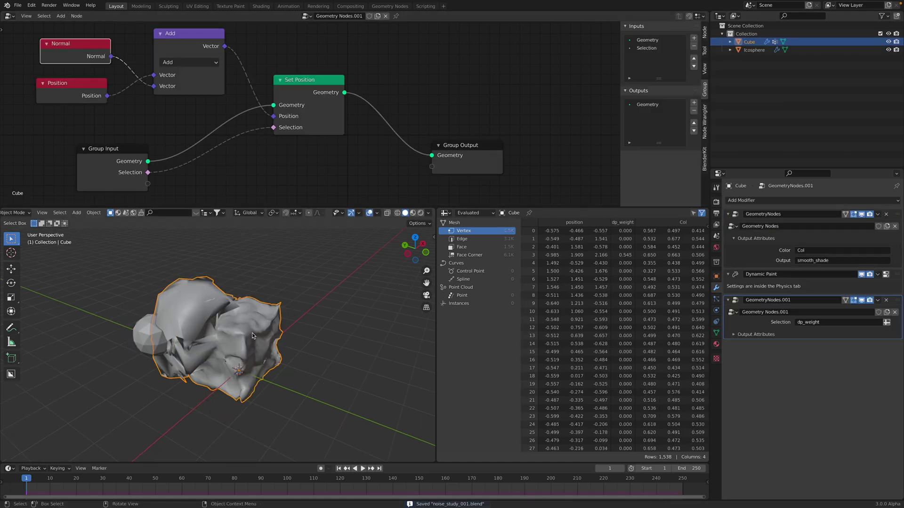
# Set the icosphere brush's Dynamic Paint proximity distance to 0.600
pyautogui.click(144, 331)
pyautogui.click(144, 331)
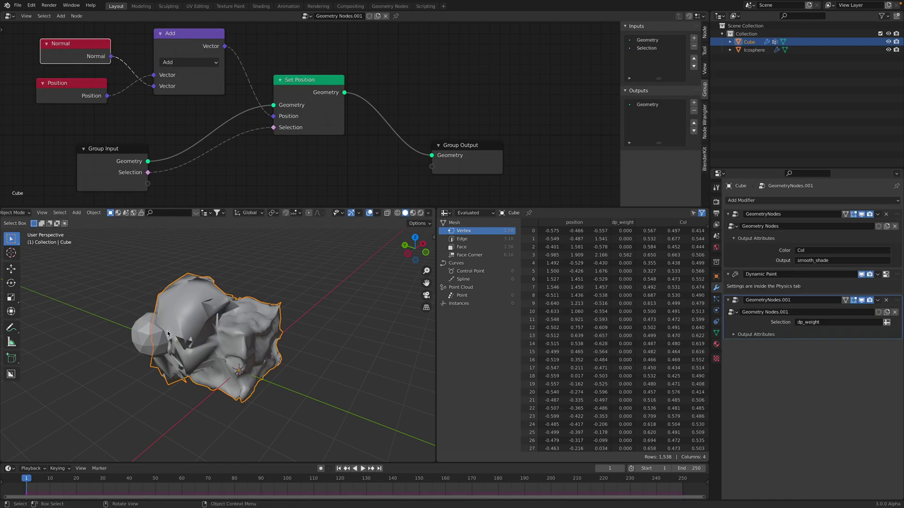
pyautogui.click(144, 332)
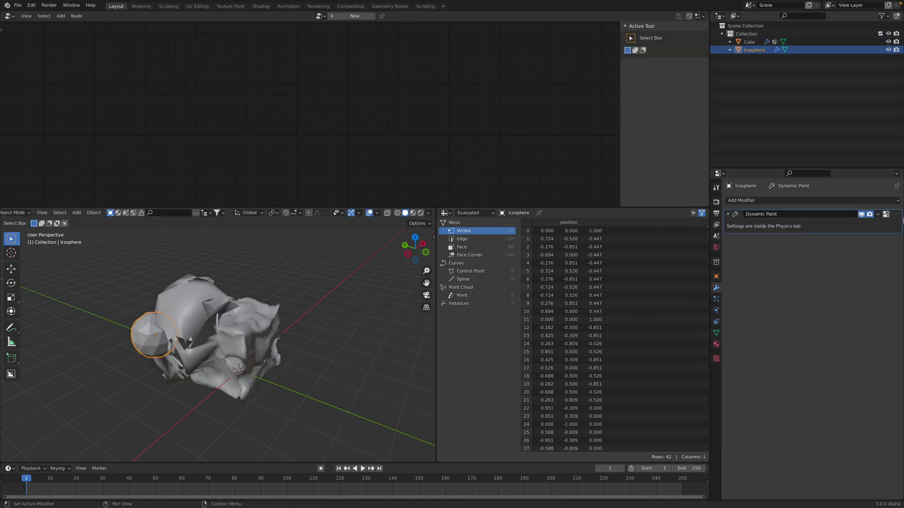
pyautogui.click(886, 214)
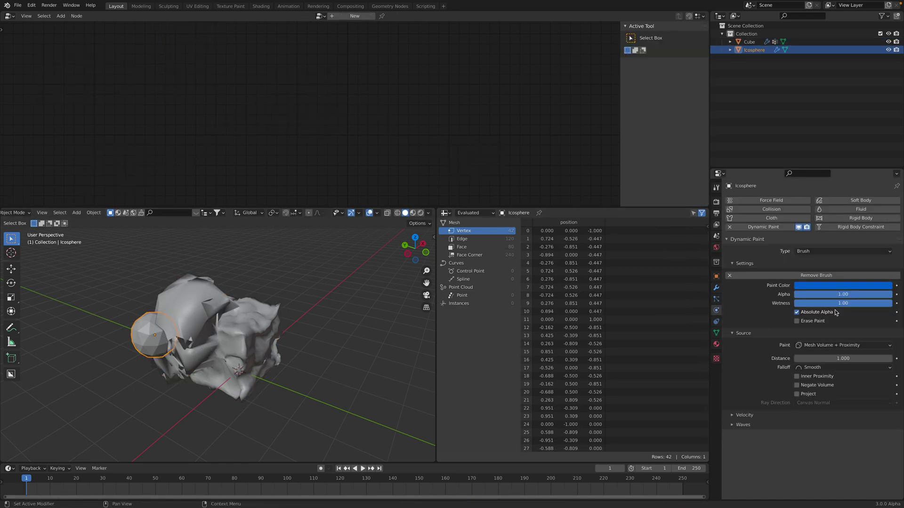
pyautogui.moveTo(837, 358); pyautogui.dragTo(824, 359)
# Move the icosphere across and into the cube to test the displacement with the shorter brush distance
pyautogui.moveTo(203, 350); pyautogui.dragTo(214, 371, button='middle')
pyautogui.press('g')
pyautogui.click(259, 288)
pyautogui.moveTo(291, 319); pyautogui.dragTo(261, 305, button='middle')
pyautogui.press('g')
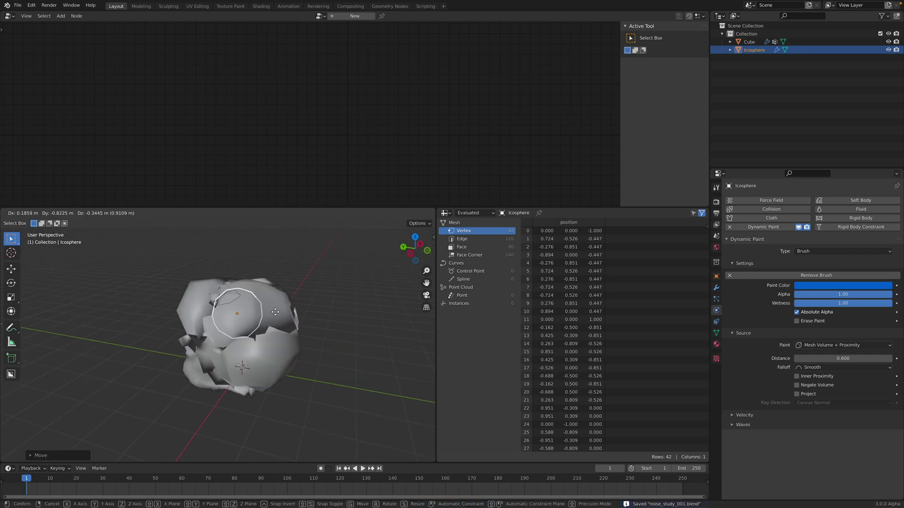
pyautogui.click(297, 347)
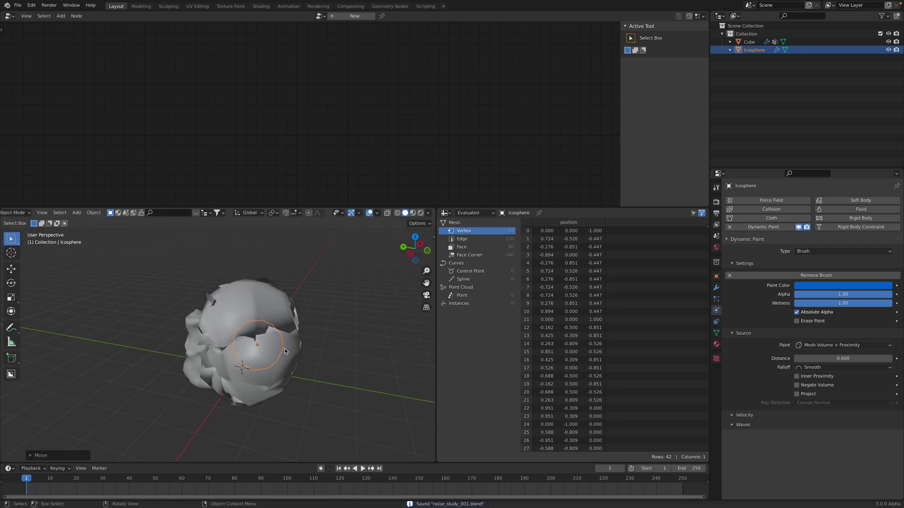
# Move the icosphere out to the side of the cube and view the resulting displacement
pyautogui.moveTo(283, 354); pyautogui.dragTo(298, 353, button='middle')
pyautogui.press('g')
pyautogui.click(198, 361)
pyautogui.moveTo(255, 334); pyautogui.dragTo(253, 354, button='middle')
# Scale the icosphere up slightly and move it just outside the cube's side
pyautogui.press('s')
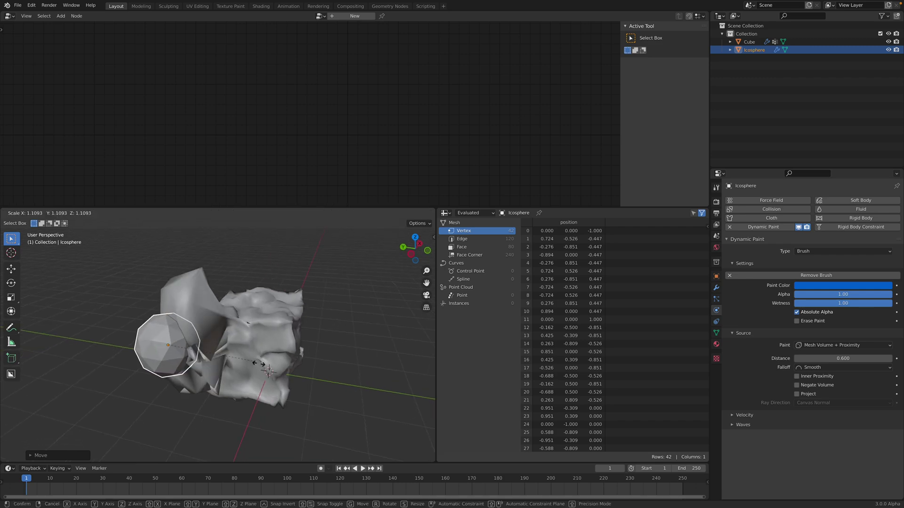
pyautogui.click(265, 350)
pyautogui.press('g')
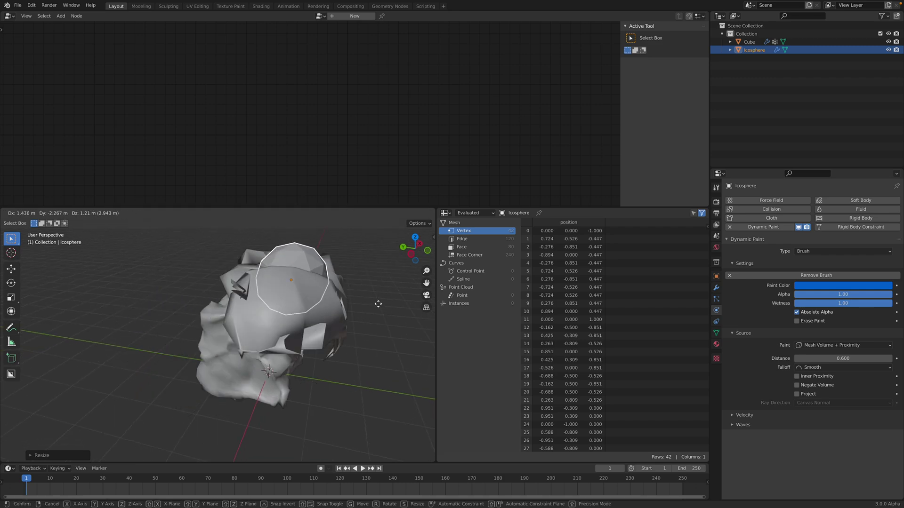
pyautogui.click(238, 367)
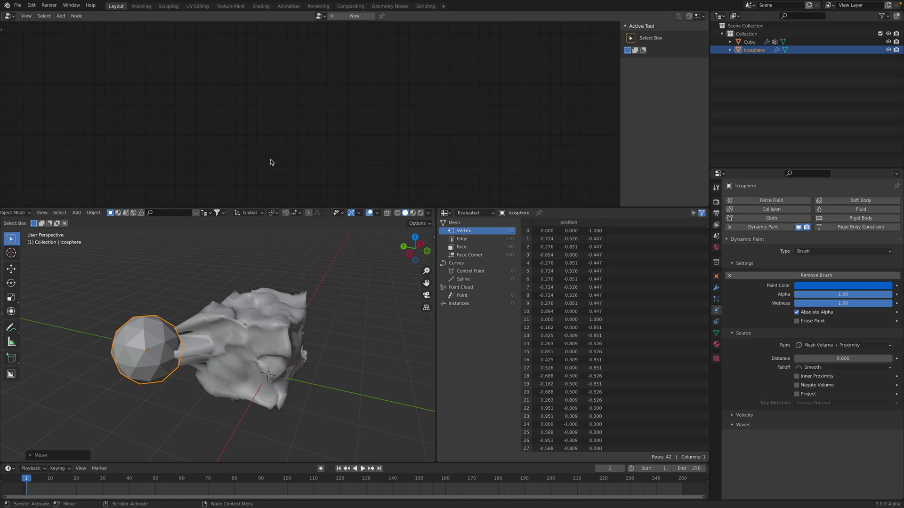
# Try adding a Geometry Proximity node to the cube's second node tree above Set Position, and delete it
pyautogui.click(295, 298)
pyautogui.hotkey('shift', 'a')
pyautogui.write('spro')
pyautogui.press('Return')
pyautogui.click(376, 39)
pyautogui.moveTo(436, 62); pyautogui.dragTo(385, 55)
pyautogui.moveTo(298, 126); pyautogui.dragTo(313, 146)
pyautogui.moveTo(468, 161); pyautogui.dragTo(450, 149)
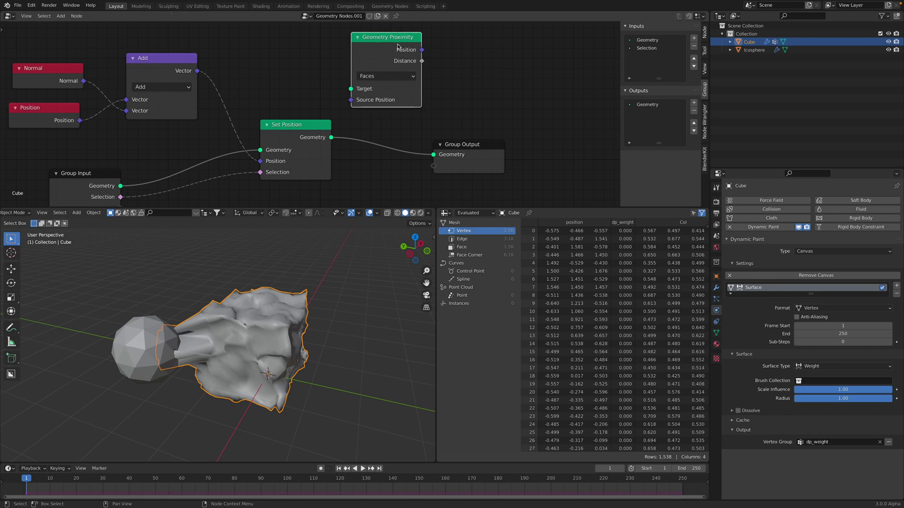
pyautogui.moveTo(387, 49); pyautogui.dragTo(376, 55)
pyautogui.press('Home')
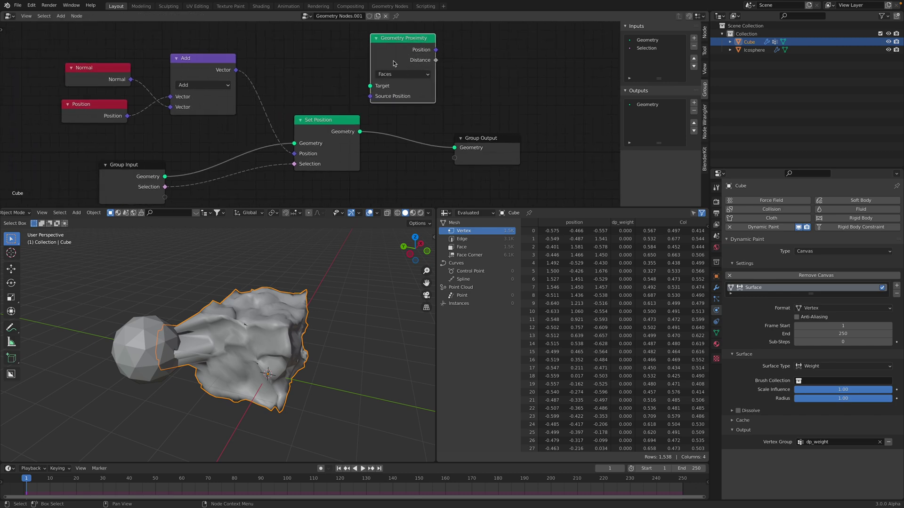
pyautogui.moveTo(398, 53); pyautogui.dragTo(416, 55)
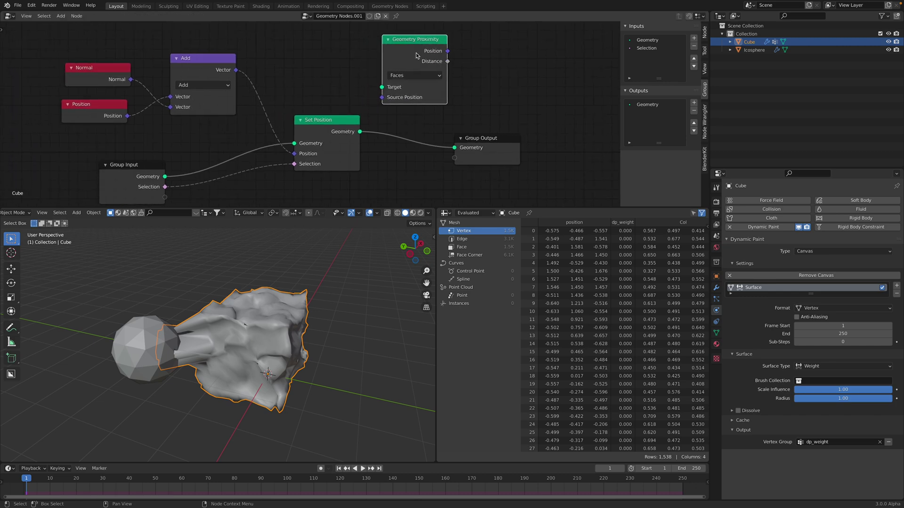
pyautogui.press('x')
# Save the file and place the Group Output node closer to the Set Position node
pyautogui.hotkey('ctrl', 's')
pyautogui.moveTo(344, 120); pyautogui.dragTo(351, 118)
pyautogui.moveTo(488, 142); pyautogui.dragTo(502, 121, button='middle')
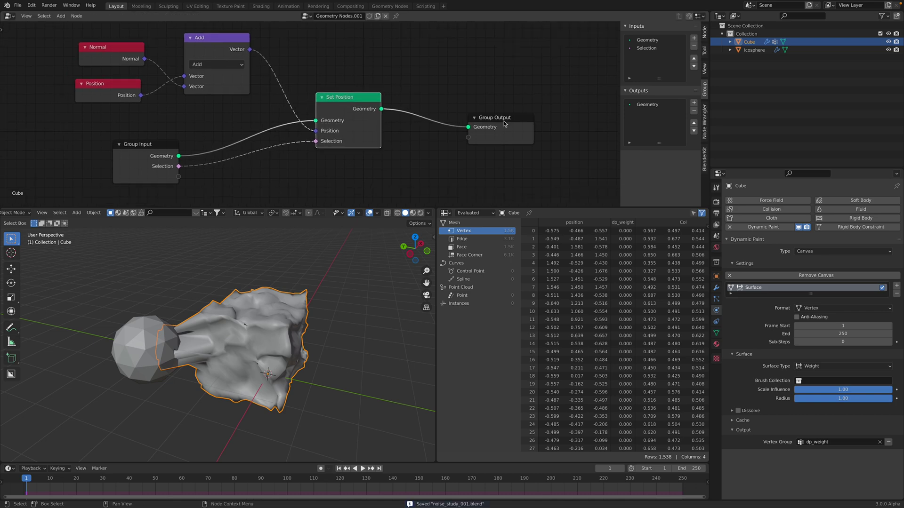
pyautogui.moveTo(502, 121); pyautogui.dragTo(464, 99)
# Move the icosphere around the side of the cube to test the displacement, and select the cube
pyautogui.click(153, 359)
pyautogui.press('g')
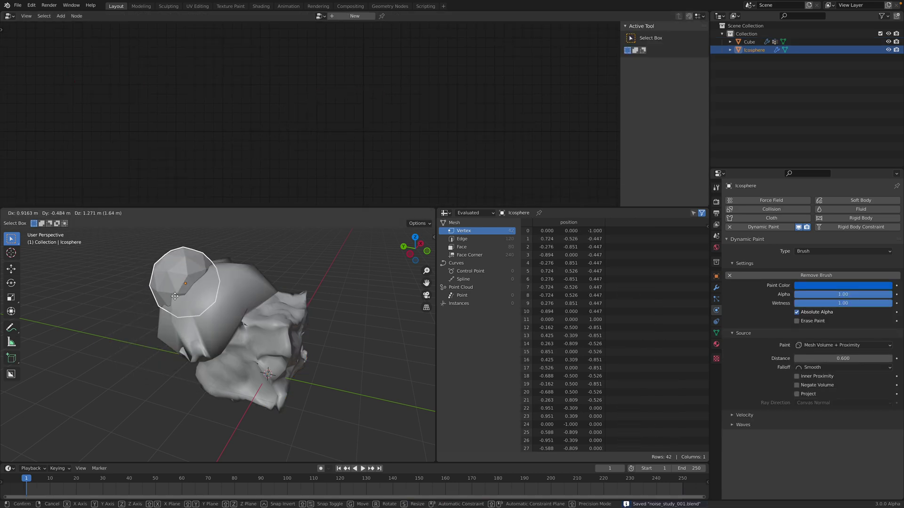
pyautogui.click(211, 286)
pyautogui.press('g')
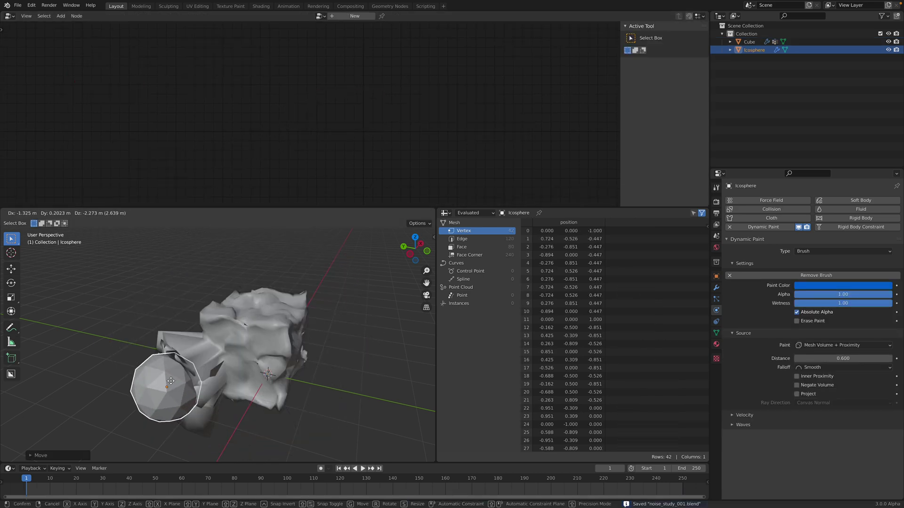
pyautogui.moveTo(160, 333); pyautogui.dragTo(160, 333)
pyautogui.click(263, 323)
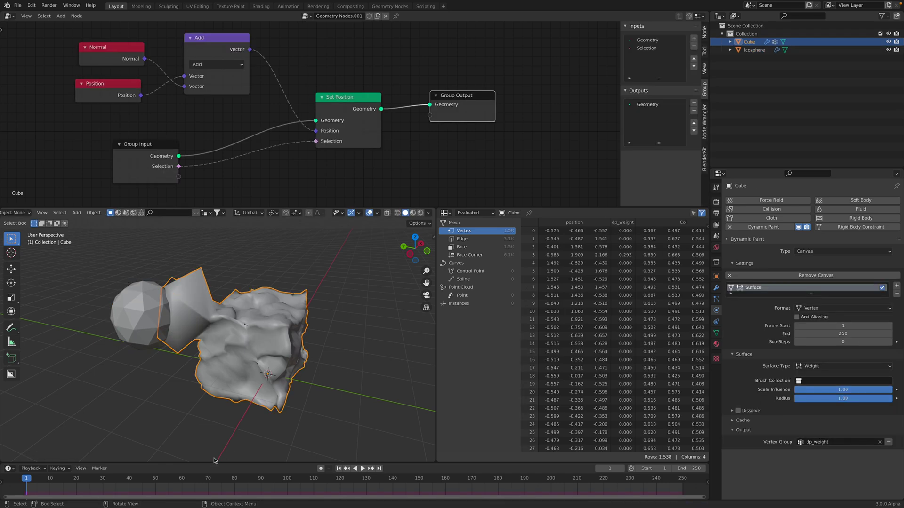
# Move the icosphere closer against the cube's upper side so its surface is displaced around the brush
pyautogui.scroll(-1, 260, 369)
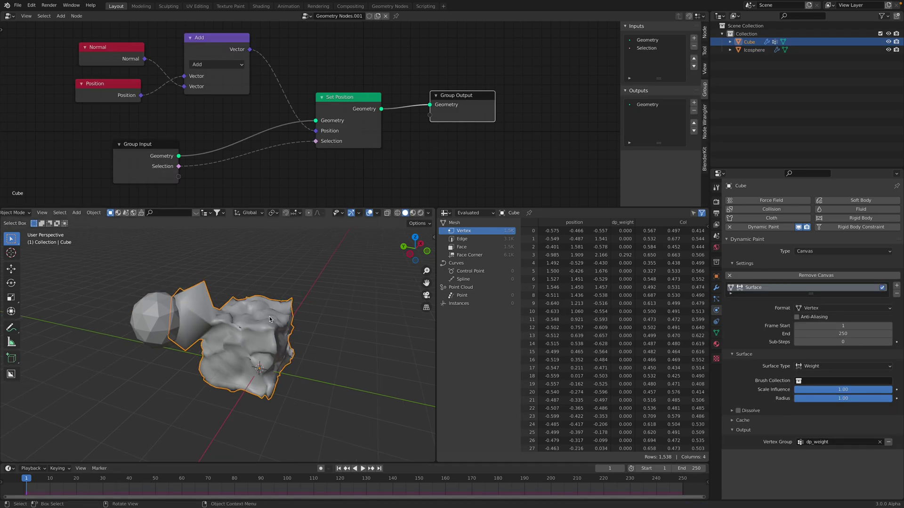
pyautogui.moveTo(270, 321); pyautogui.dragTo(281, 321, button='middle')
pyautogui.click(156, 329)
pyautogui.press('g')
pyautogui.click(181, 333)
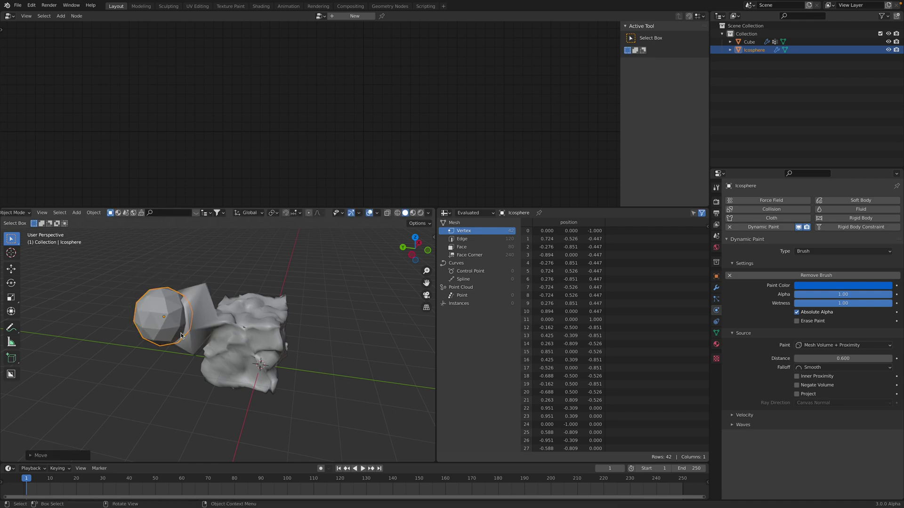
pyautogui.press('g')
pyautogui.click(198, 346)
pyautogui.press('g')
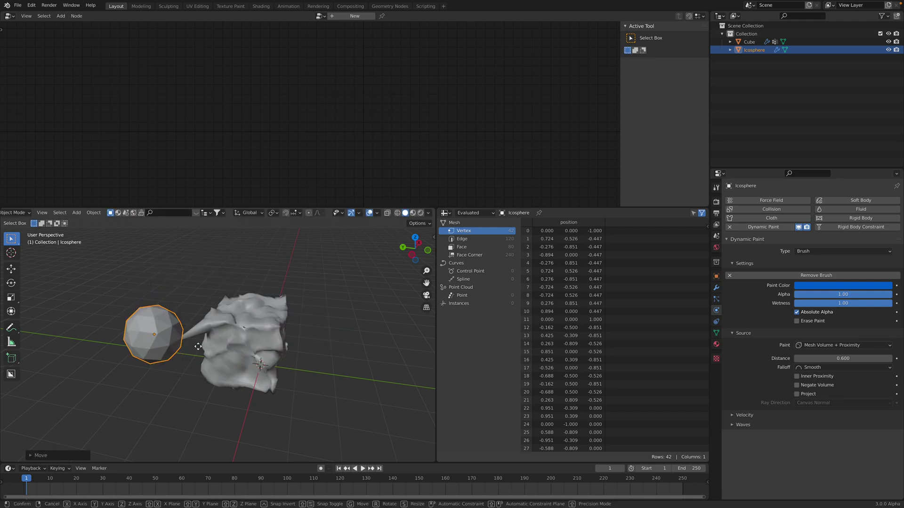
pyautogui.click(217, 338)
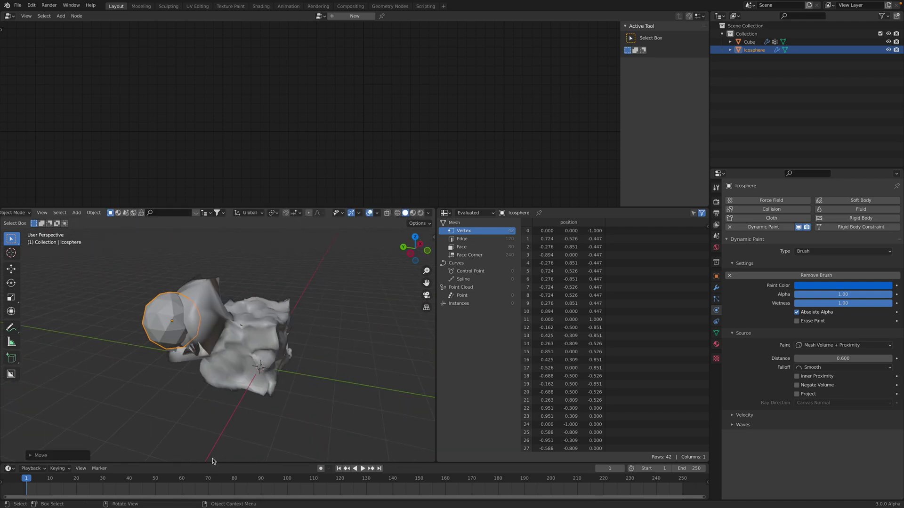
# Tidy the cube's node tree by placing Position above Normal beside the Add node and Group Input just below them
pyautogui.click(237, 306)
pyautogui.moveTo(214, 57); pyautogui.dragTo(207, 75)
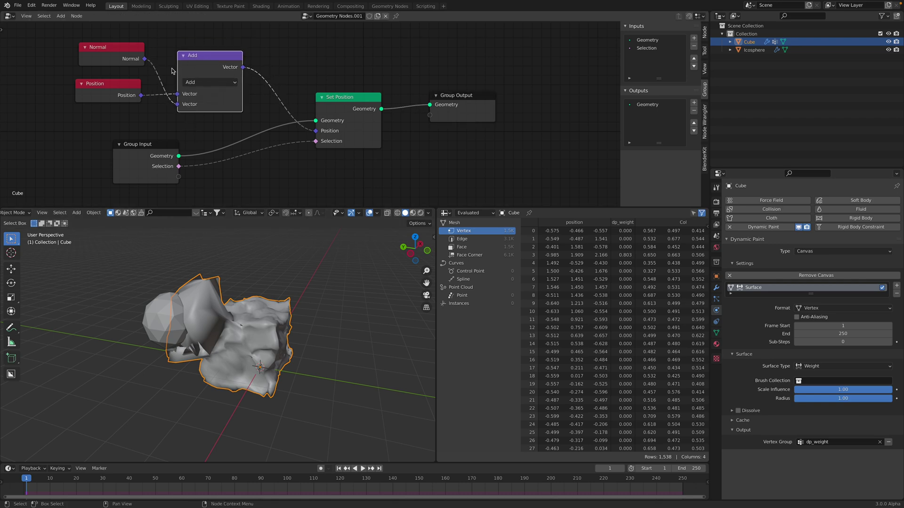
pyautogui.moveTo(112, 49); pyautogui.dragTo(103, 44)
pyautogui.moveTo(135, 86); pyautogui.dragTo(151, 96)
pyautogui.moveTo(192, 61); pyautogui.dragTo(226, 55)
pyautogui.moveTo(129, 96); pyautogui.dragTo(161, 36)
pyautogui.moveTo(107, 60); pyautogui.dragTo(152, 114)
pyautogui.moveTo(160, 47); pyautogui.dragTo(147, 74)
pyautogui.moveTo(235, 63); pyautogui.dragTo(230, 73)
pyautogui.scroll(2, 273, 153)
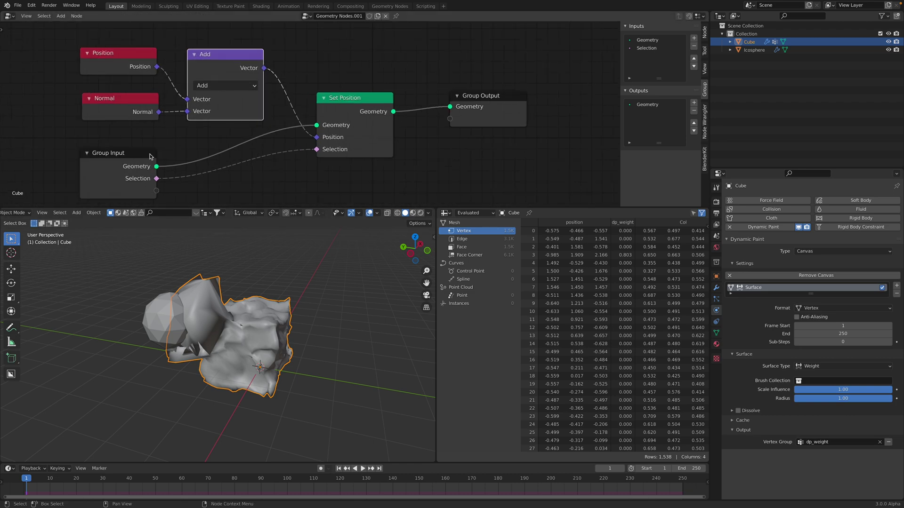
pyautogui.moveTo(151, 157); pyautogui.dragTo(204, 139)
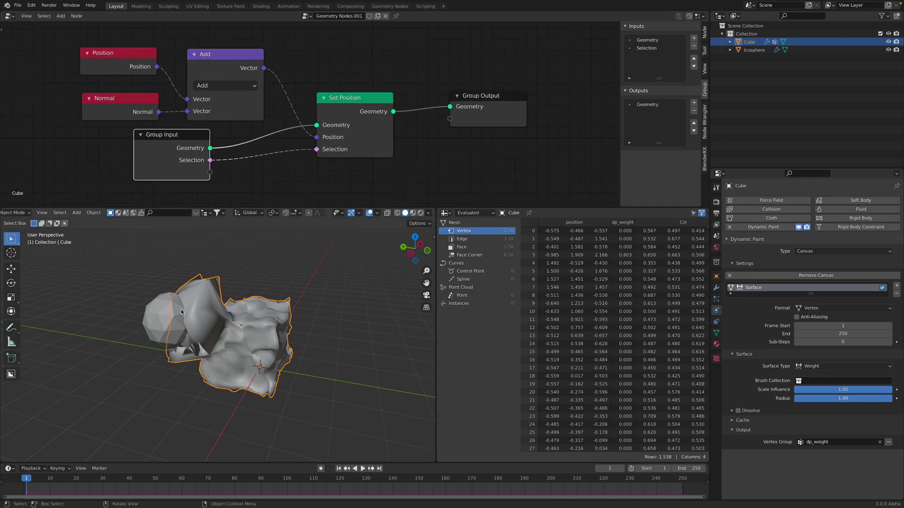
# Try the icosphere brush around the cube's side and duplicate it to the opposite side of the cube
pyautogui.click(148, 316)
pyautogui.press('g')
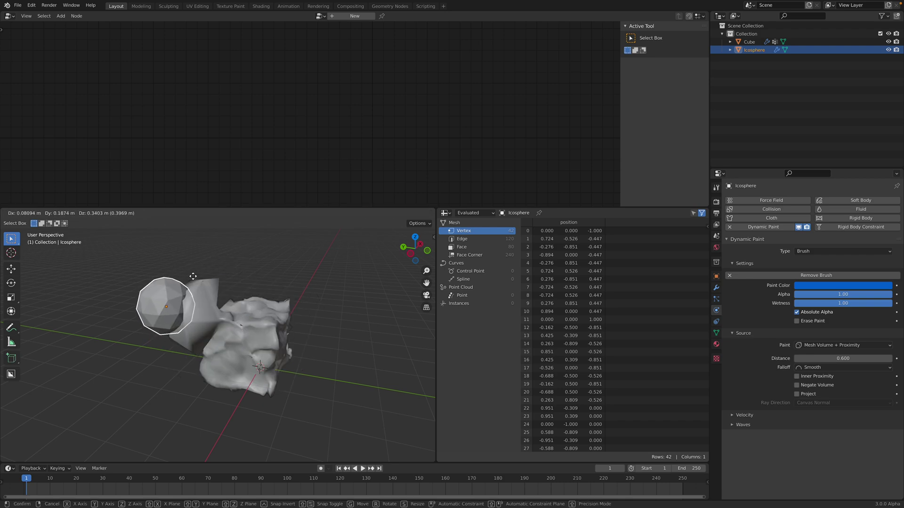
pyautogui.click(183, 308)
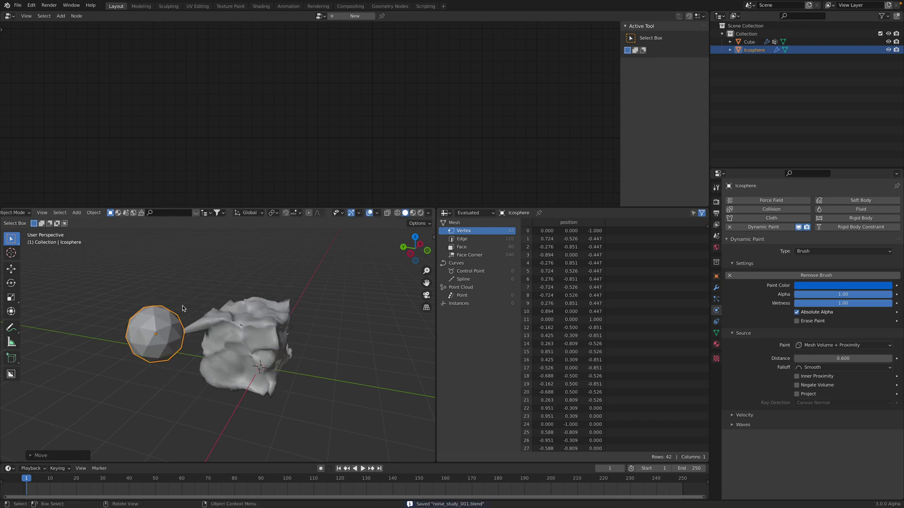
pyautogui.hotkey('shift', 'd')
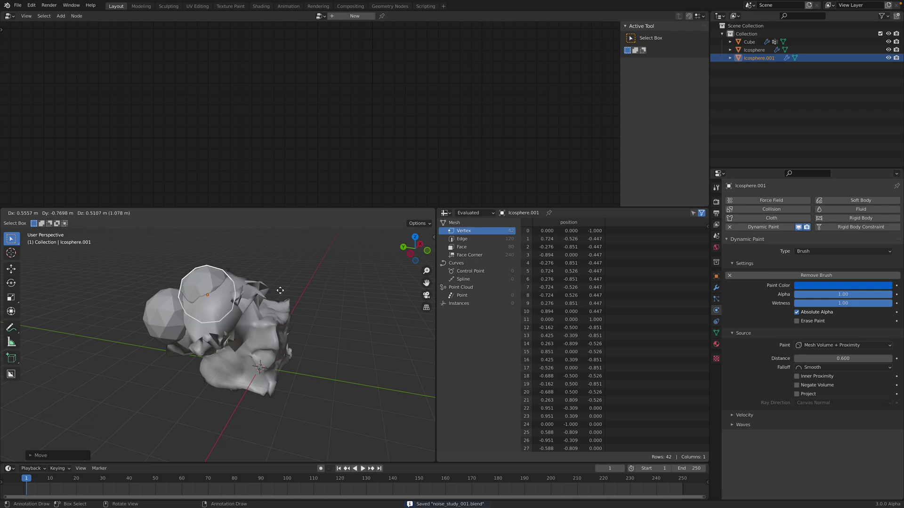
pyautogui.click(403, 304)
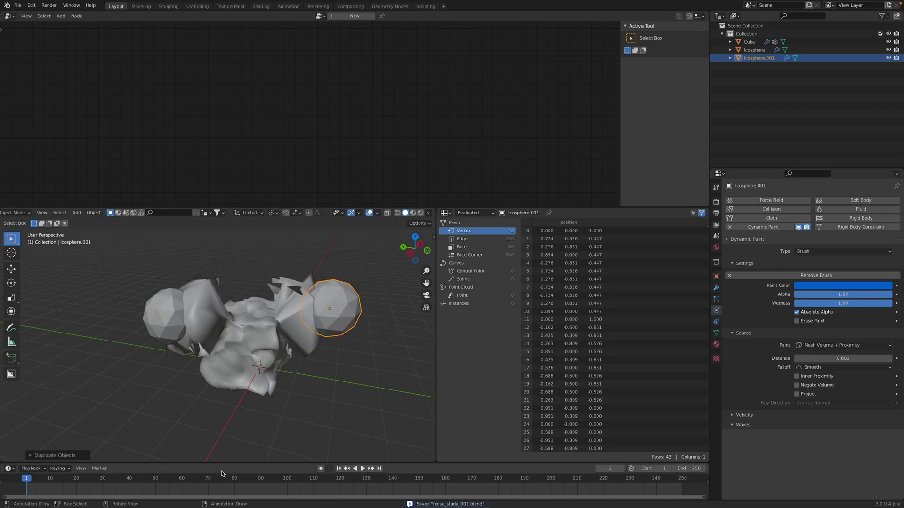
# Play the animation and move the first icosphere across the cube's surface to paint displacement during playback
pyautogui.click(365, 469)
pyautogui.click(170, 316)
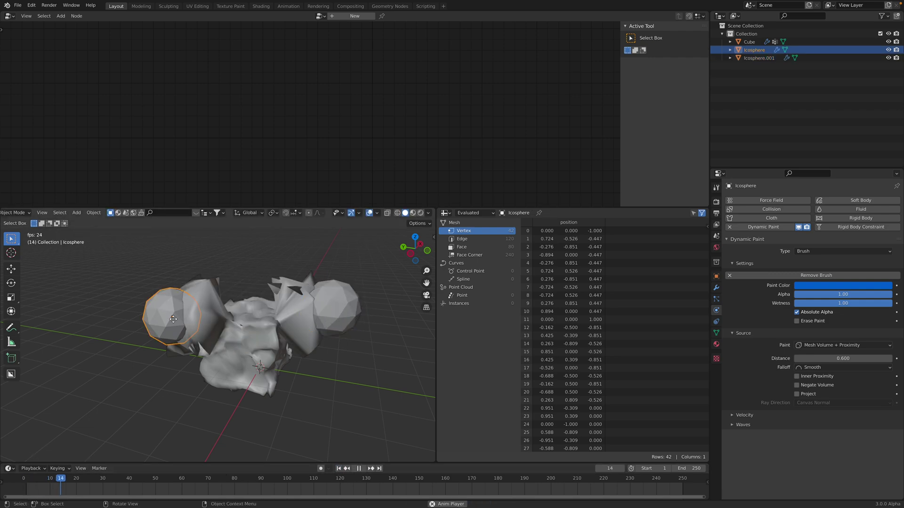
pyautogui.press('g')
pyautogui.click(198, 393)
pyautogui.moveTo(198, 393); pyautogui.dragTo(210, 322, button='middle')
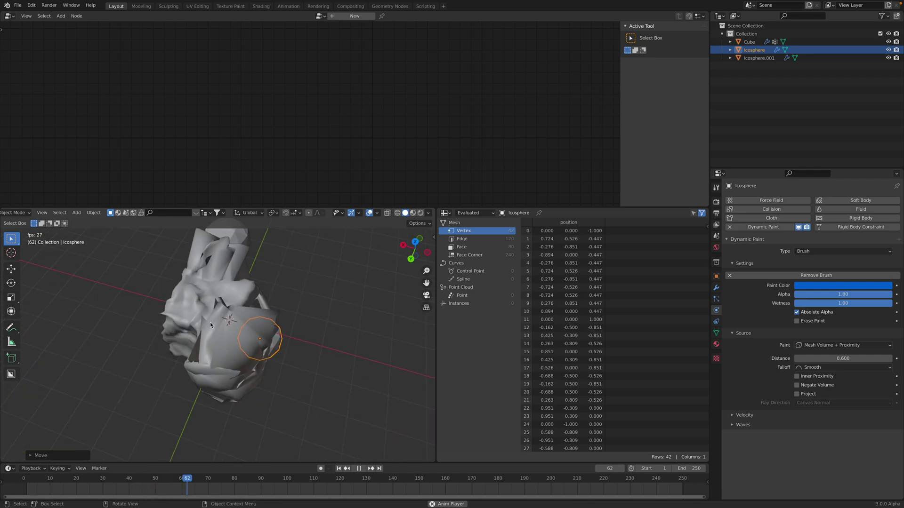
# Move the duplicated icosphere across the other parts of the cube during playback and stop the animation
pyautogui.click(239, 236)
pyautogui.press('g')
pyautogui.click(166, 343)
pyautogui.moveTo(166, 343); pyautogui.dragTo(214, 322, button='middle')
pyautogui.press('g')
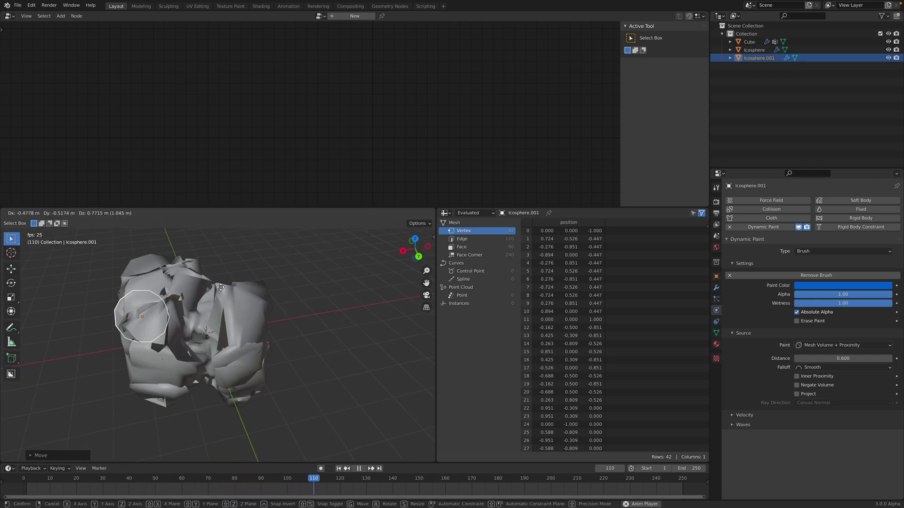
pyautogui.click(272, 258)
pyautogui.moveTo(272, 257); pyautogui.dragTo(285, 306, button='middle')
pyautogui.press('space')
# With the cube selected, scrub the timeline to frame 131 and save the file
pyautogui.click(235, 306)
pyautogui.moveTo(312, 478); pyautogui.dragTo(369, 481)
pyautogui.moveTo(329, 395); pyautogui.dragTo(207, 340, button='middle')
pyautogui.hotkey('ctrl', 's')
# Select the cube, switch the 3D view to rendered shading and inspect the displaced surface
pyautogui.click(220, 308)
pyautogui.click(264, 306)
pyautogui.moveTo(219, 308); pyautogui.dragTo(320, 287, button='middle')
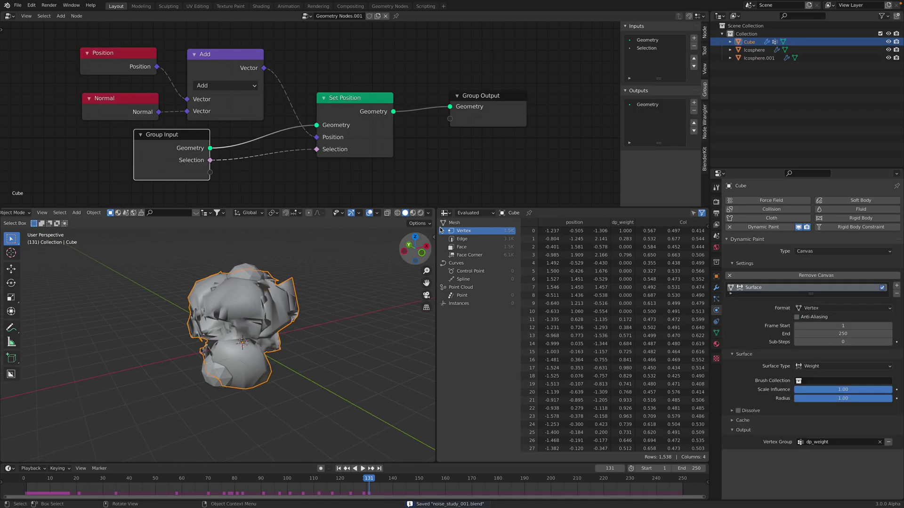
pyautogui.click(421, 213)
pyautogui.moveTo(264, 330)
pyautogui.mouseDown(button='middle')
pyautogui.moveTo(213, 353)
pyautogui.moveTo(240, 344)
pyautogui.mouseUp(button='middle')
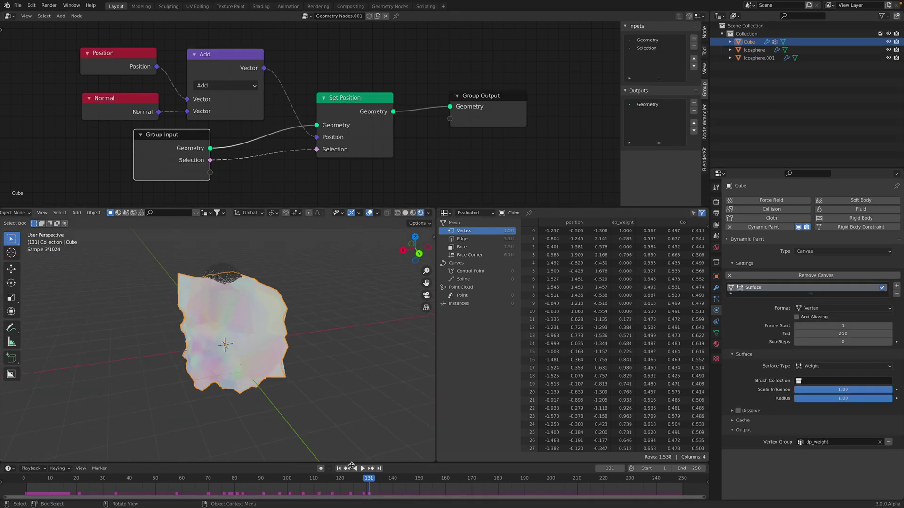
# Return to frame 1 and move the duplicated icosphere beside the cube's upper corner
pyautogui.click(337, 468)
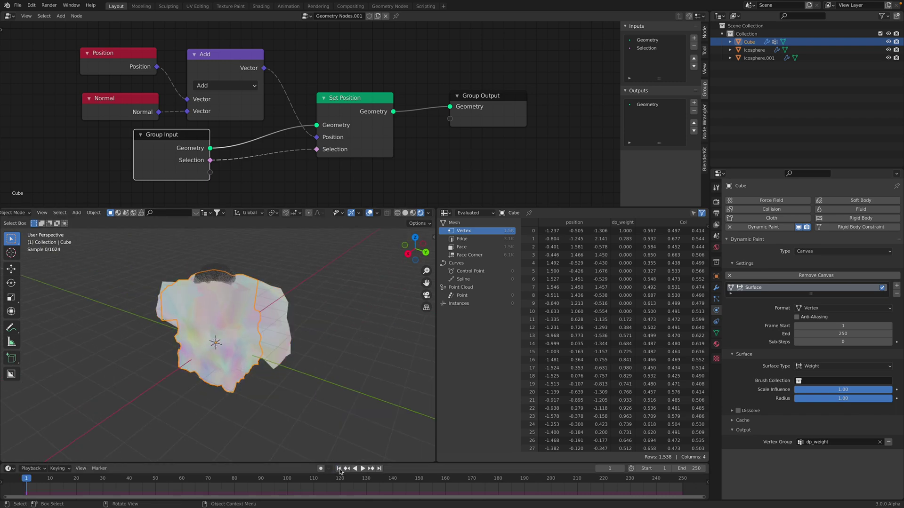
pyautogui.click(237, 271)
pyautogui.press('g')
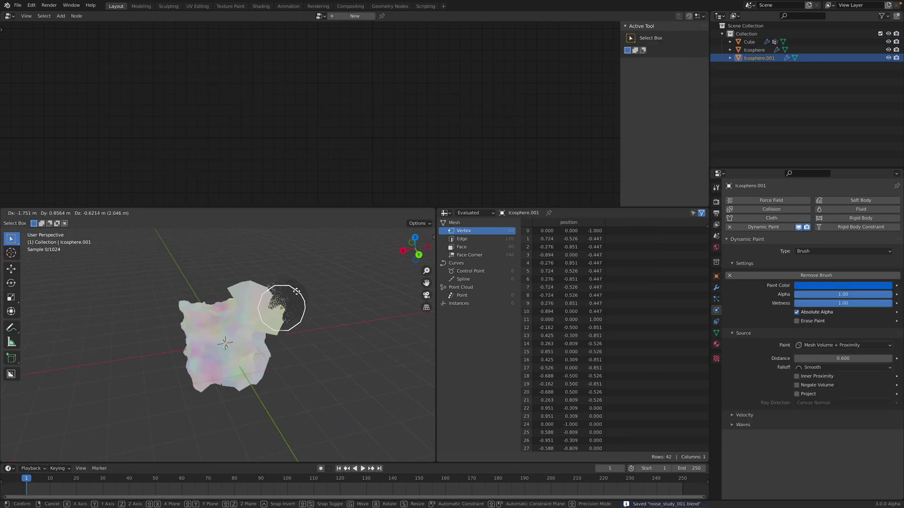
pyautogui.click(310, 296)
# Move the first icosphere beside the cube's opposite upper corner and save the file
pyautogui.click(748, 49)
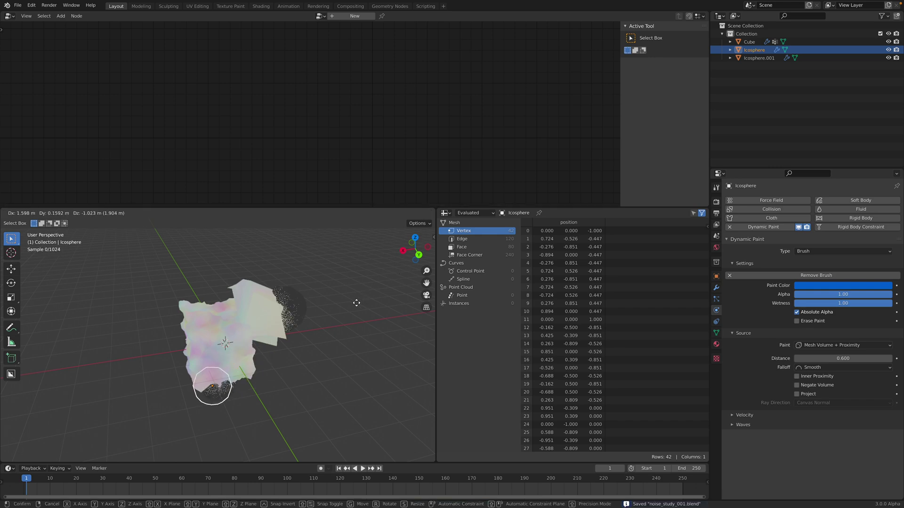
pyautogui.press('g')
pyautogui.moveTo(245, 334); pyautogui.dragTo(259, 330, button='middle')
pyautogui.press('g')
pyautogui.click(221, 268)
pyautogui.press('g')
pyautogui.click(227, 271)
pyautogui.hotkey('ctrl', 's')
# Select the cube and widen the spreadsheet to show all its vertex attribute columns
pyautogui.click(291, 316)
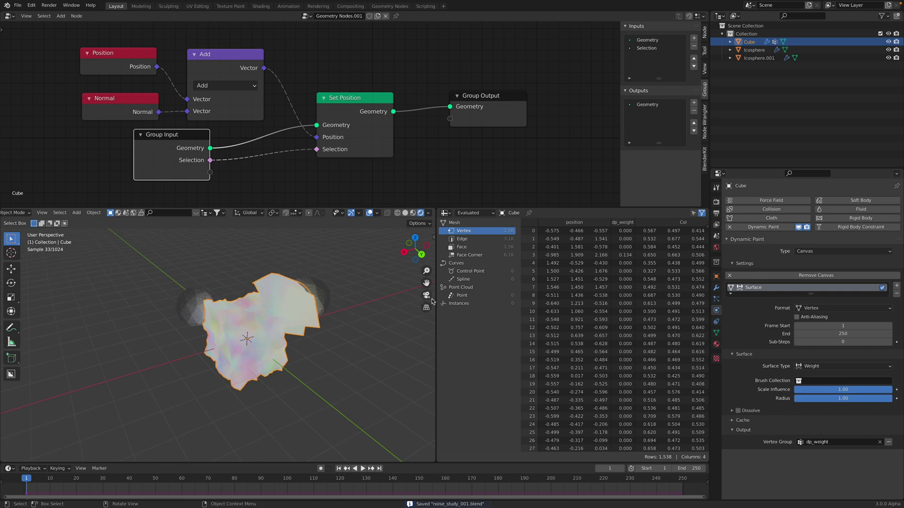
pyautogui.moveTo(437, 300); pyautogui.dragTo(395, 296)
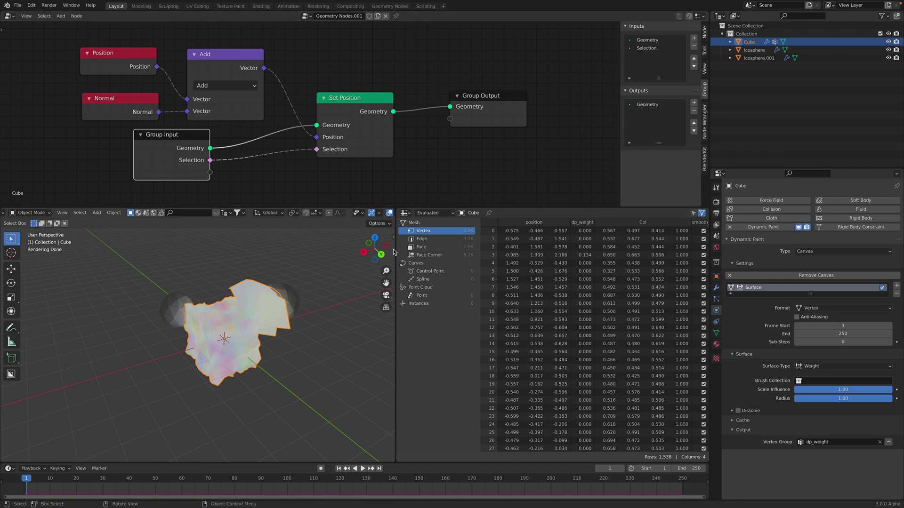
pyautogui.moveTo(395, 250); pyautogui.dragTo(342, 235)
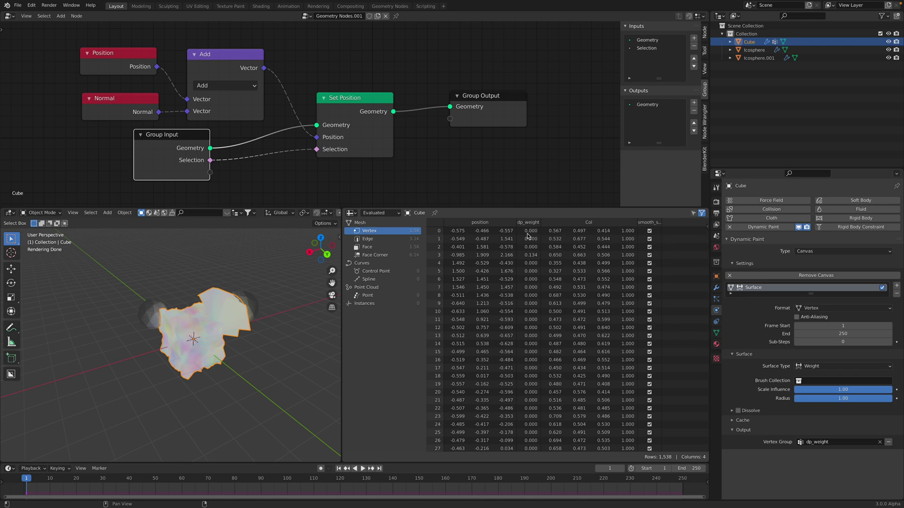
# Play the animation and select the cube to watch its dp_weight values in the spreadsheet
pyautogui.click(254, 312)
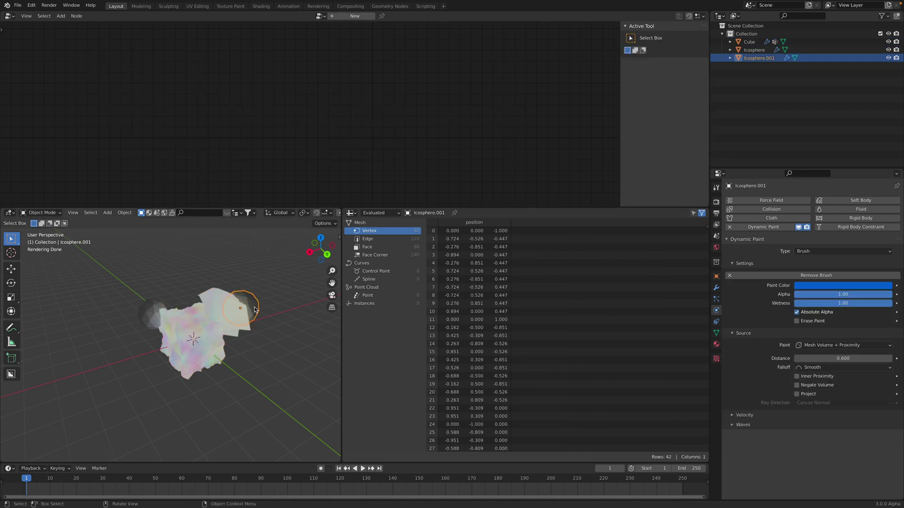
pyautogui.click(363, 468)
pyautogui.click(225, 343)
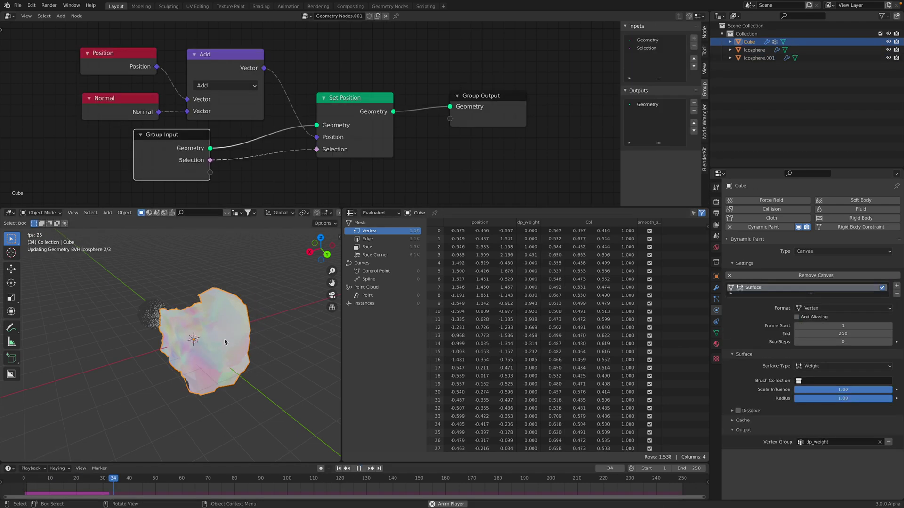
# Move the first icosphere around the cube during playback to spread the displacement, stop the animation and select the cube
pyautogui.click(148, 311)
pyautogui.press('g')
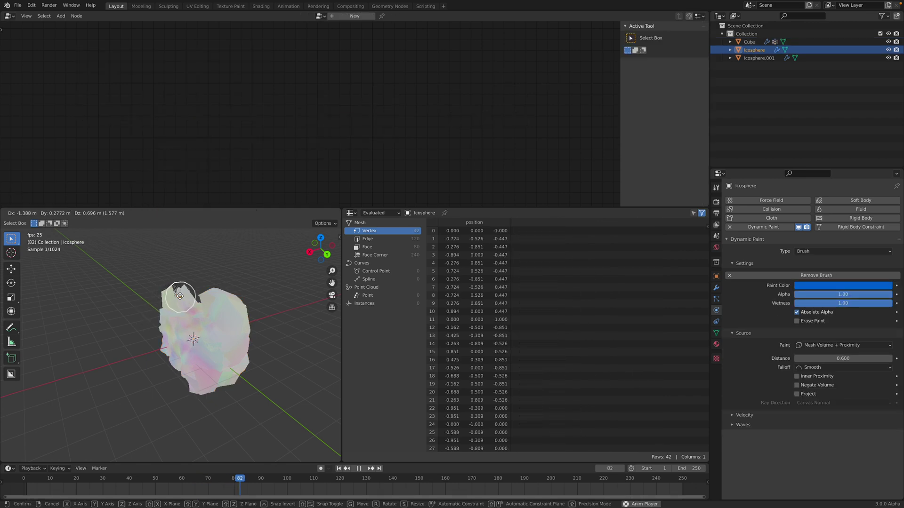
pyautogui.click(156, 387)
pyautogui.moveTo(156, 387); pyautogui.dragTo(207, 385, button='middle')
pyautogui.press('g')
pyautogui.click(225, 288)
pyautogui.moveTo(193, 331); pyautogui.dragTo(239, 336, button='middle')
pyautogui.click(358, 468)
pyautogui.click(177, 301)
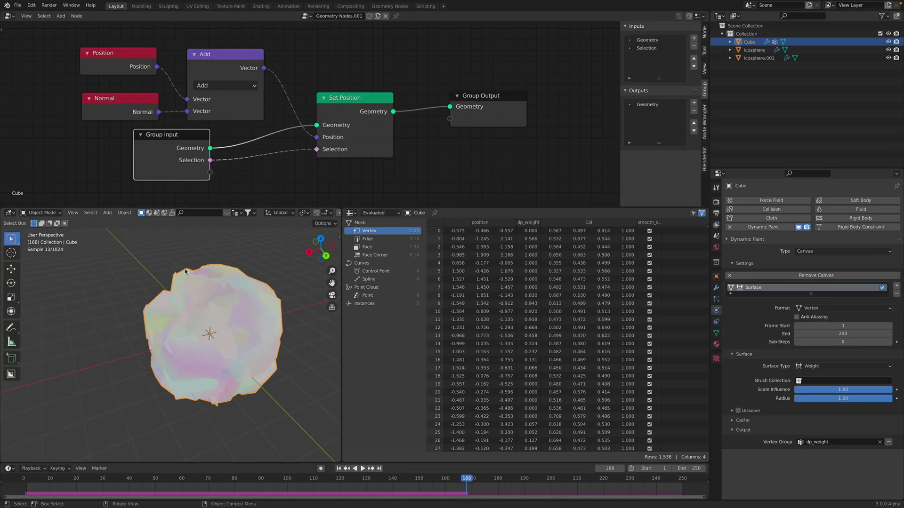
# Move the Set Position and Group Output nodes farther from the Add node to make room between them
pyautogui.moveTo(356, 108); pyautogui.dragTo(406, 86)
pyautogui.moveTo(475, 104); pyautogui.dragTo(538, 115)
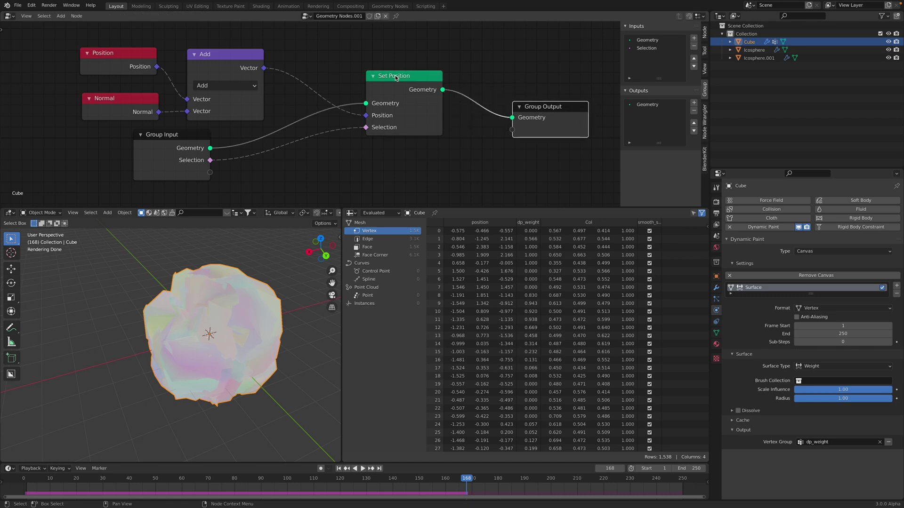
pyautogui.moveTo(398, 80); pyautogui.dragTo(456, 111)
# Insert a Vector Math node on the link between the Add and Set Position nodes
pyautogui.hotkey('shift', 'a')
pyautogui.click(348, 71)
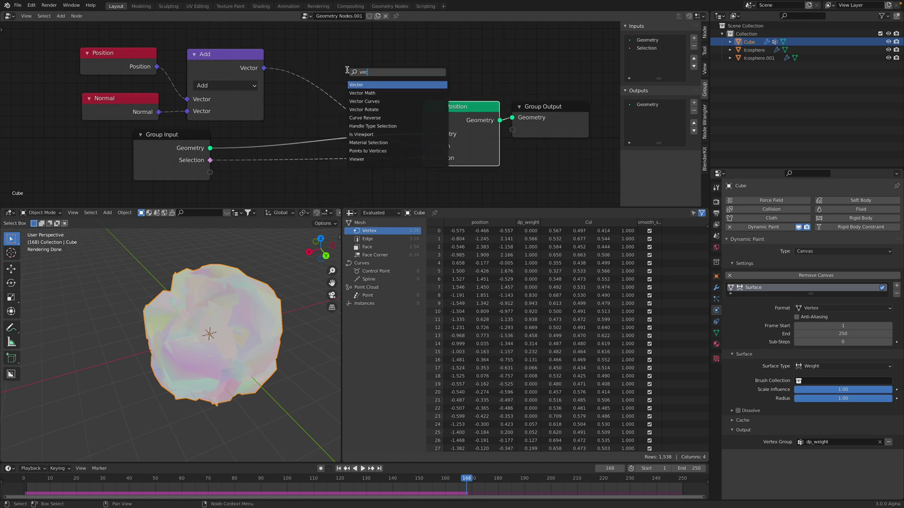
pyautogui.click(362, 93)
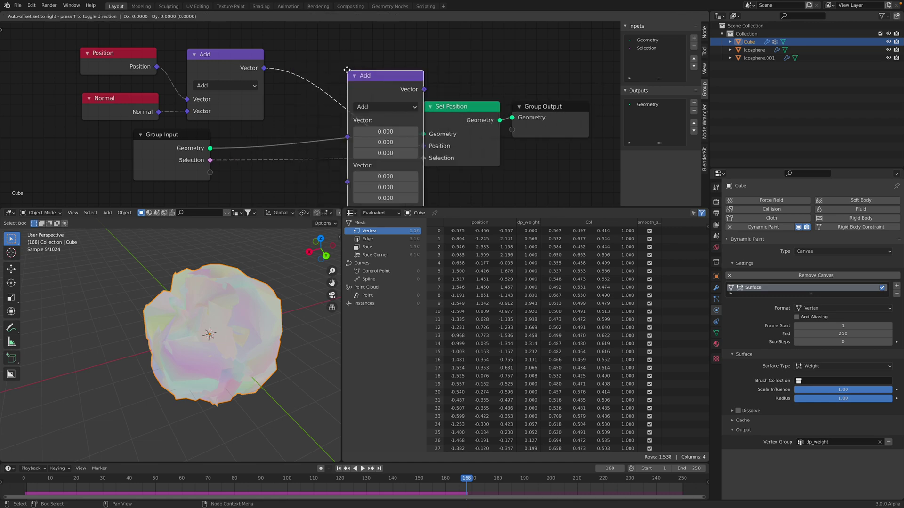
pyautogui.click(340, 104)
# Set the new Vector Math node to Multiply with 0.460 for all three components of its second vector
pyautogui.click(345, 73)
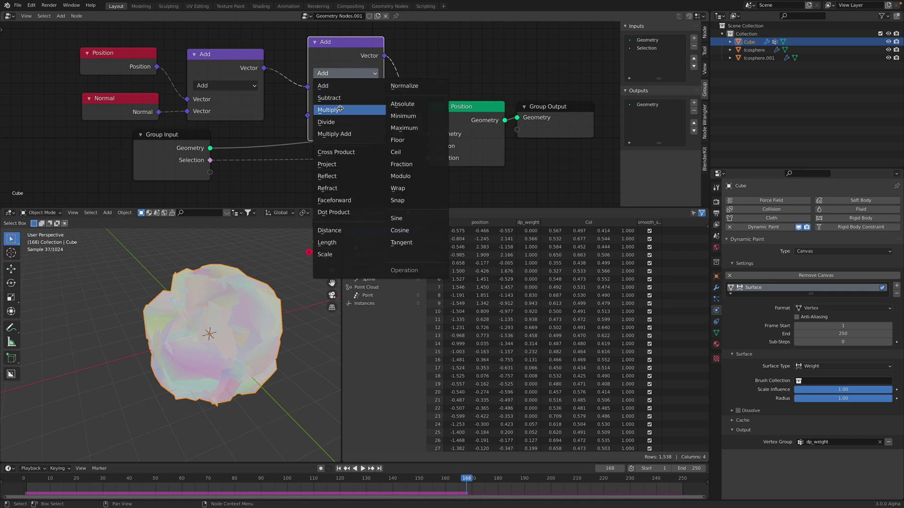
pyautogui.click(346, 98)
pyautogui.moveTo(346, 110)
pyautogui.mouseDown()
pyautogui.moveTo(359, 110)
pyautogui.moveTo(343, 110)
pyautogui.mouseUp()
pyautogui.moveTo(334, 61); pyautogui.dragTo(334, 50)
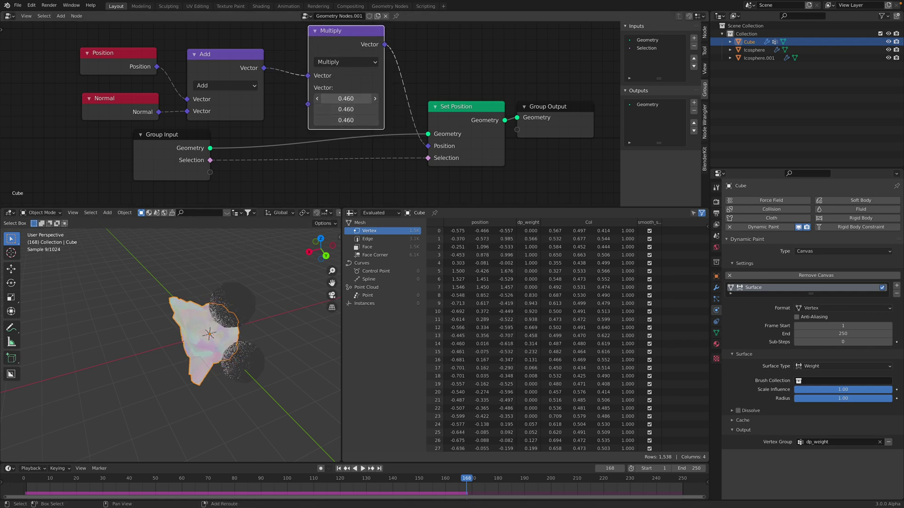
# Reposition the first icosphere brush beside the cube and play the animation from the first frame
pyautogui.click(244, 301)
pyautogui.press('g')
pyautogui.click(256, 328)
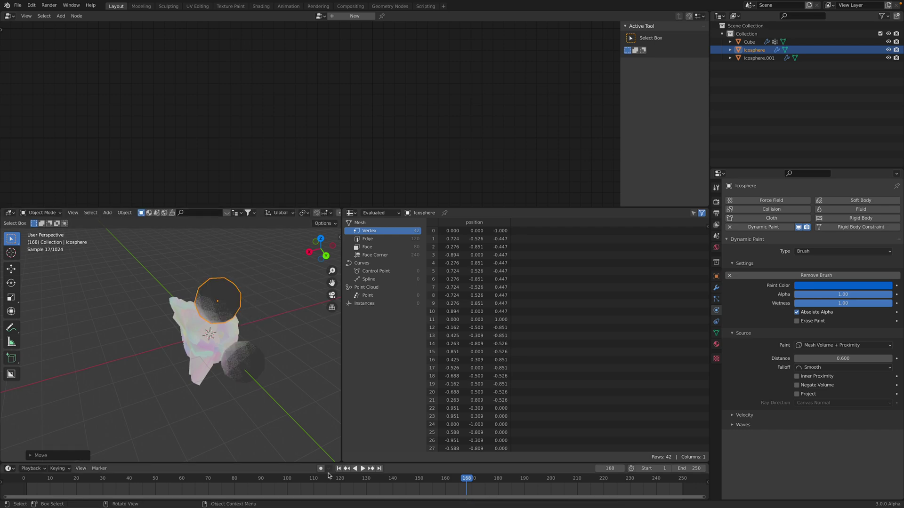
pyautogui.click(340, 468)
pyautogui.press('space')
# Move the first icosphere around the cube during playback to paint the scaled displacement, and stop the animation
pyautogui.press('g')
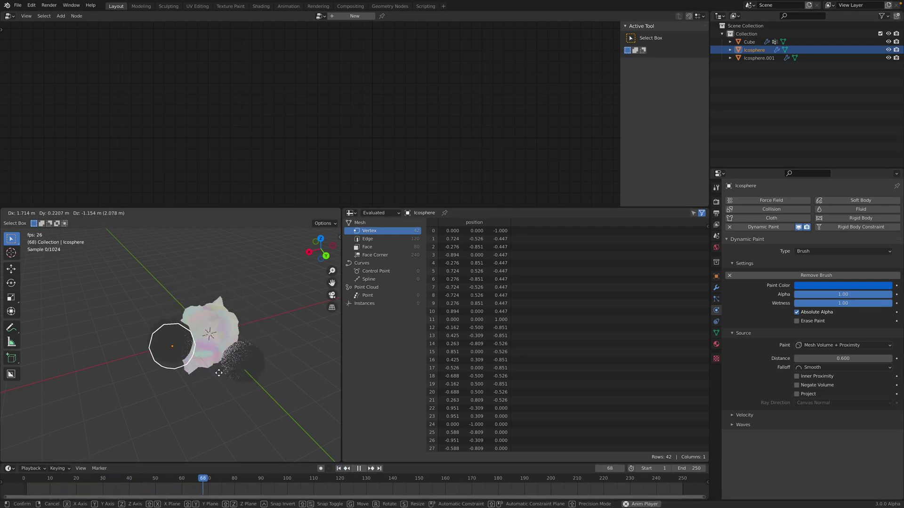
pyautogui.click(256, 353)
pyautogui.press('g')
pyautogui.moveTo(189, 367); pyautogui.dragTo(240, 284, button='middle')
pyautogui.click(237, 362)
pyautogui.scroll(2, 236, 343)
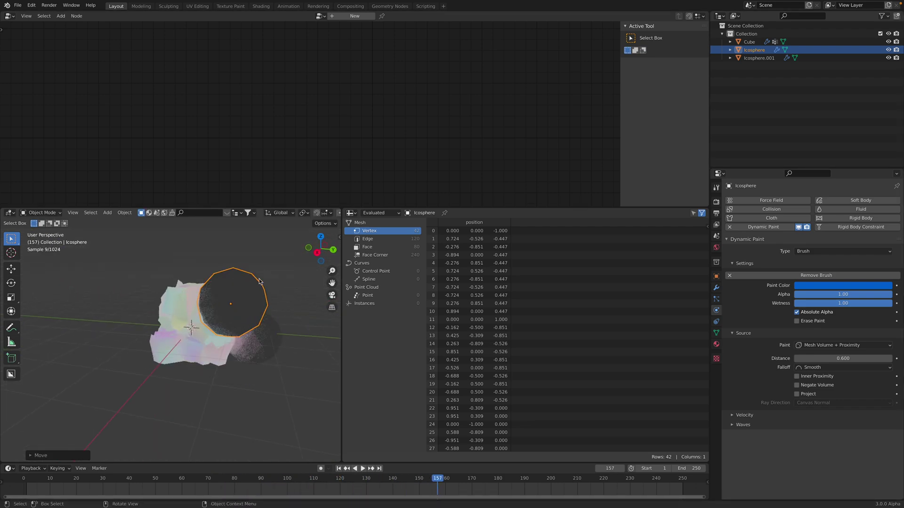
pyautogui.moveTo(682, 3)
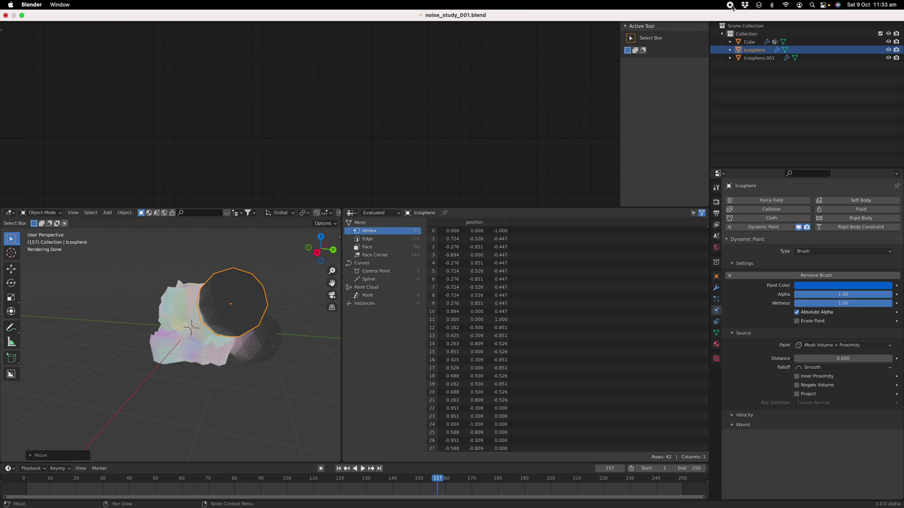